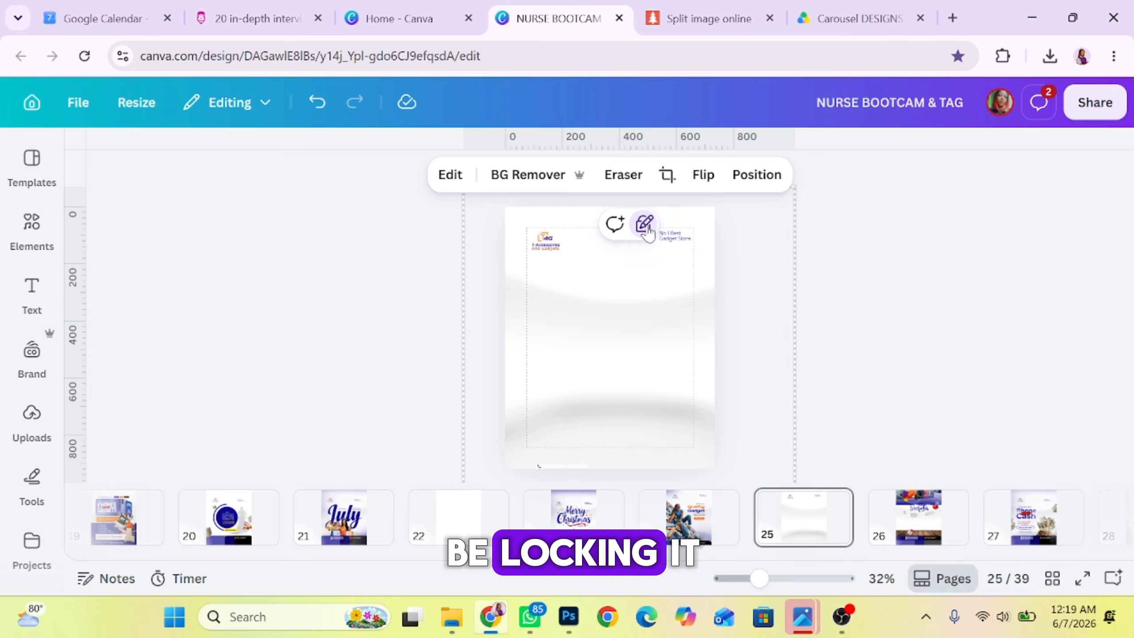
- Switch to the Downloads folder in File Explorer and preview the image put_her_hand_sliding_down_202605281821.png at full size
{"action": "left_click", "coordinate": [830, 295]}
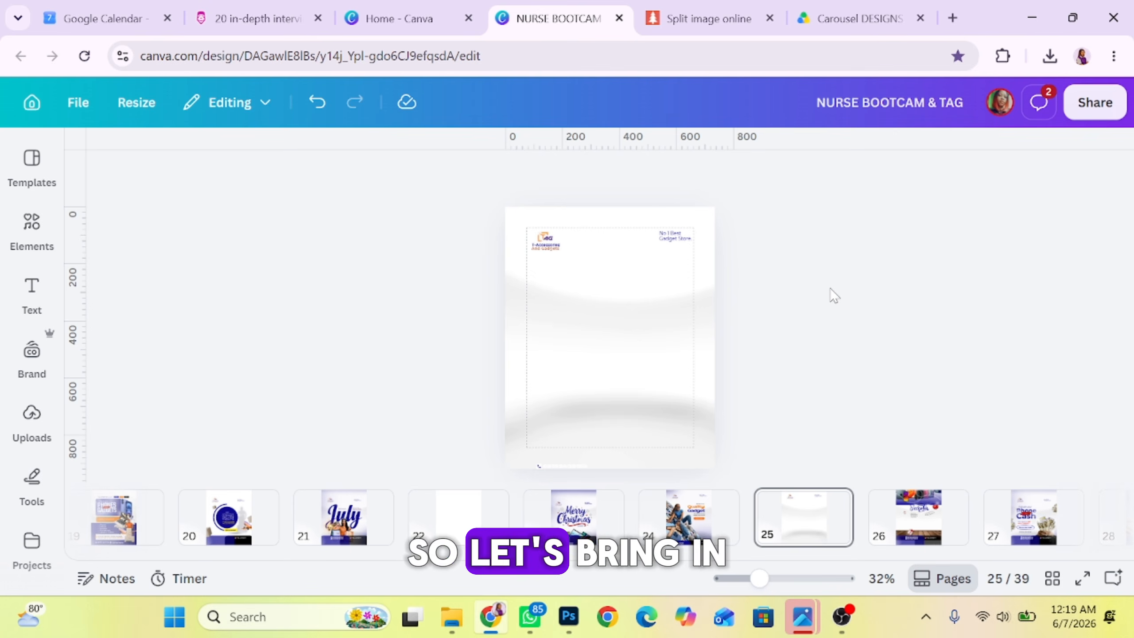
{"action": "left_click", "coordinate": [452, 616]}
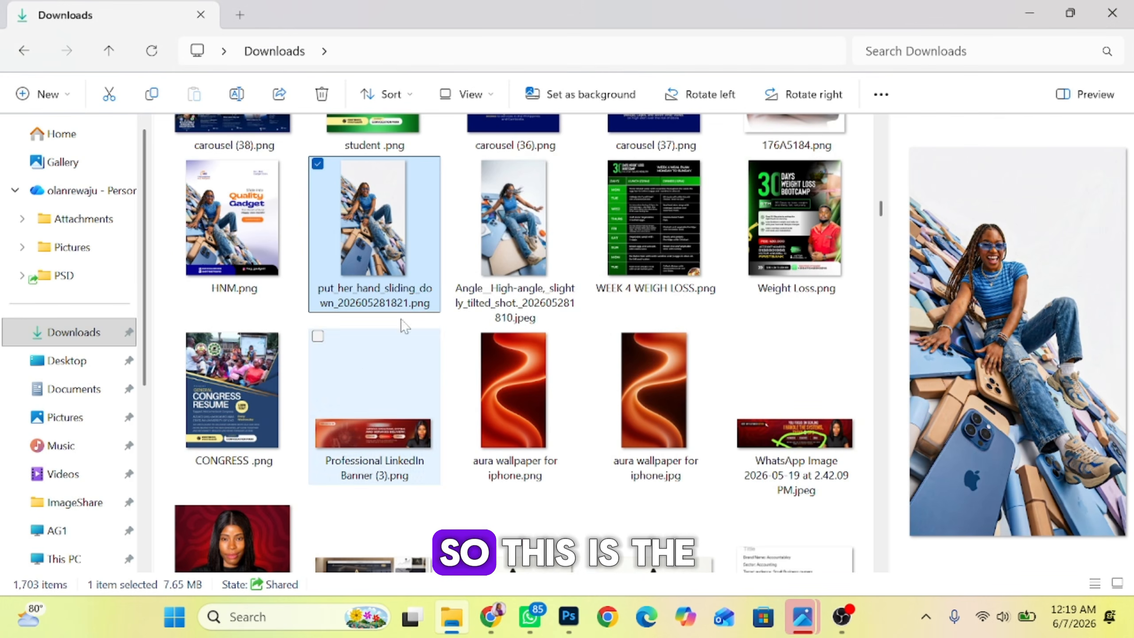
{"action": "double_click", "coordinate": [382, 242]}
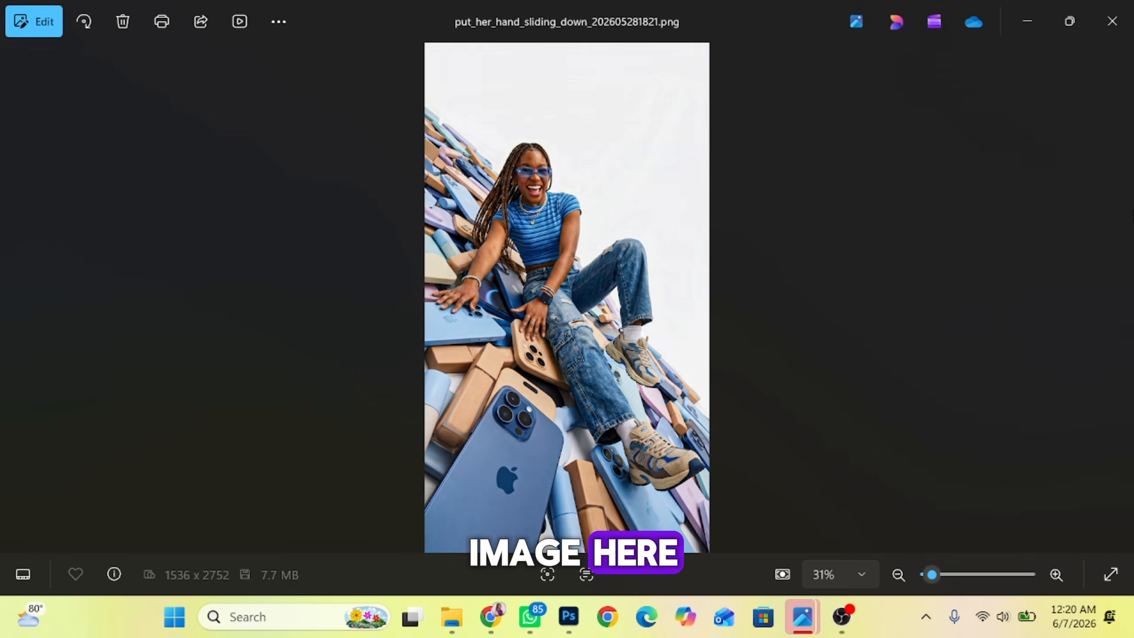
{"action": "scroll", "coordinate": [735, 290], "scroll_direction": "up", "scroll_amount": 4}
{"action": "scroll", "coordinate": [735, 290], "scroll_direction": "down", "scroll_amount": 4}
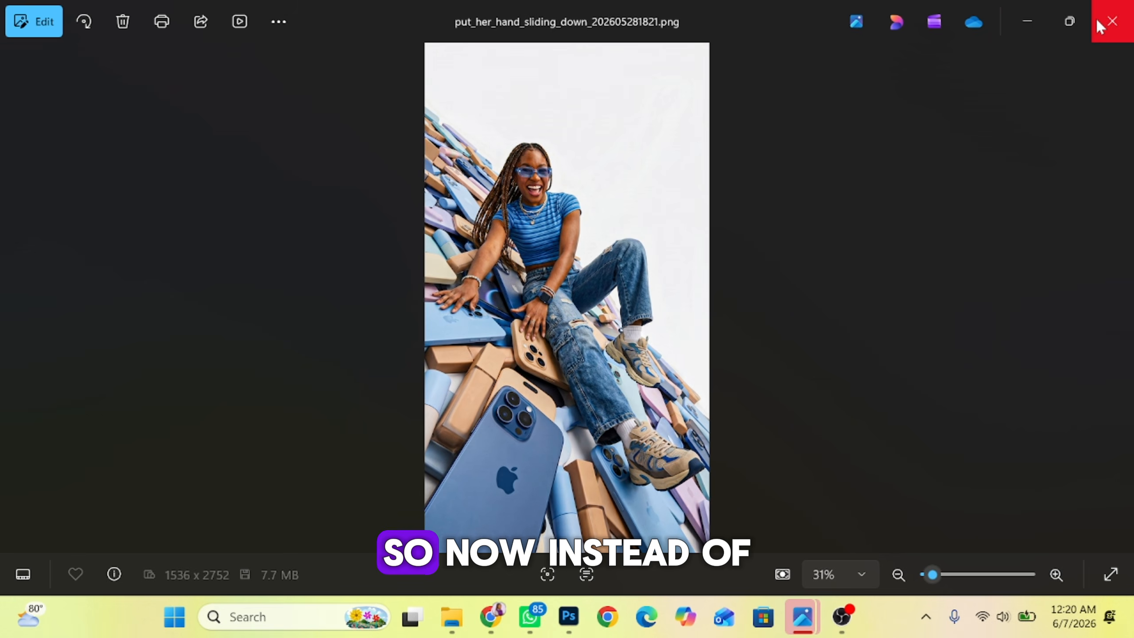
{"action": "left_click", "coordinate": [1111, 21]}
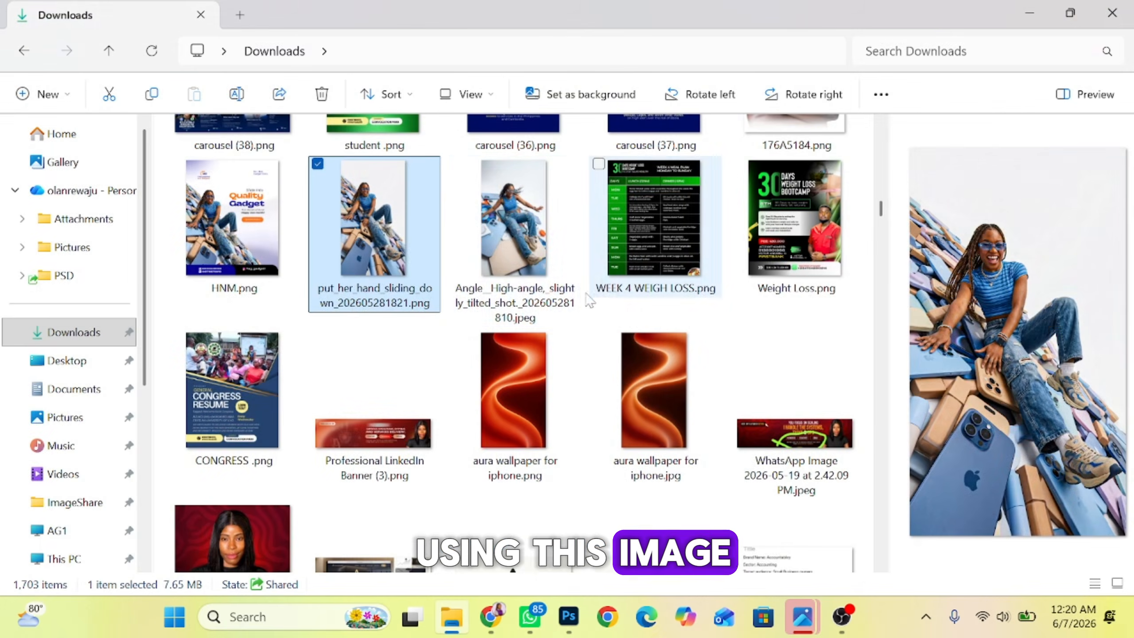
- Preview the high-angle, slightly tilted shot of the woman on the phones, and place that image on page 25 of the Canva design
{"action": "left_click", "coordinate": [504, 235]}
{"action": "double_click", "coordinate": [503, 234]}
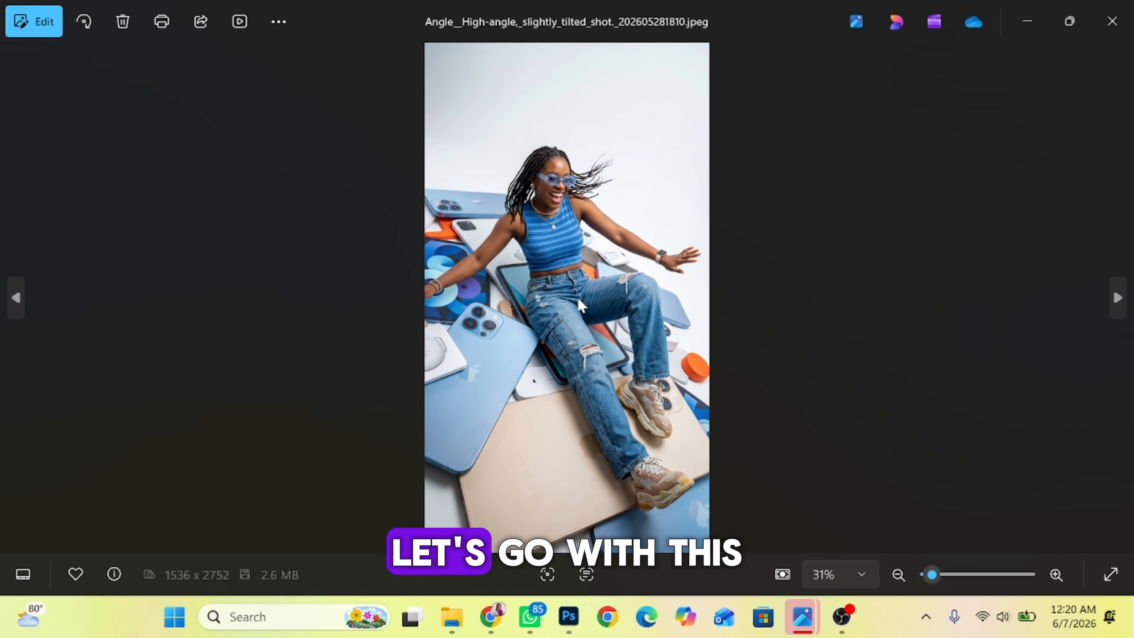
{"action": "left_click", "coordinate": [1112, 21]}
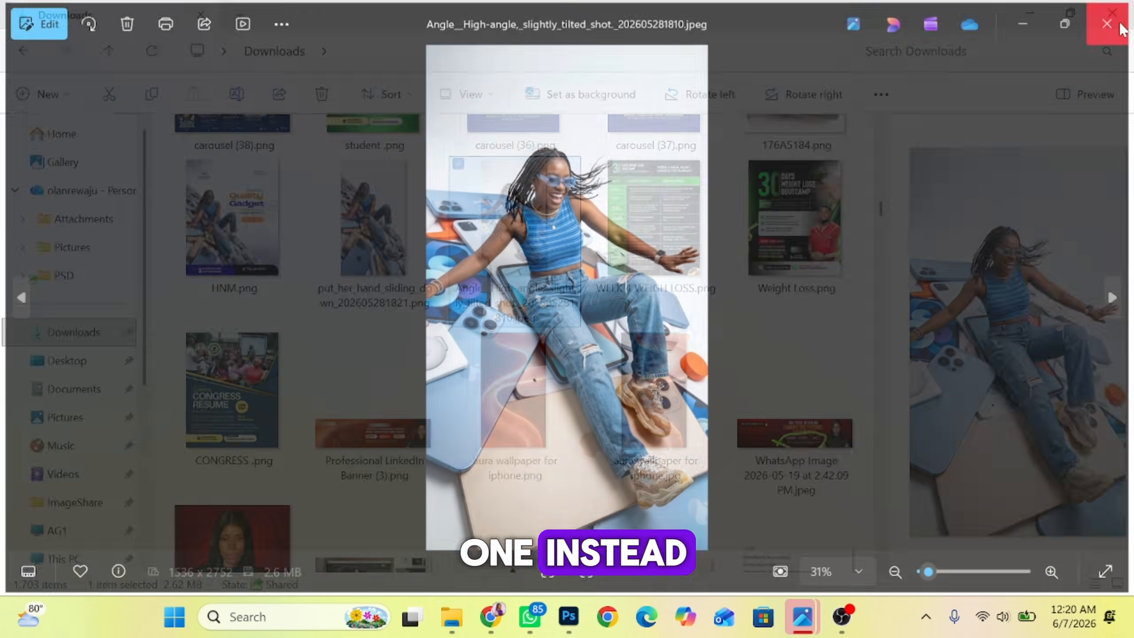
{"action": "left_click_drag", "start_coordinate": [544, 230], "coordinate": [612, 380]}
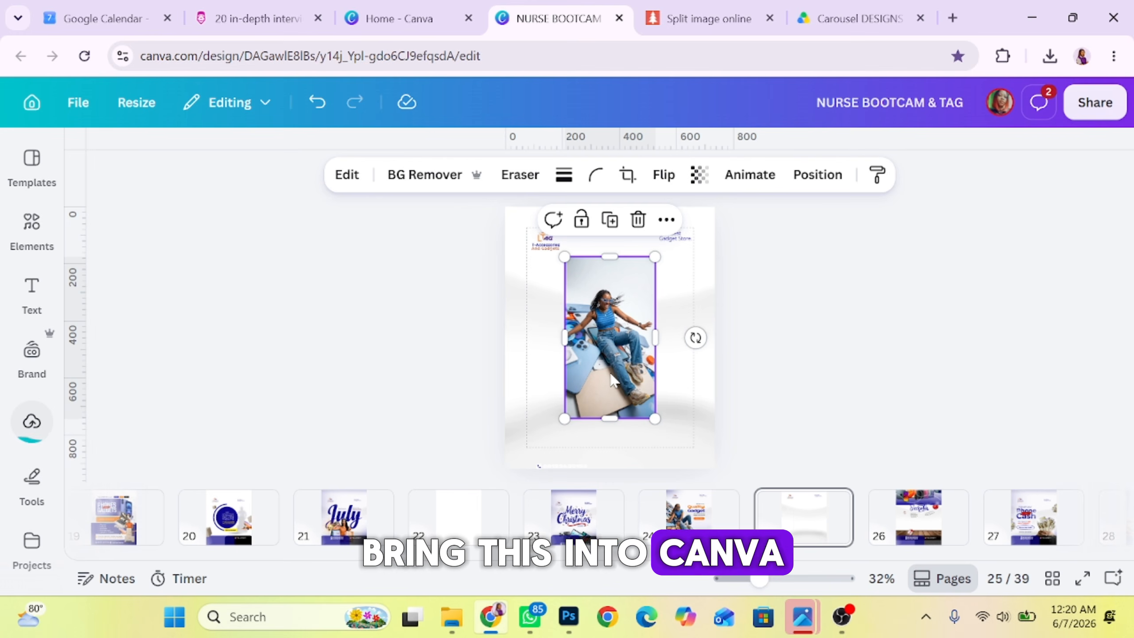
{"action": "left_click_drag", "start_coordinate": [759, 579], "coordinate": [803, 577]}
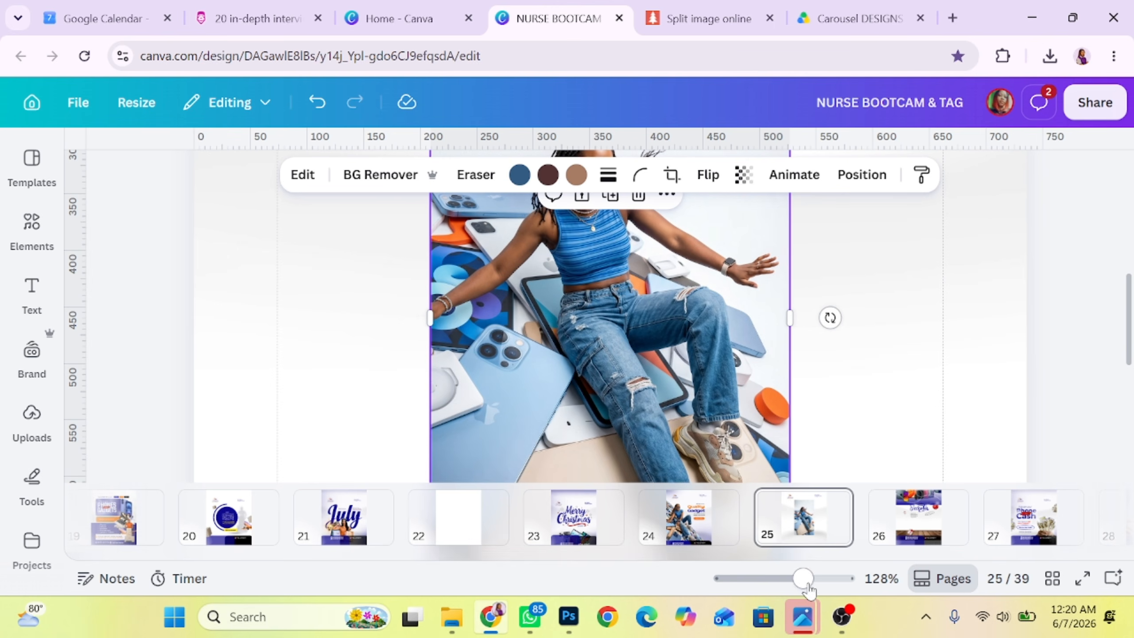
{"action": "left_click_drag", "start_coordinate": [808, 590], "coordinate": [782, 589]}
{"action": "left_click", "coordinate": [732, 415]}
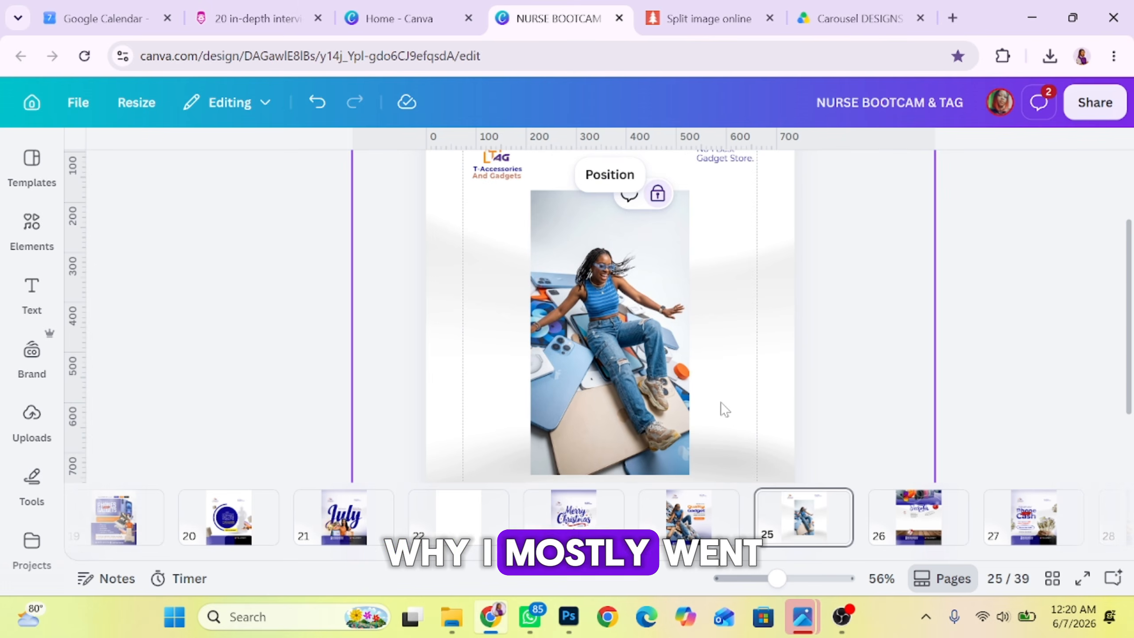
{"action": "left_click", "coordinate": [638, 363]}
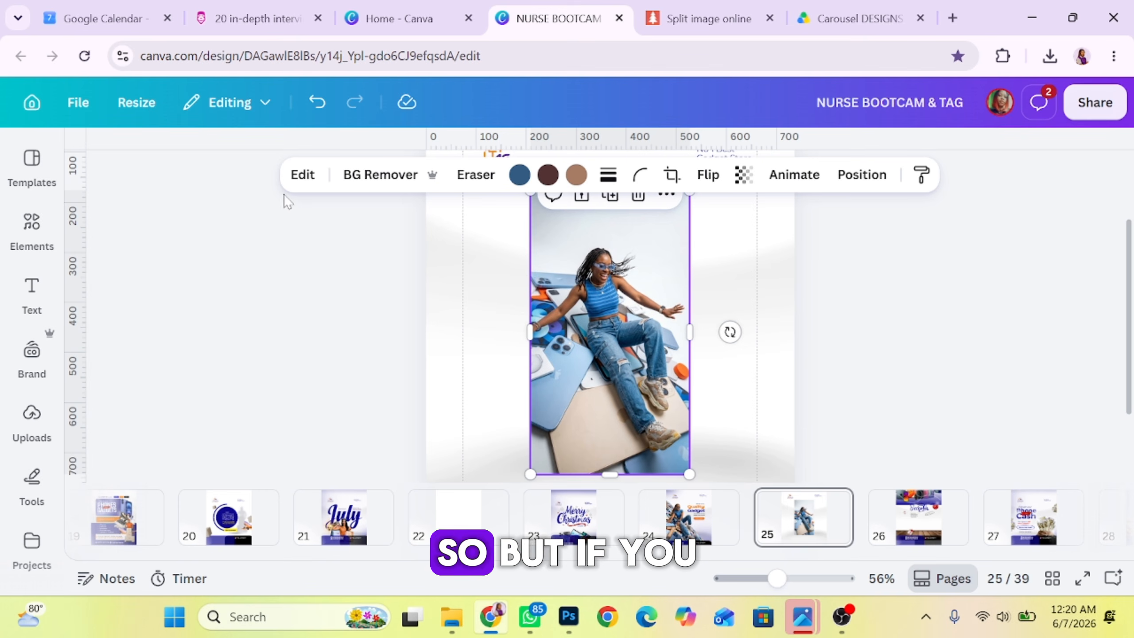
{"action": "left_click", "coordinate": [736, 384]}
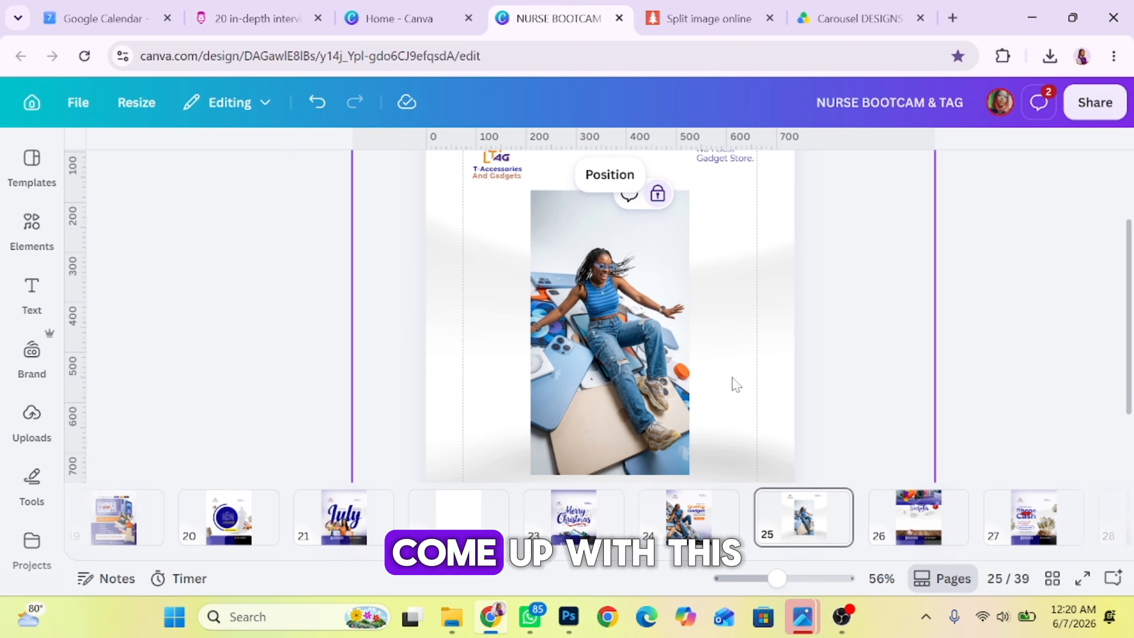
- Move the woman's photo to the page's left edge and enlarge it to about two thirds of the page width
{"action": "left_click", "coordinate": [581, 348]}
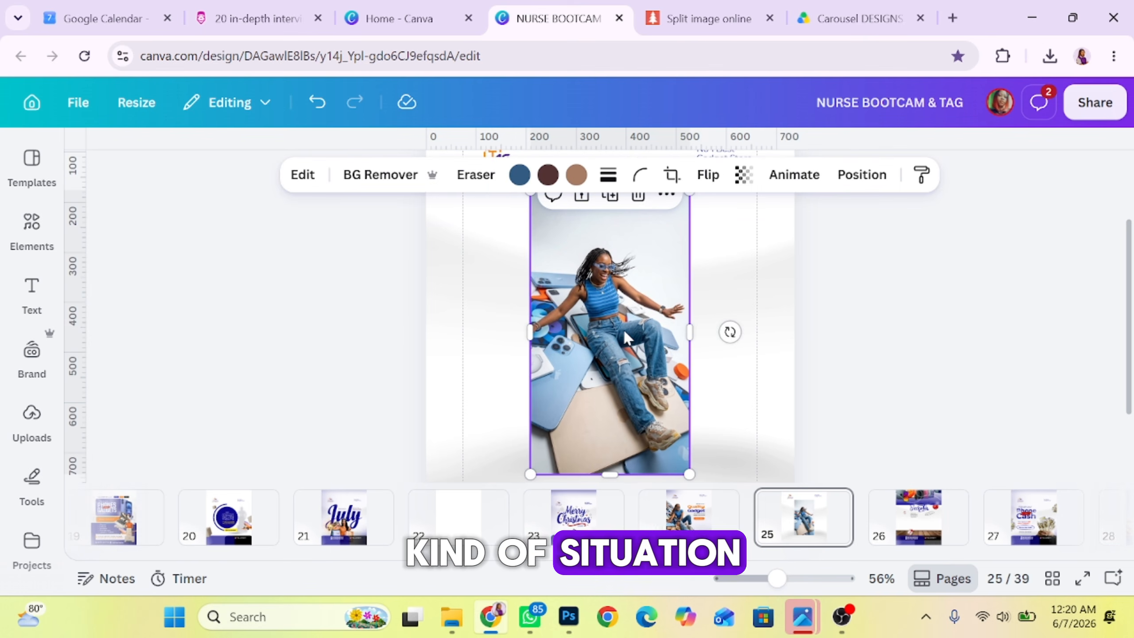
{"action": "left_click_drag", "start_coordinate": [624, 334], "coordinate": [517, 324]}
{"action": "scroll", "coordinate": [657, 380], "scroll_direction": "down", "scroll_amount": 2}
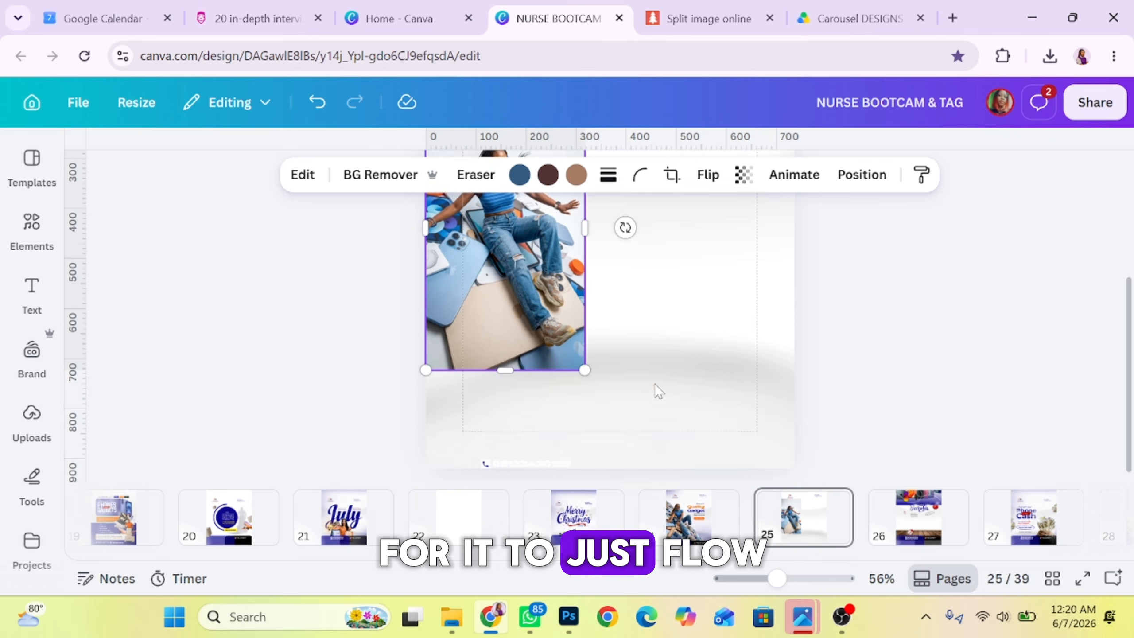
{"action": "scroll", "coordinate": [653, 383], "scroll_direction": "down", "scroll_amount": 2}
{"action": "scroll", "coordinate": [593, 353], "scroll_direction": "up", "scroll_amount": 2}
{"action": "scroll", "coordinate": [593, 357], "scroll_direction": "down", "scroll_amount": 2}
{"action": "scroll", "coordinate": [597, 361], "scroll_direction": "up", "scroll_amount": 2}
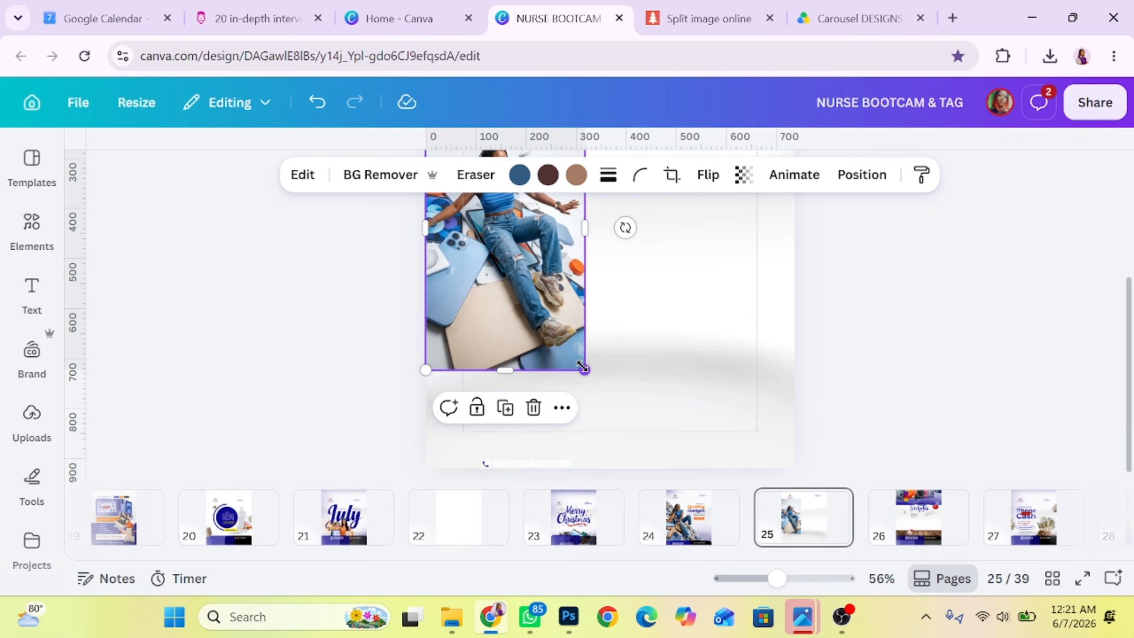
{"action": "left_click_drag", "start_coordinate": [583, 368], "coordinate": [692, 491]}
{"action": "left_click_drag", "start_coordinate": [777, 578], "coordinate": [757, 579]}
{"action": "left_click", "coordinate": [782, 354]}
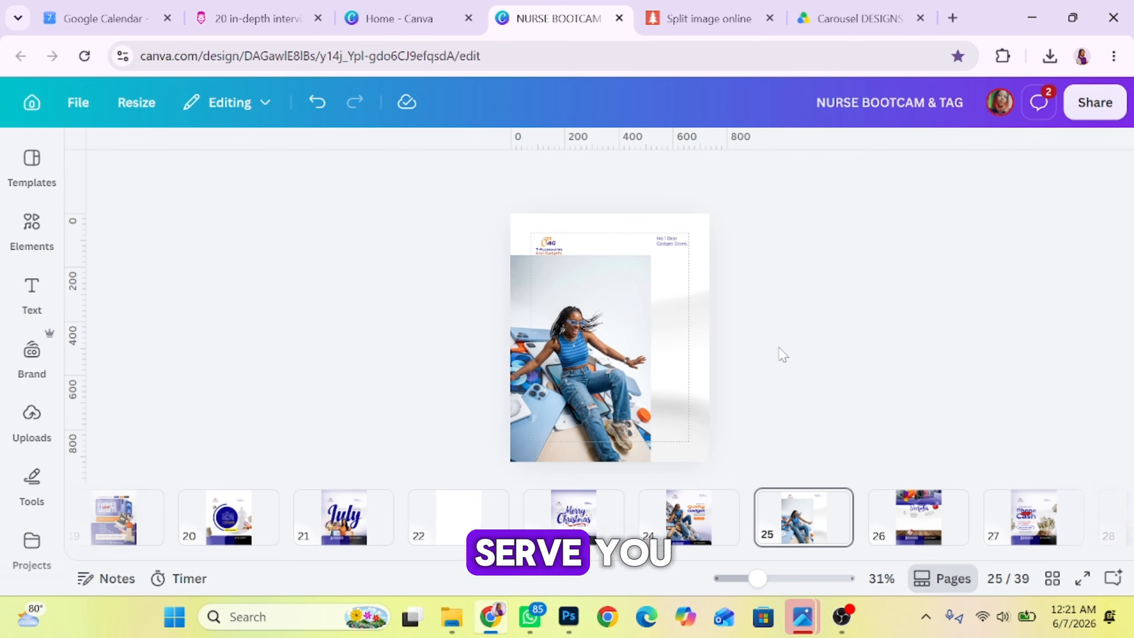
- Shrink the photo slightly and center it horizontally on page 25, with its lower edge on the page's bottom edge
{"action": "left_click", "coordinate": [684, 551]}
{"action": "left_click", "coordinate": [811, 532]}
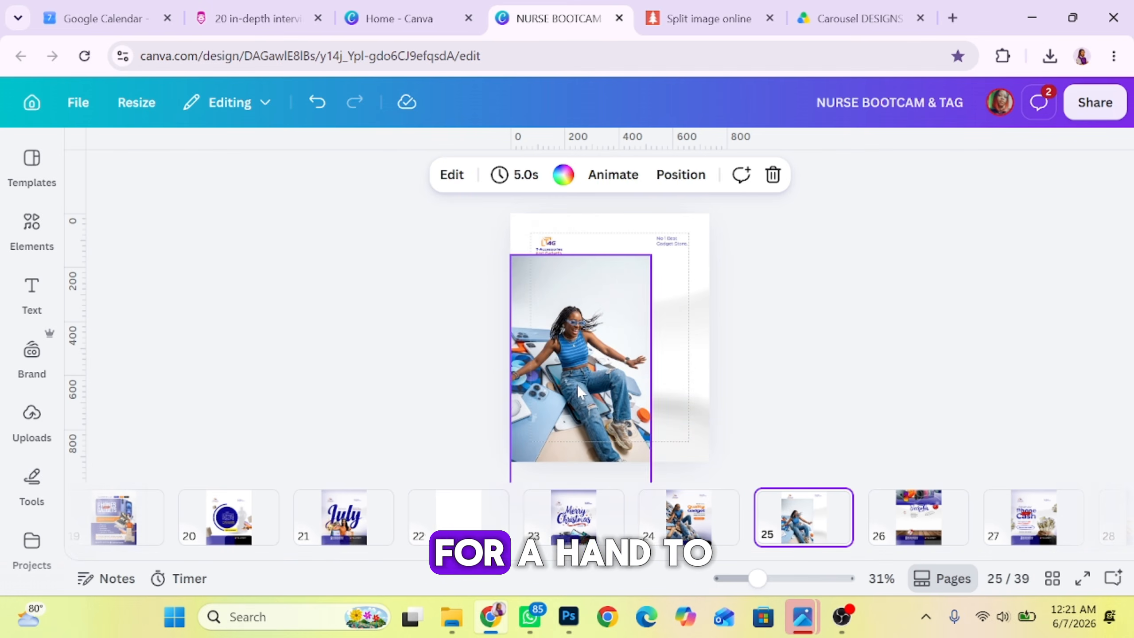
{"action": "left_click", "coordinate": [564, 378]}
{"action": "left_click_drag", "start_coordinate": [643, 358], "coordinate": [689, 328]}
{"action": "left_click_drag", "start_coordinate": [684, 224], "coordinate": [665, 245]}
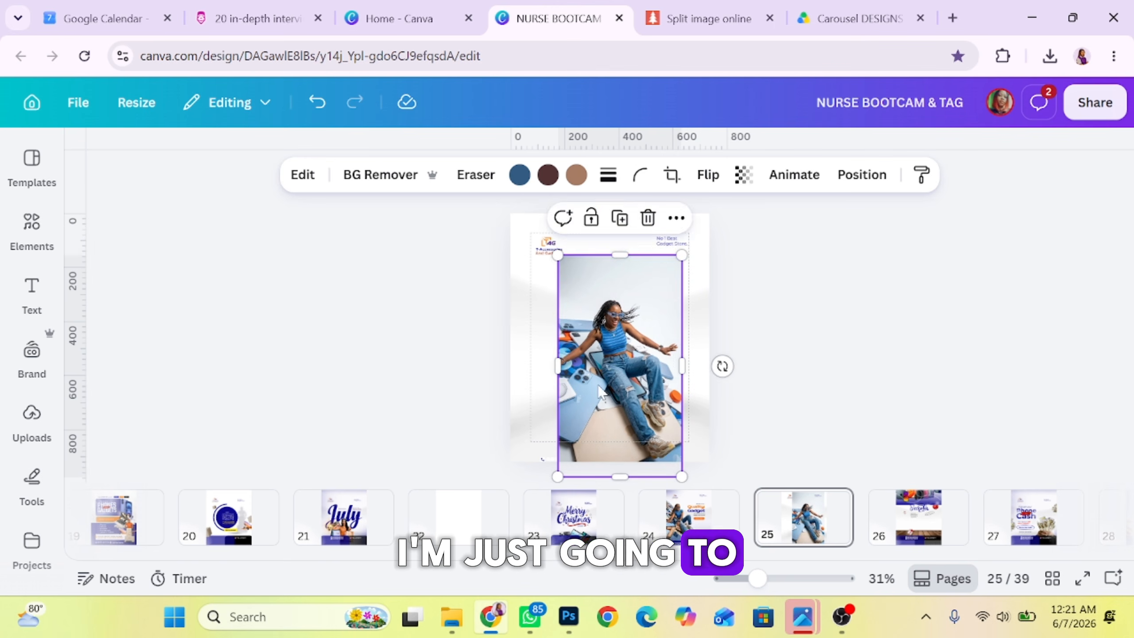
{"action": "left_click_drag", "start_coordinate": [591, 380], "coordinate": [585, 375]}
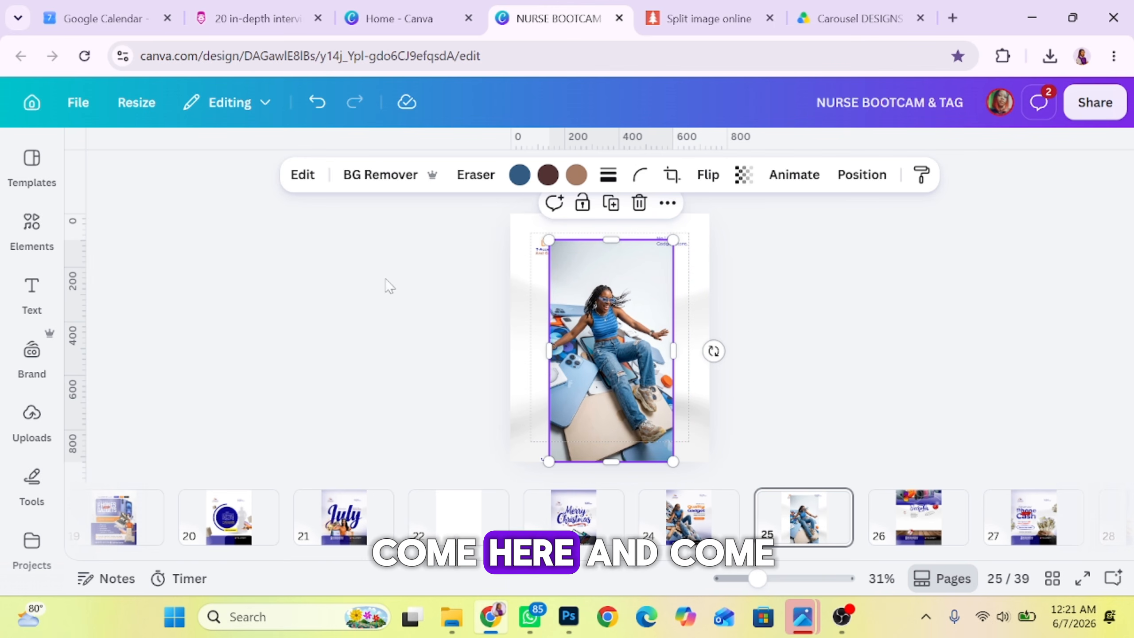
- Try to widen the photo to a 1:1 ratio with Magic Expand
{"action": "left_click", "coordinate": [300, 175]}
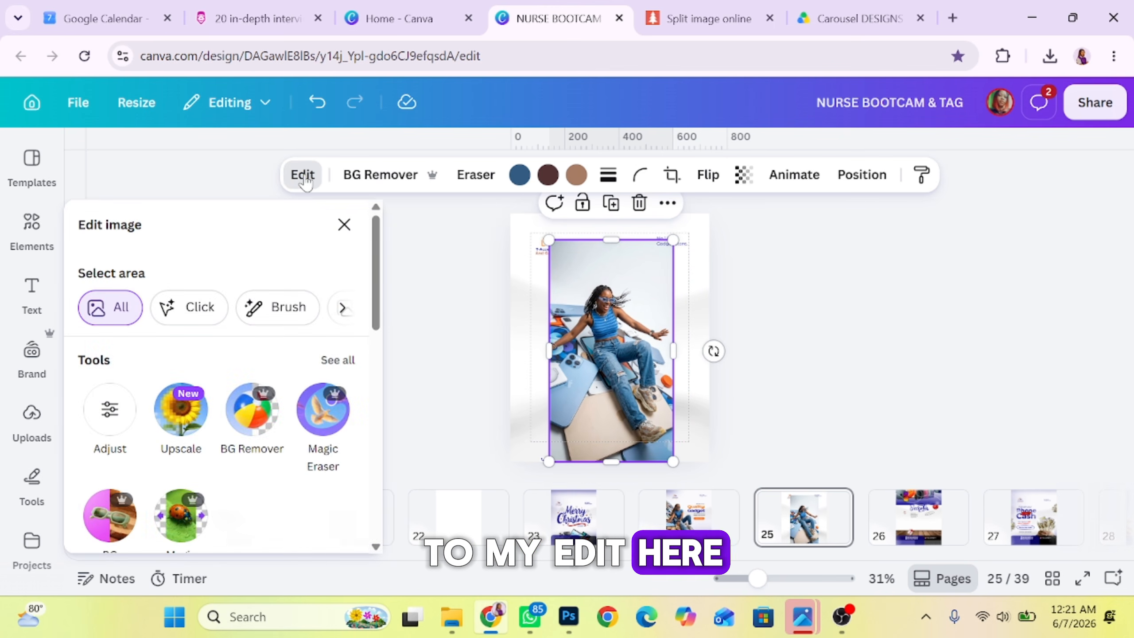
{"action": "left_click", "coordinate": [335, 360]}
{"action": "scroll", "coordinate": [239, 490], "scroll_direction": "down", "scroll_amount": 4}
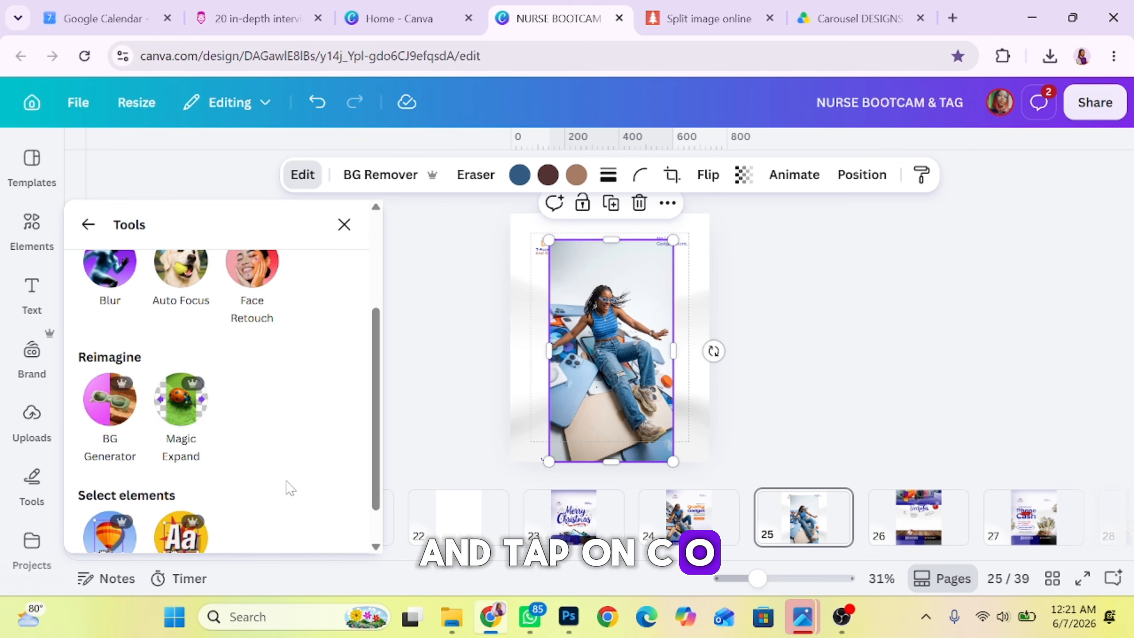
{"action": "left_click", "coordinate": [189, 385]}
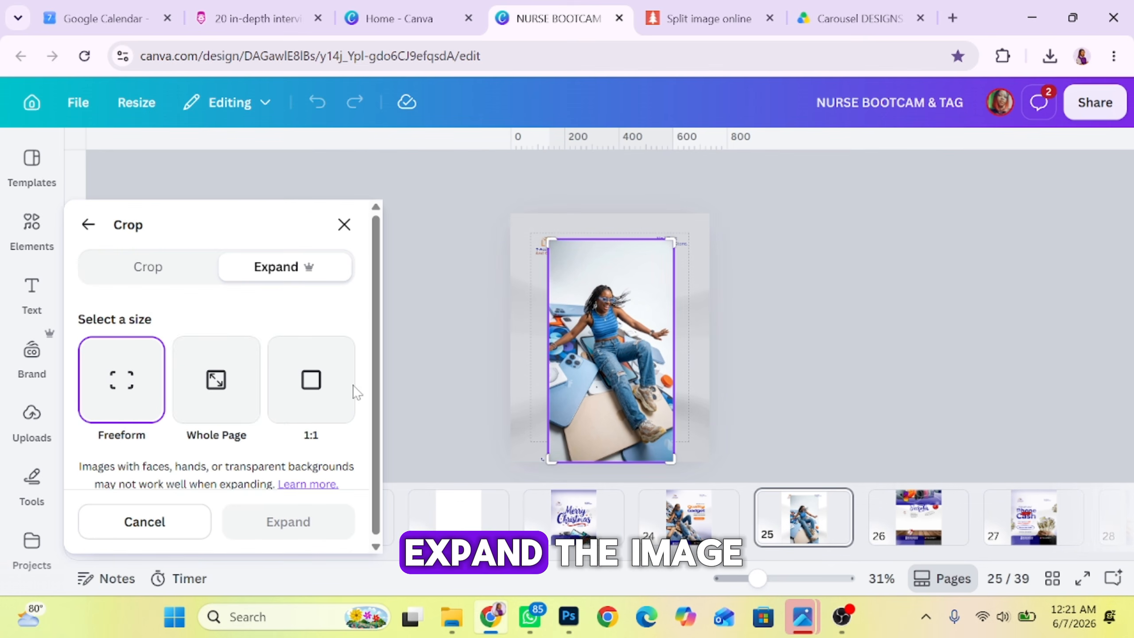
{"action": "left_click", "coordinate": [217, 402]}
{"action": "left_click", "coordinate": [318, 402]}
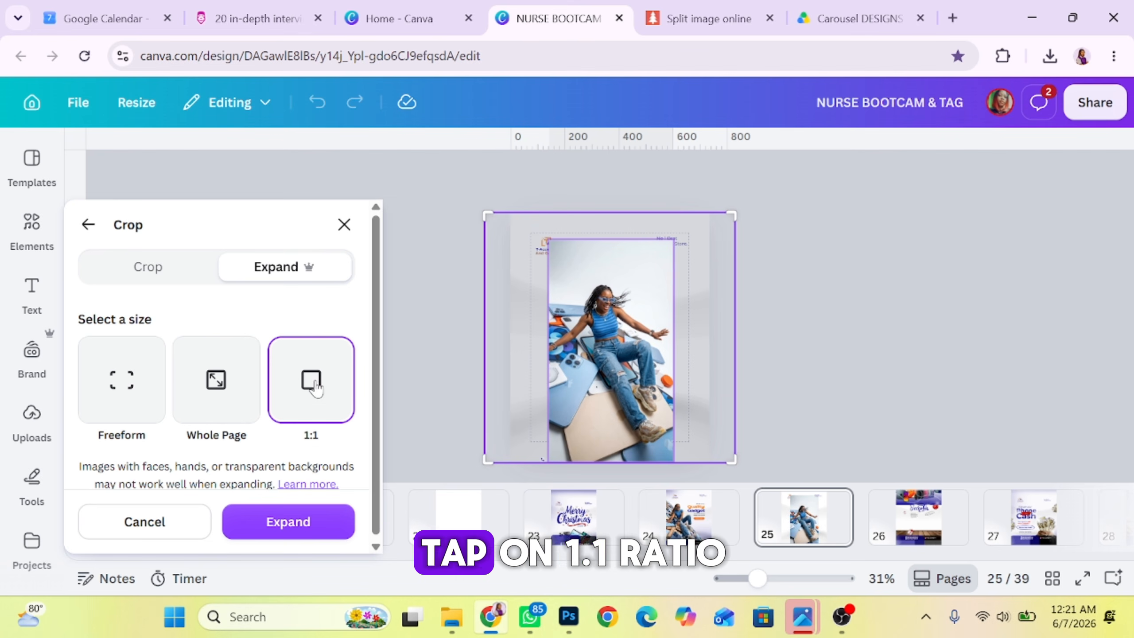
{"action": "left_click", "coordinate": [308, 530]}
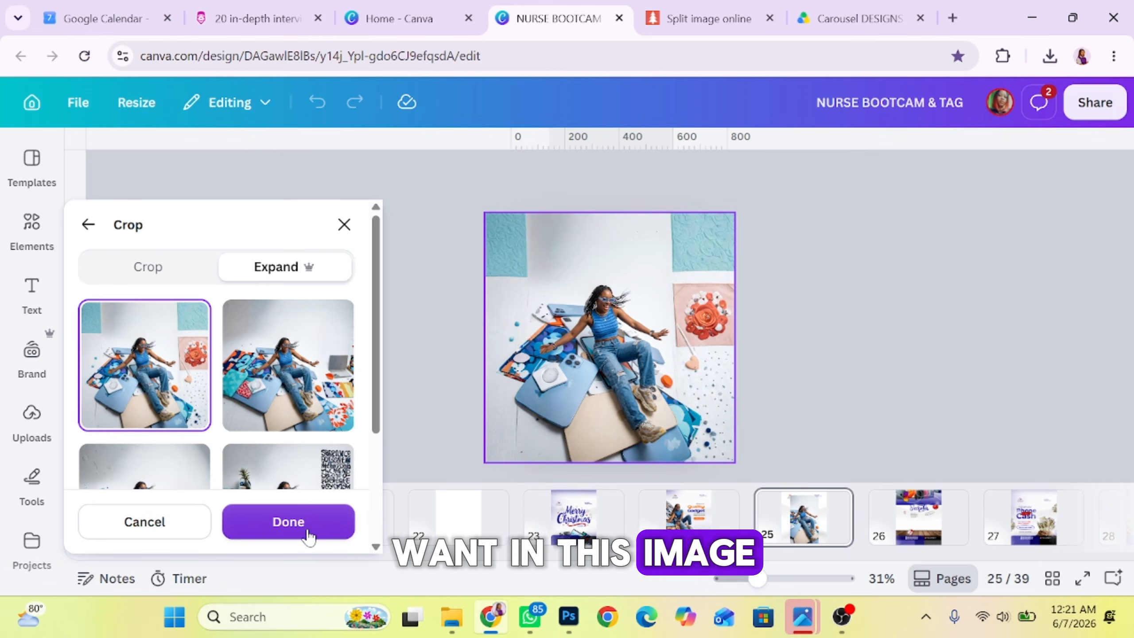
- Compare the generated expansion variants up close, and undo the expansion of the photo
{"action": "left_click", "coordinate": [288, 387]}
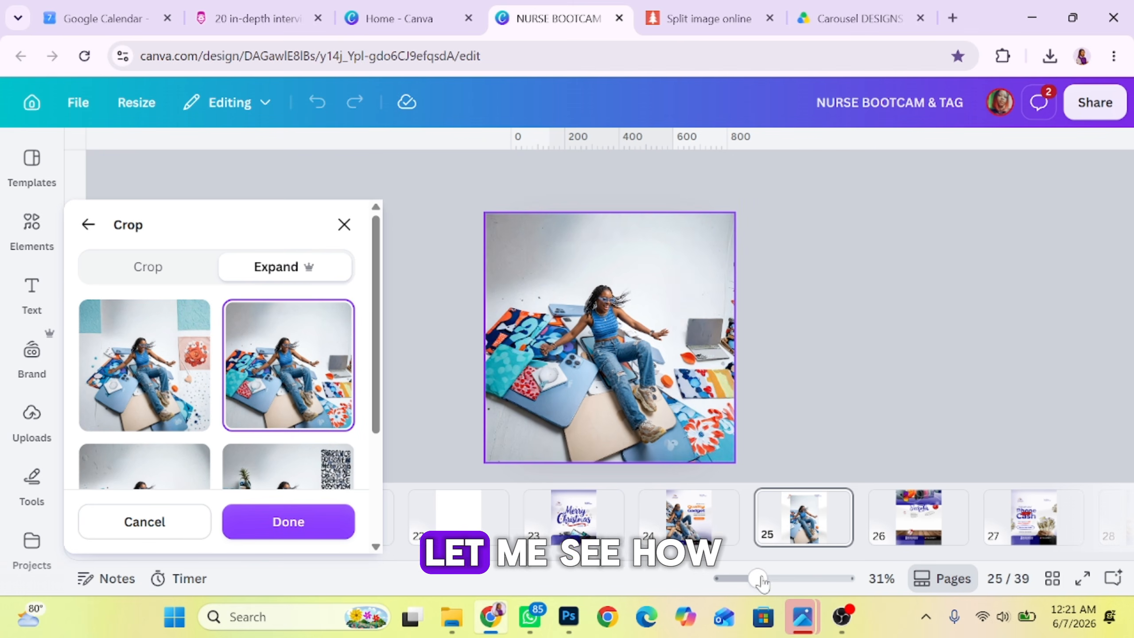
{"action": "left_click_drag", "start_coordinate": [757, 578], "coordinate": [789, 578]}
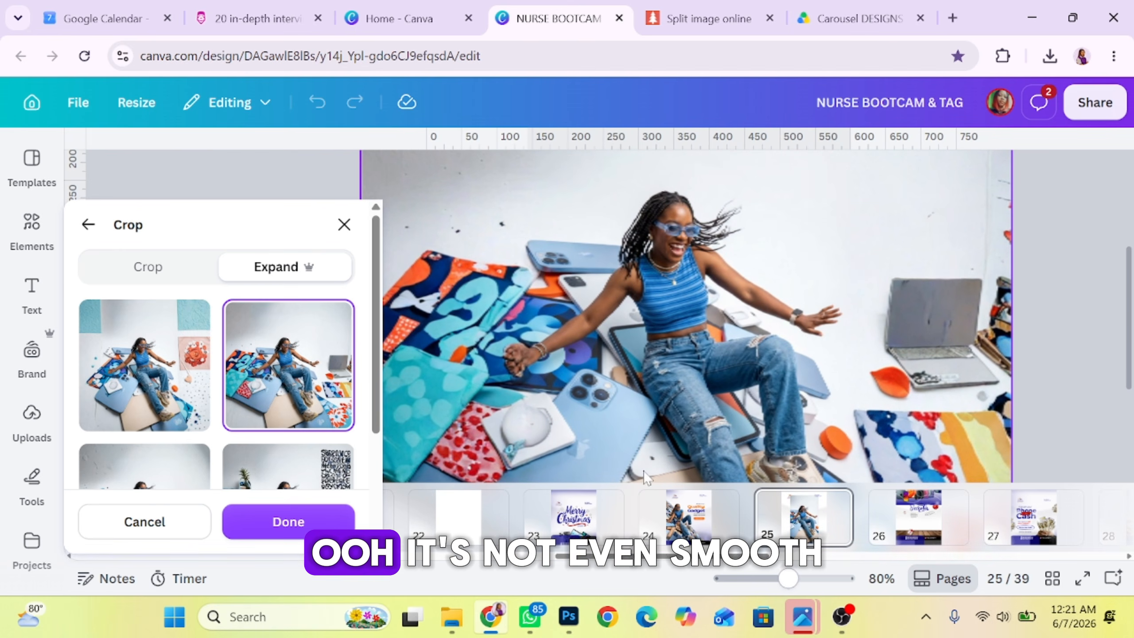
{"action": "scroll", "coordinate": [273, 472], "scroll_direction": "down", "scroll_amount": 3}
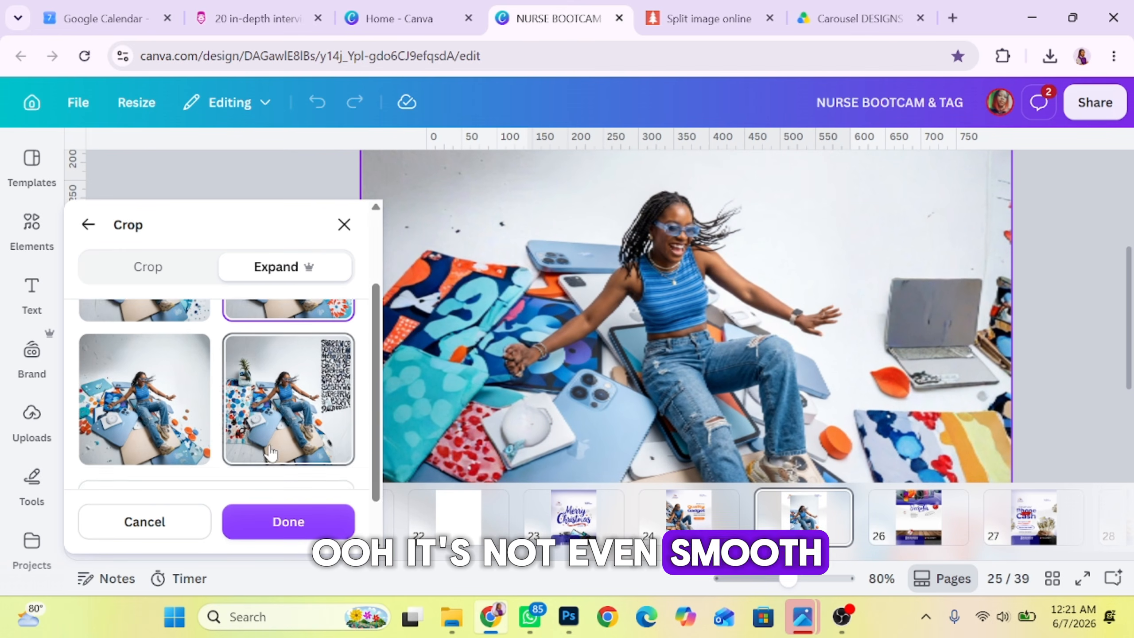
{"action": "left_click", "coordinate": [286, 357]}
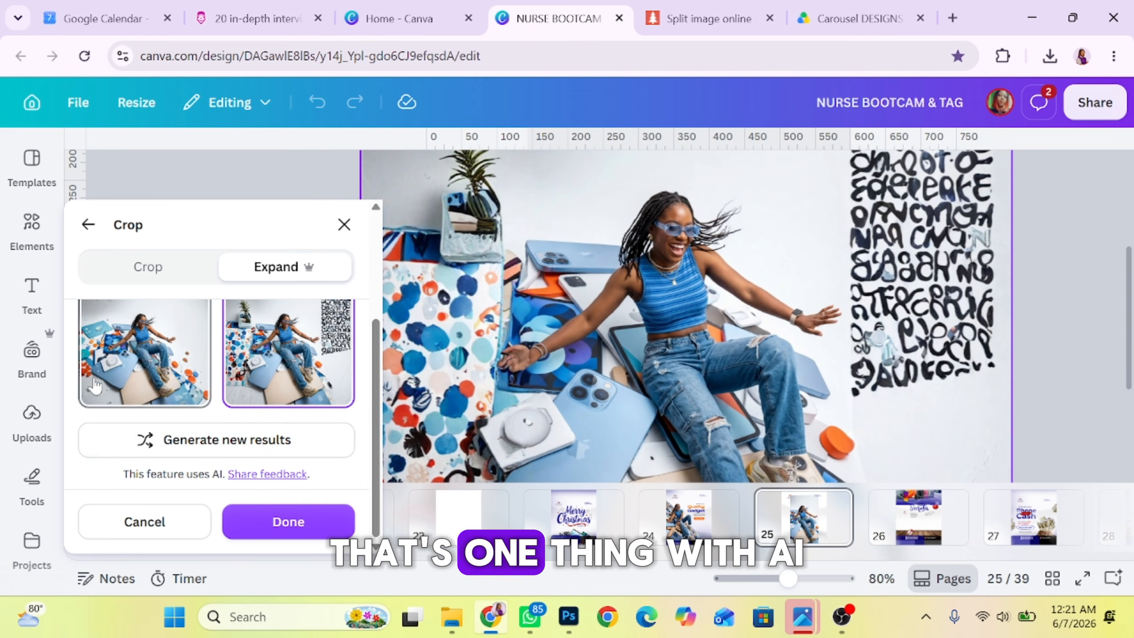
{"action": "left_click", "coordinate": [143, 372]}
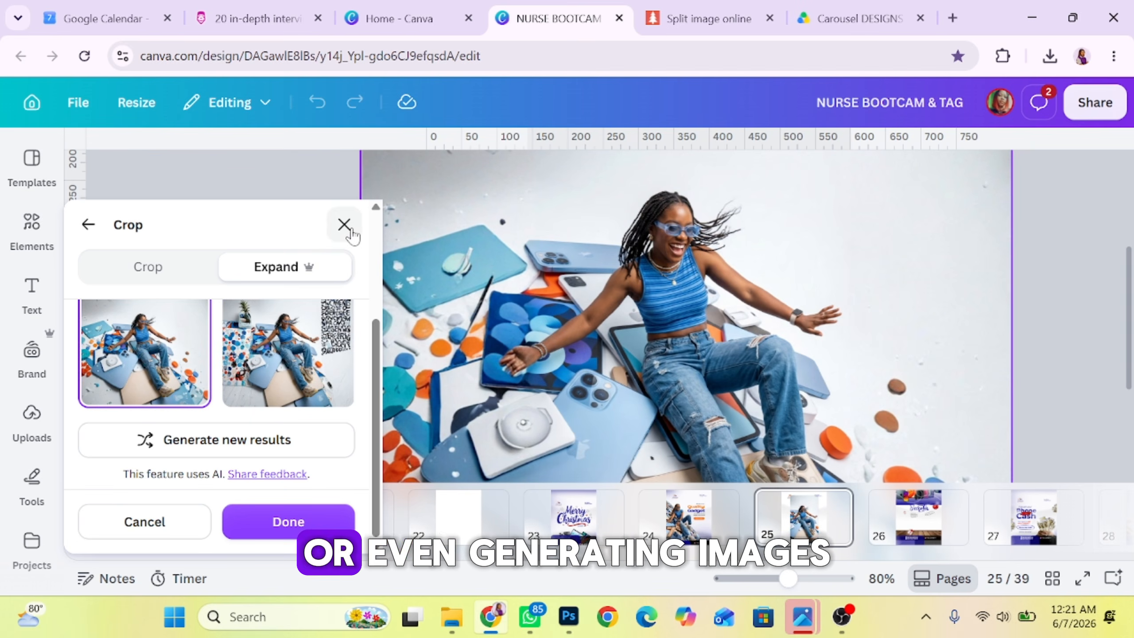
{"action": "left_click", "coordinate": [296, 439]}
{"action": "left_click", "coordinate": [143, 366]}
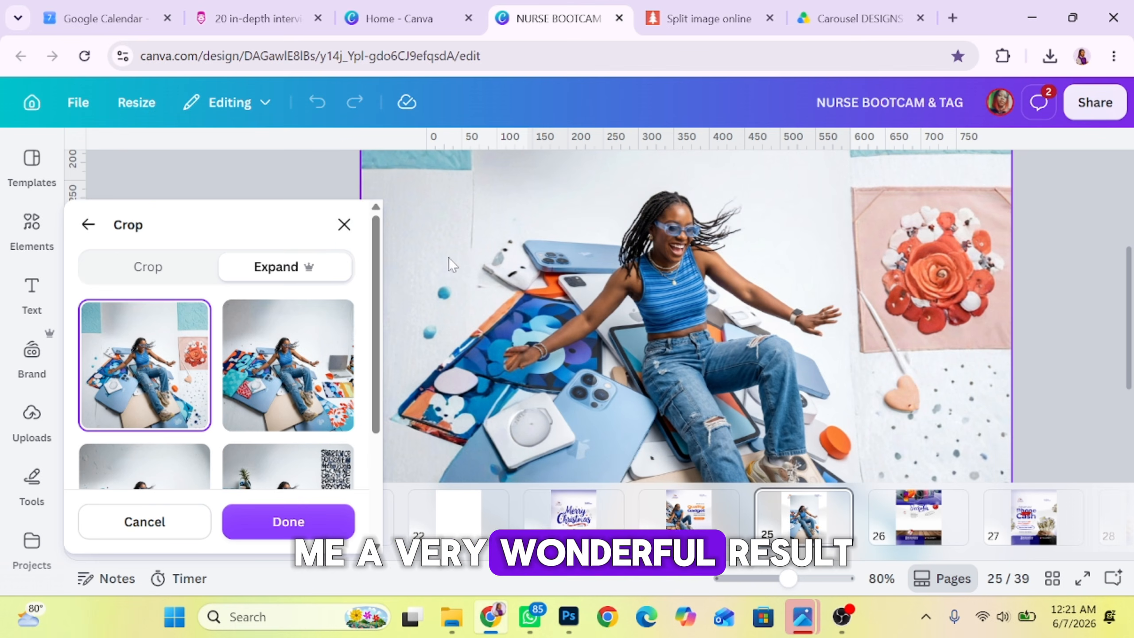
{"action": "left_click", "coordinate": [343, 223]}
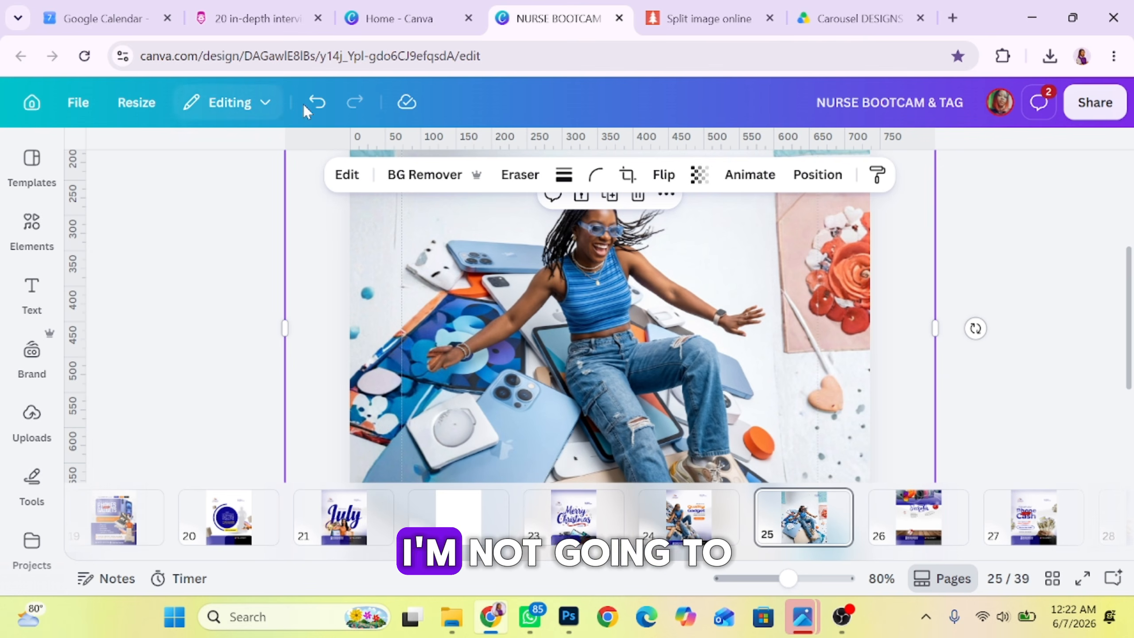
{"action": "left_click", "coordinate": [317, 103]}
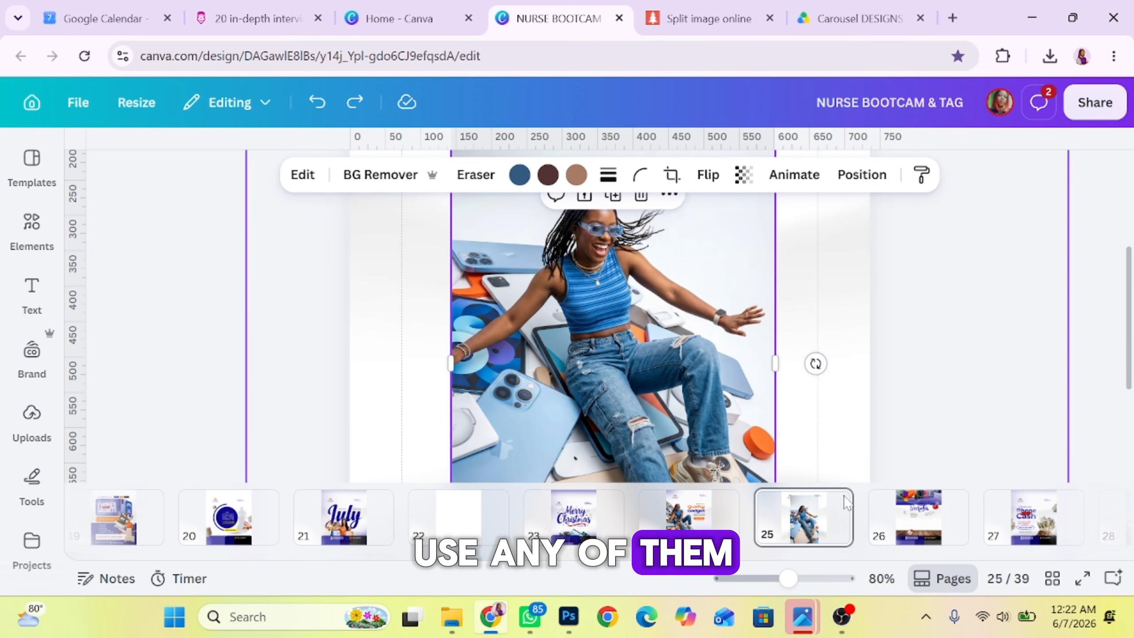
- Move the photo to the page's left edge and remove its background with BG Remover
{"action": "left_click_drag", "start_coordinate": [788, 578], "coordinate": [764, 579]}
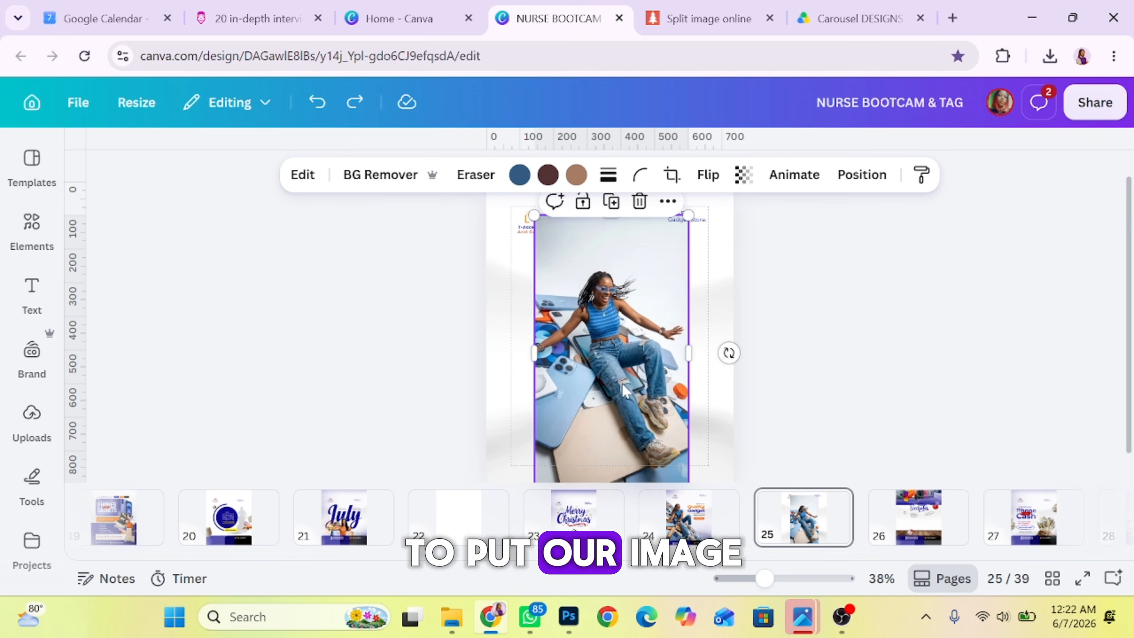
{"action": "left_click_drag", "start_coordinate": [622, 383], "coordinate": [573, 378]}
{"action": "left_click", "coordinate": [576, 381]}
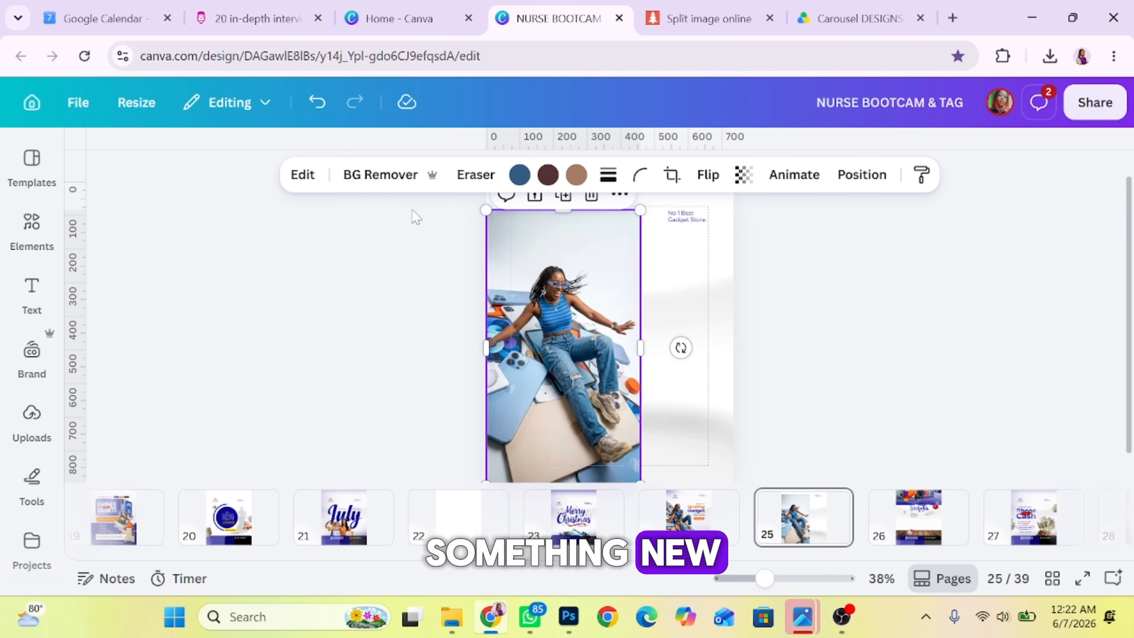
{"action": "left_click", "coordinate": [393, 176]}
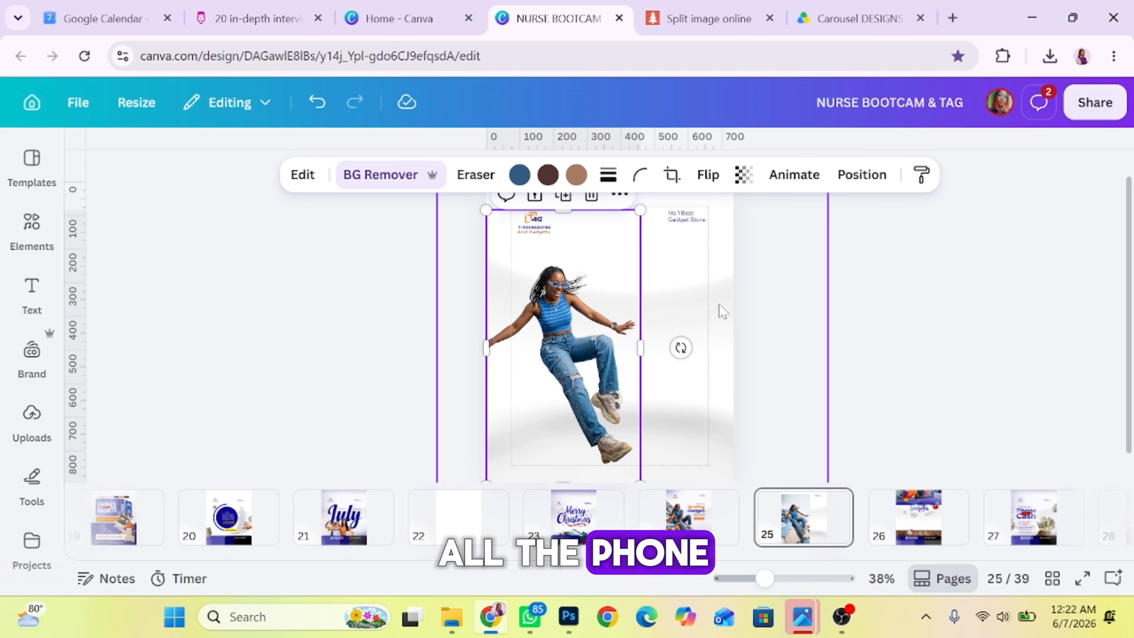
- Undo the photo's background removal and open Magic Grab for the photo
{"action": "left_click", "coordinate": [320, 104]}
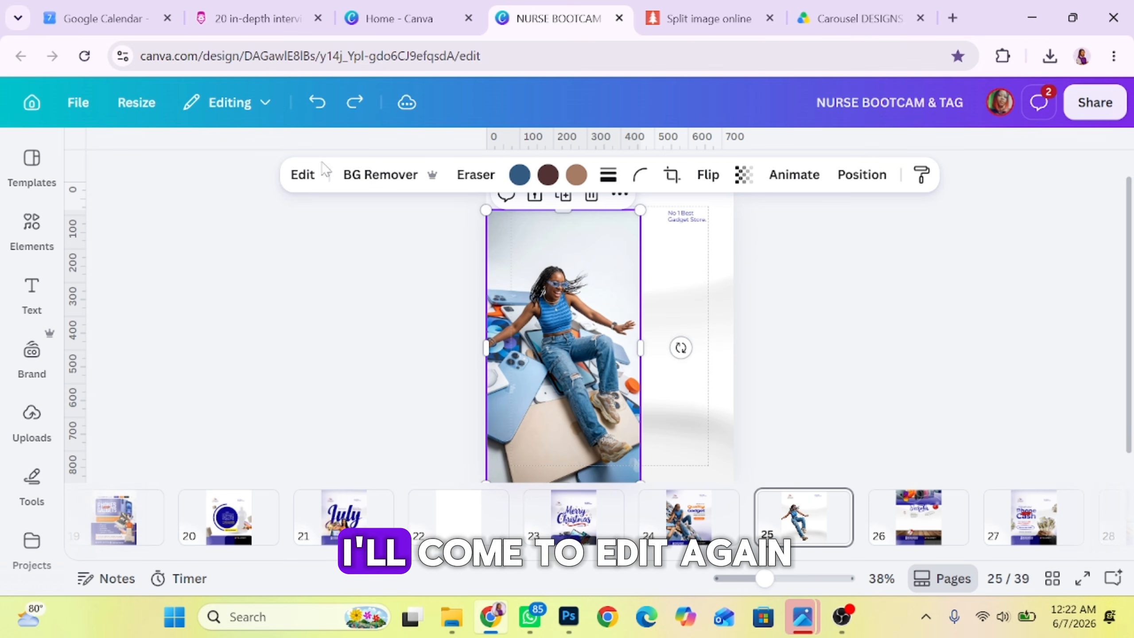
{"action": "left_click", "coordinate": [307, 175]}
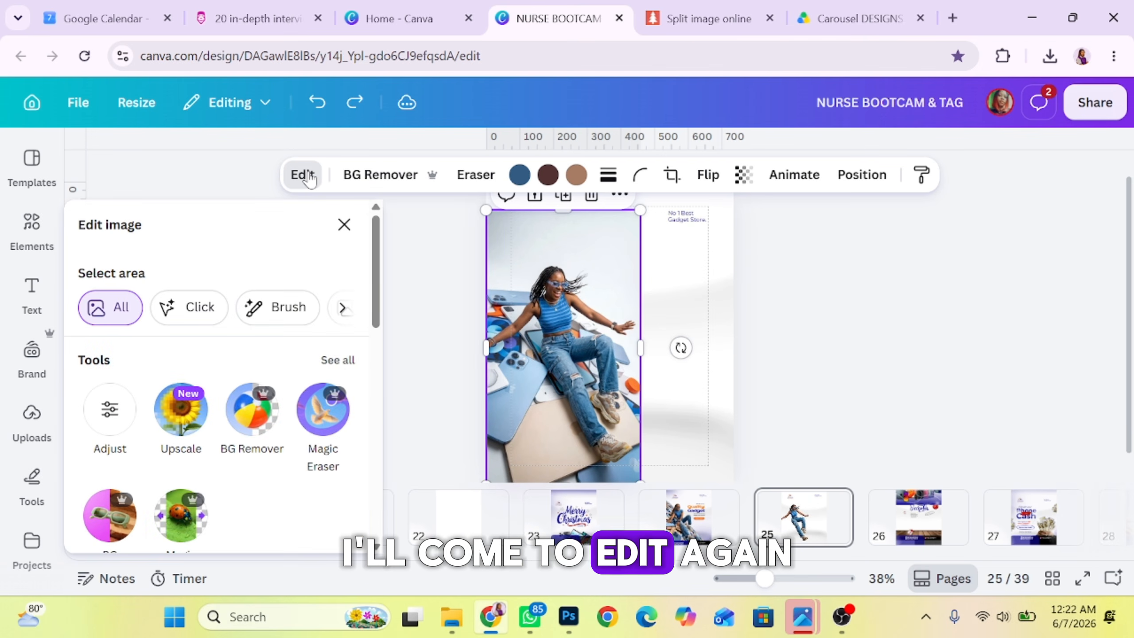
{"action": "left_click", "coordinate": [335, 362]}
{"action": "scroll", "coordinate": [268, 412], "scroll_direction": "down", "scroll_amount": 5}
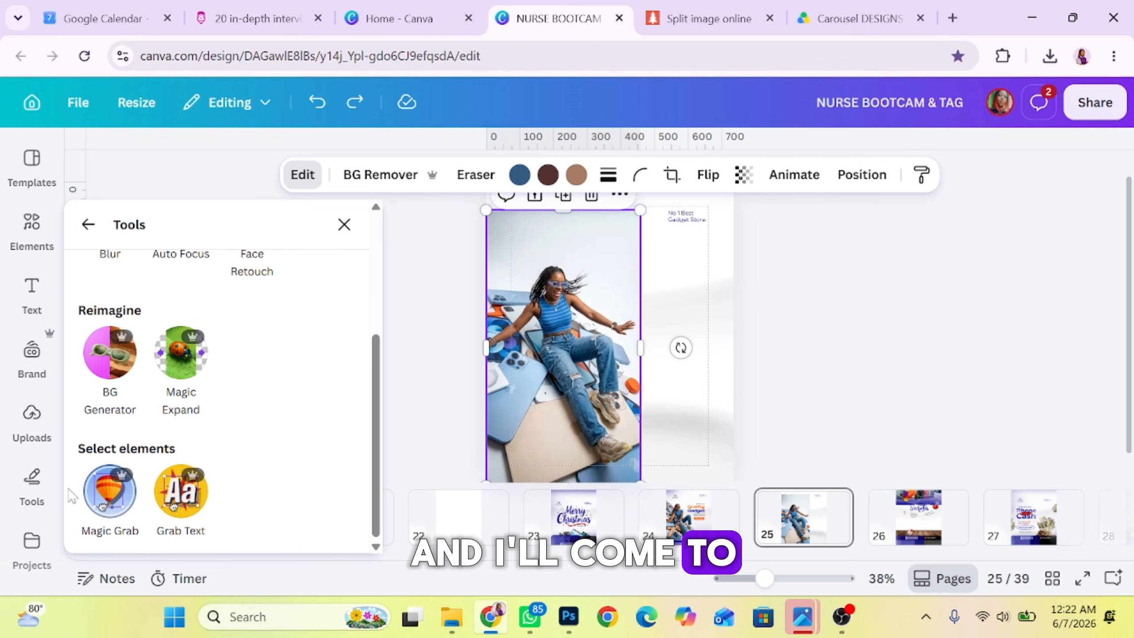
{"action": "left_click", "coordinate": [103, 506]}
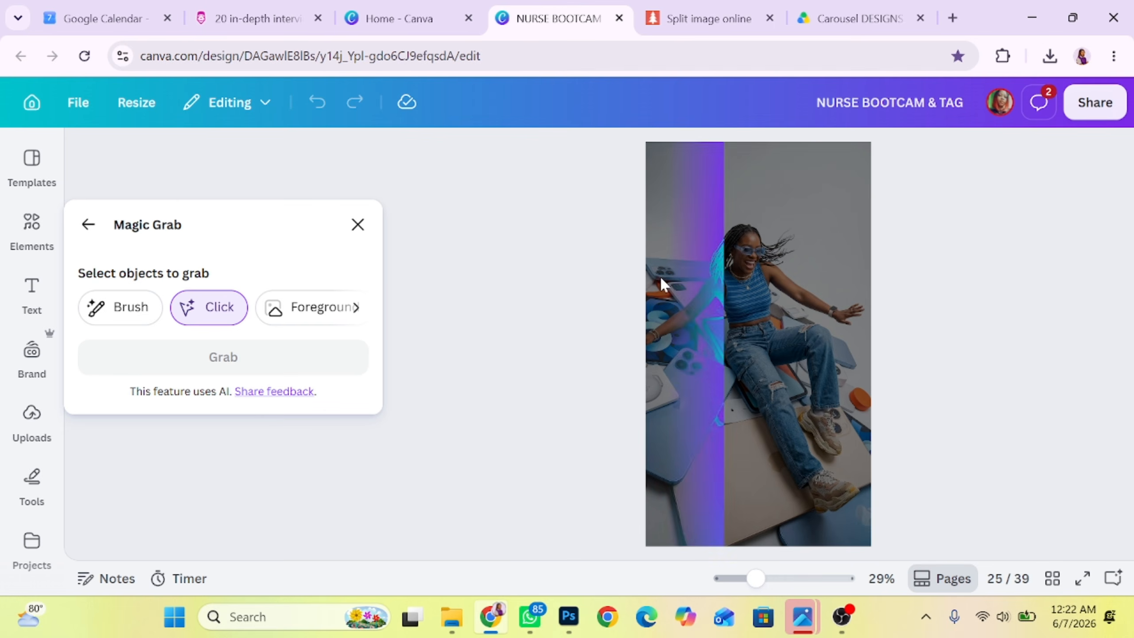
- Mark the woman, the large phone, the beige device beneath her and the gadgets along the photo's left side for grabbing
{"action": "left_click", "coordinate": [748, 291]}
{"action": "left_click", "coordinate": [697, 393]}
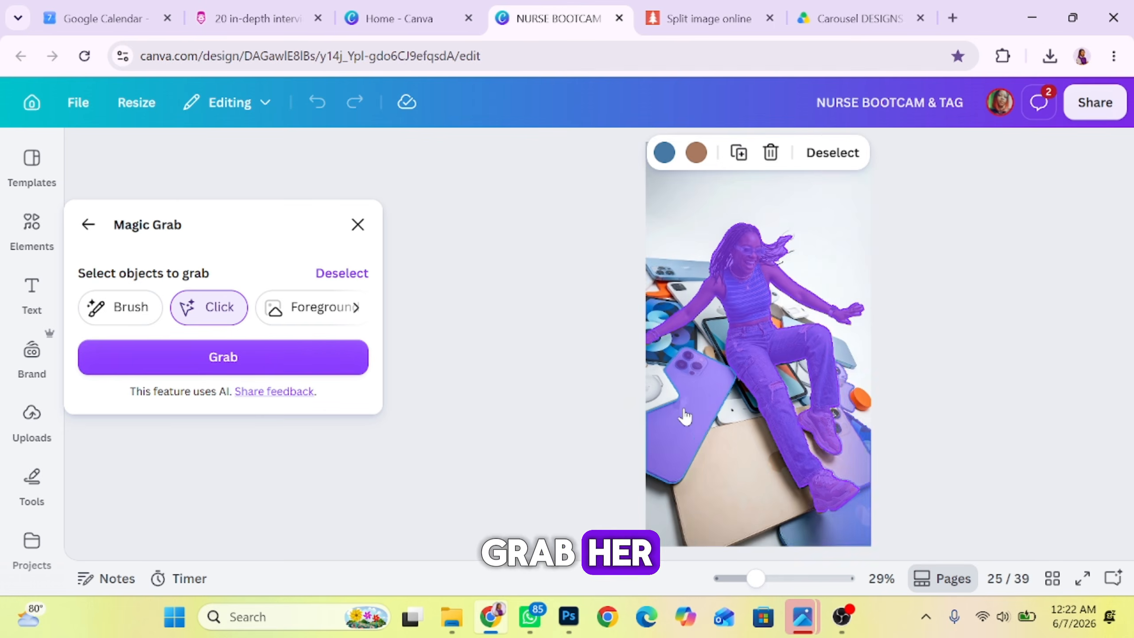
{"action": "left_click", "coordinate": [779, 435]}
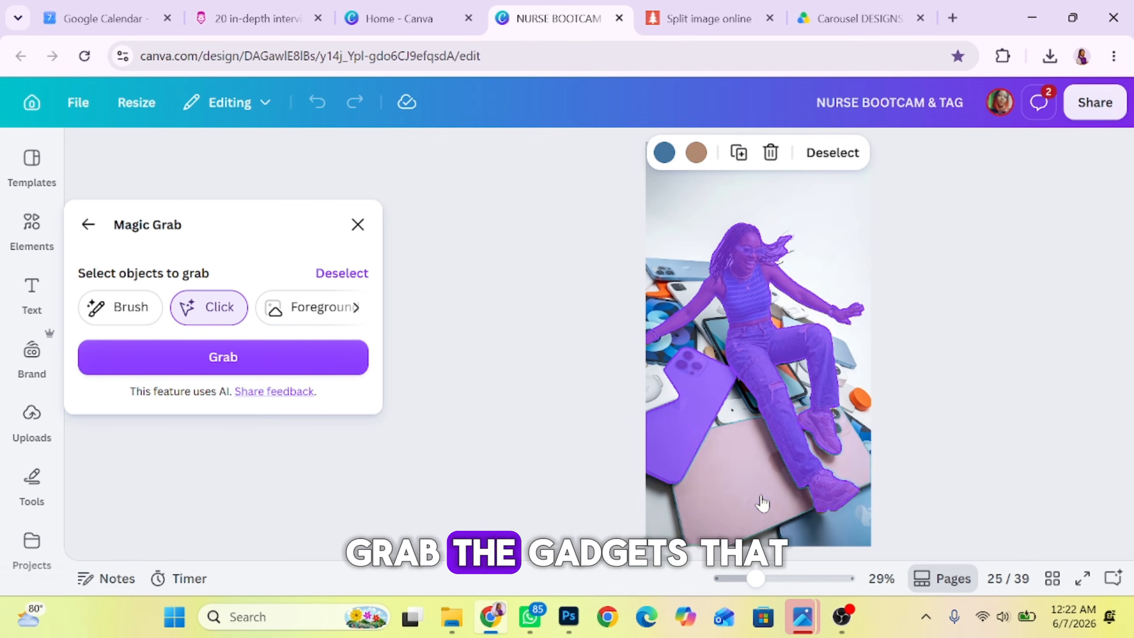
{"action": "left_click", "coordinate": [659, 282]}
{"action": "left_click", "coordinate": [679, 308]}
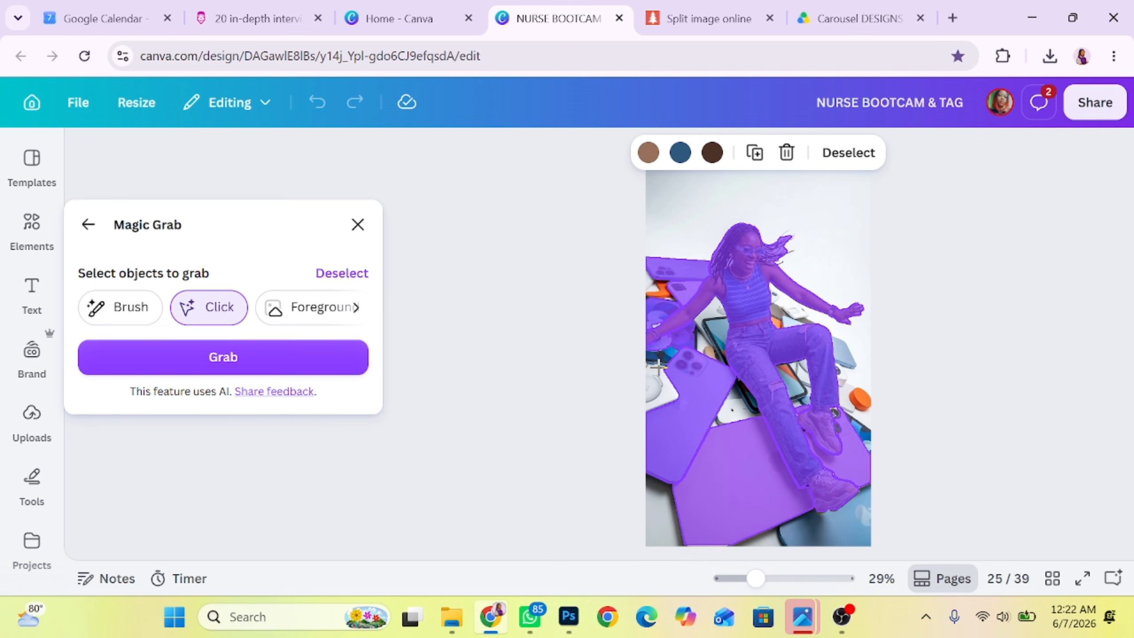
{"action": "left_click", "coordinate": [663, 360]}
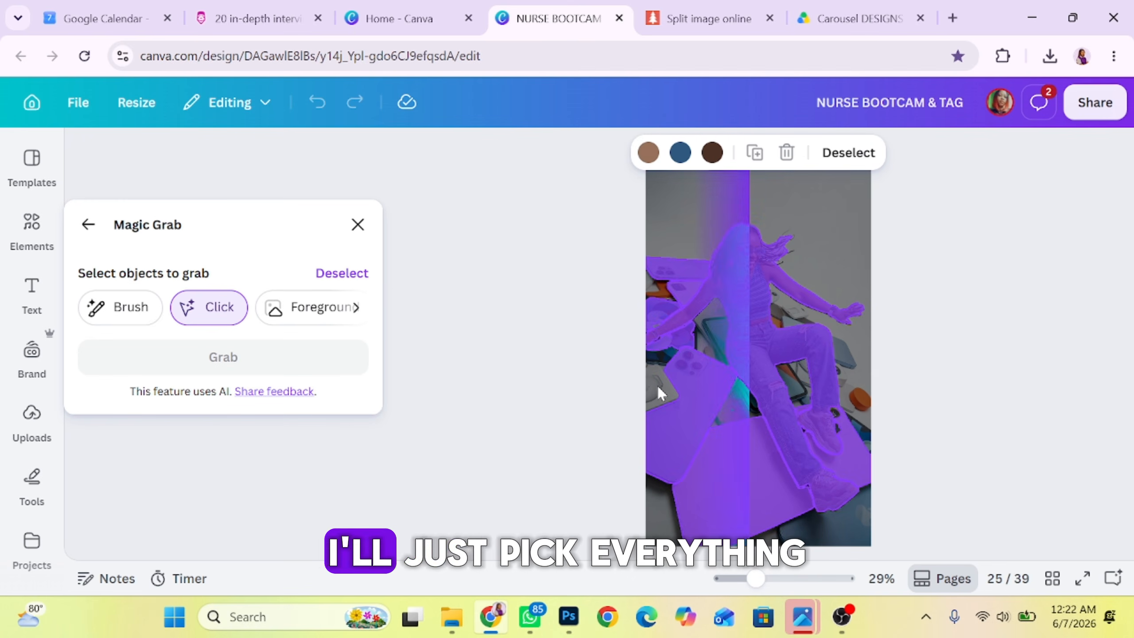
{"action": "left_click", "coordinate": [659, 393]}
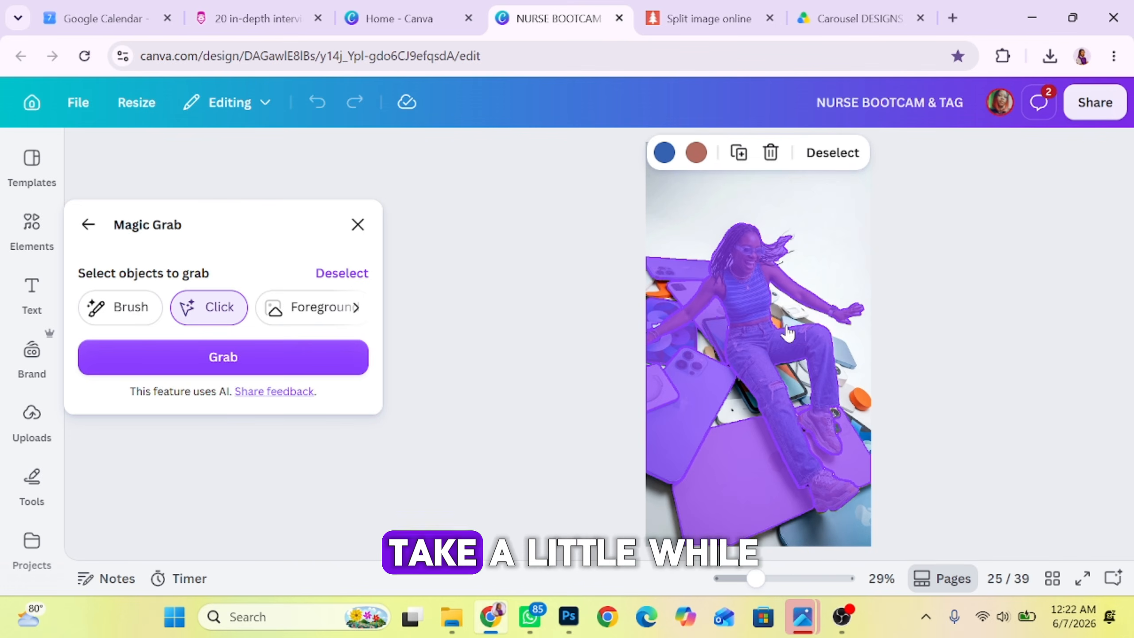
- Add the remaining small gadgets around her legs and the device in the lower-right corner to the selection, and grab everything
{"action": "left_click", "coordinate": [768, 404]}
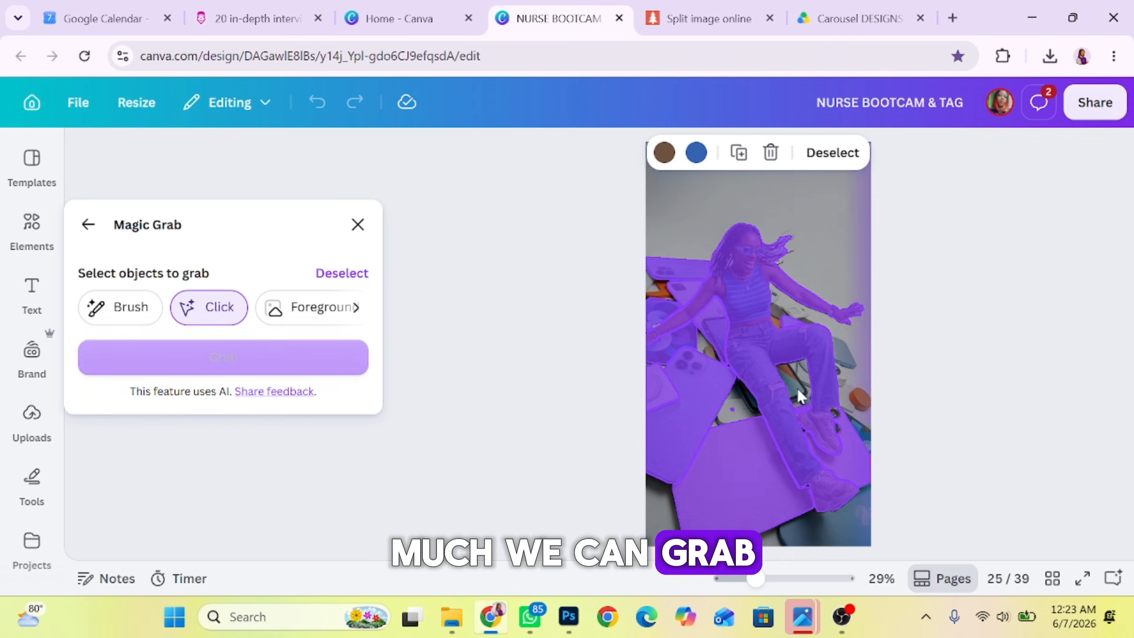
{"action": "left_click", "coordinate": [857, 397]}
{"action": "left_click", "coordinate": [704, 348]}
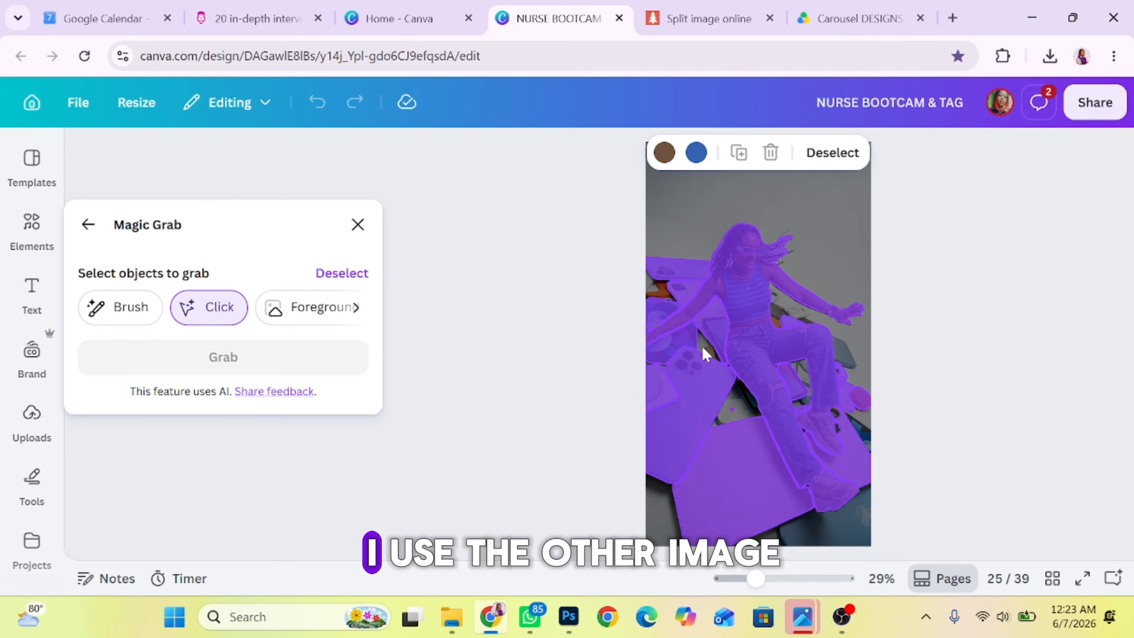
{"action": "left_click", "coordinate": [695, 336]}
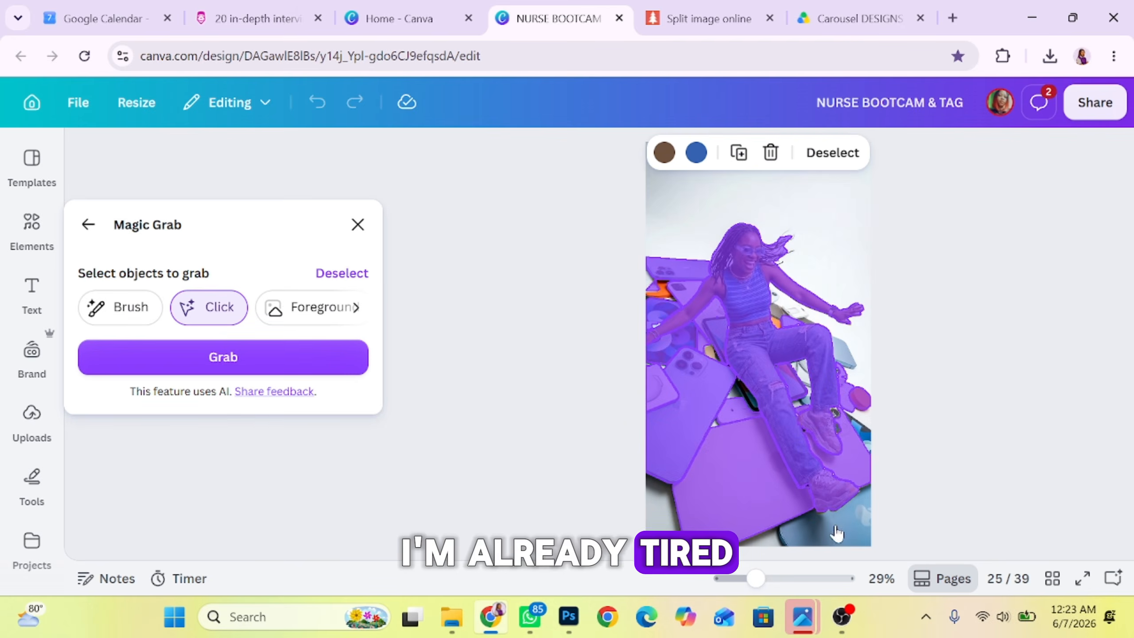
{"action": "left_click", "coordinate": [748, 399]}
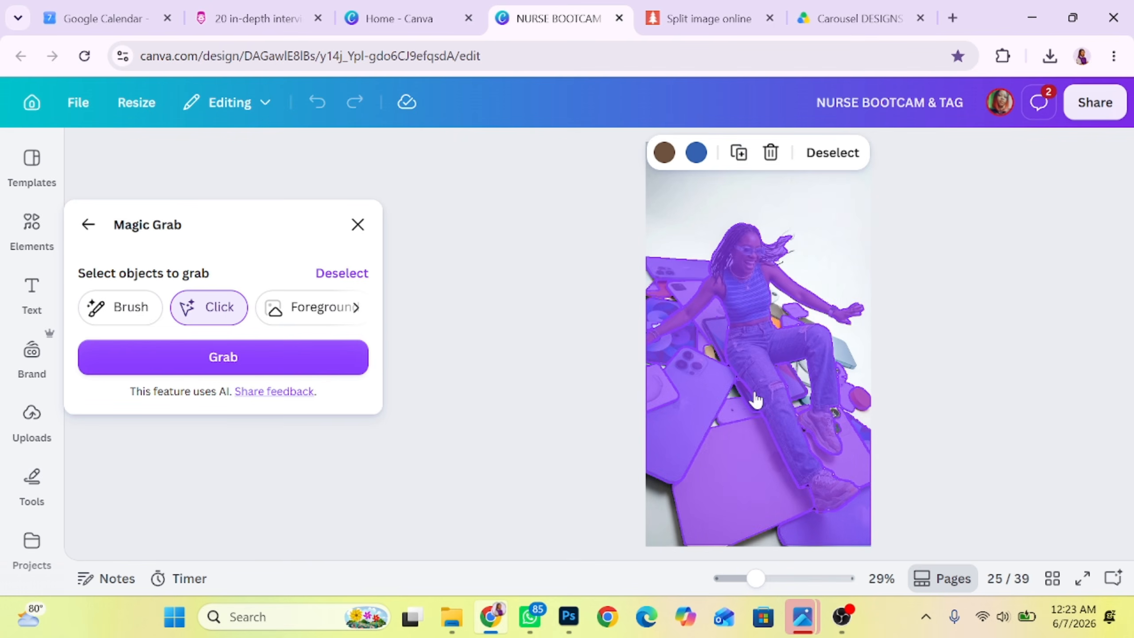
{"action": "left_click", "coordinate": [847, 364]}
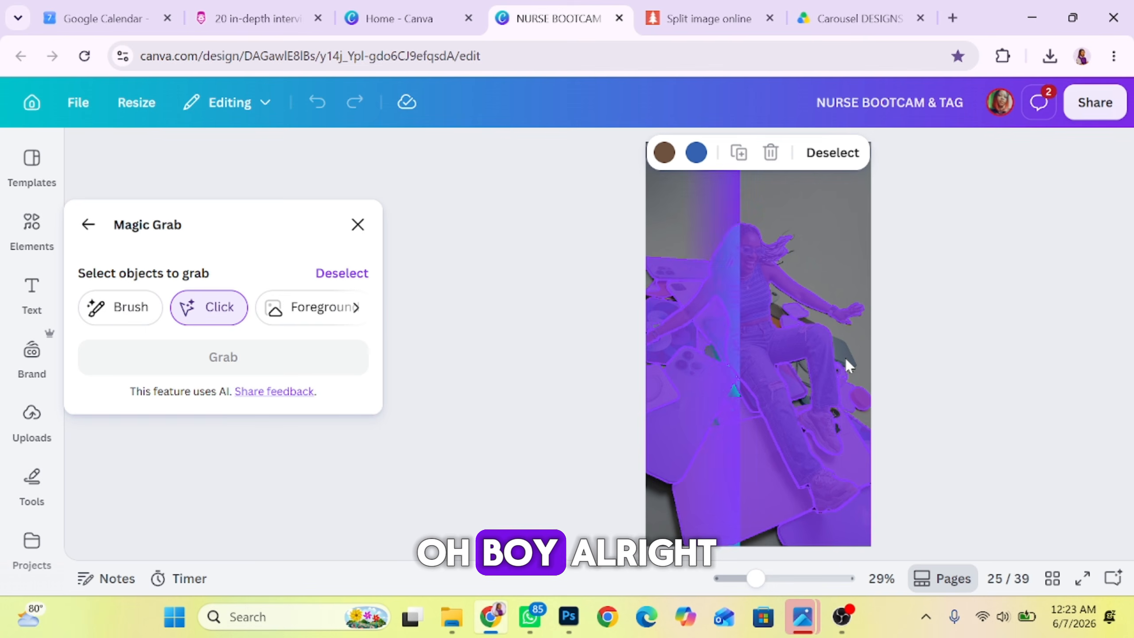
{"action": "left_click", "coordinate": [777, 314]}
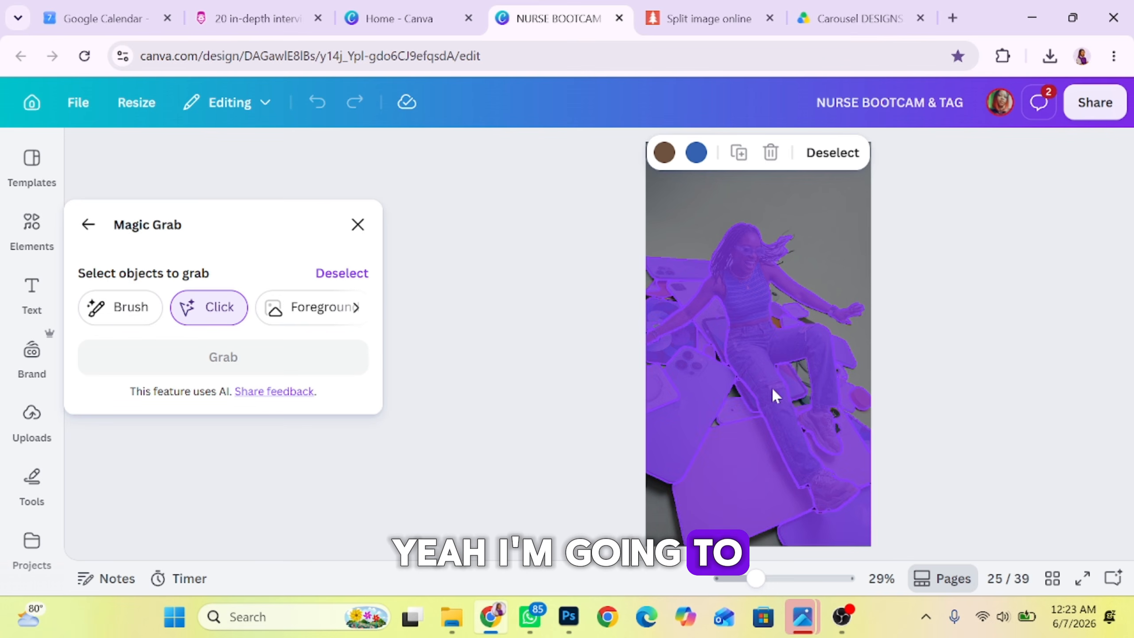
{"action": "left_click", "coordinate": [827, 372]}
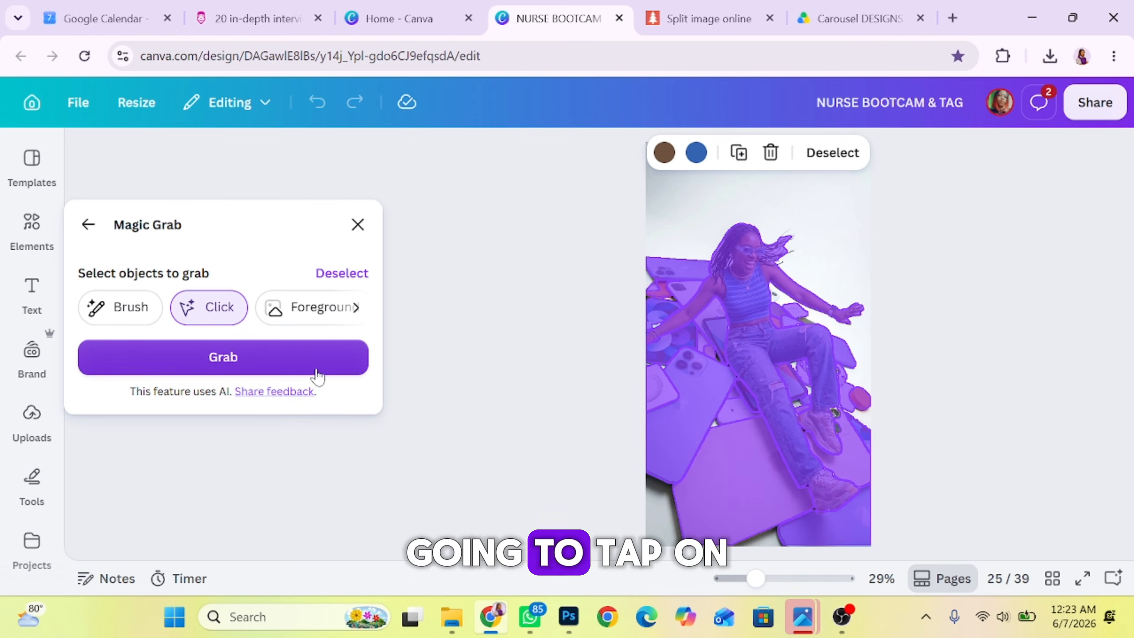
{"action": "left_click", "coordinate": [322, 372]}
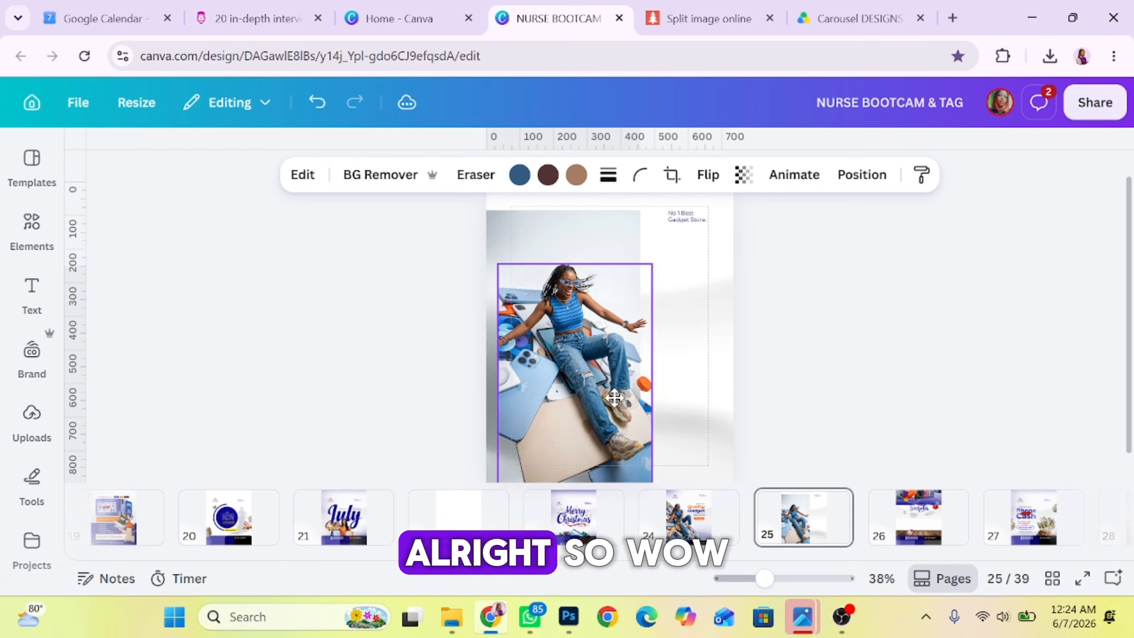
- Move the grabbed cut-out off the leftover background, delete that background, and place the cut-out slightly past the page's left edge
{"action": "mouse_move", "coordinate": [554, 402]}
{"action": "left_mouse_down"}
{"action": "mouse_move", "coordinate": [687, 403]}
{"action": "mouse_move", "coordinate": [564, 404]}
{"action": "left_mouse_up"}
{"action": "left_click", "coordinate": [554, 391]}
{"action": "left_click", "coordinate": [732, 392]}
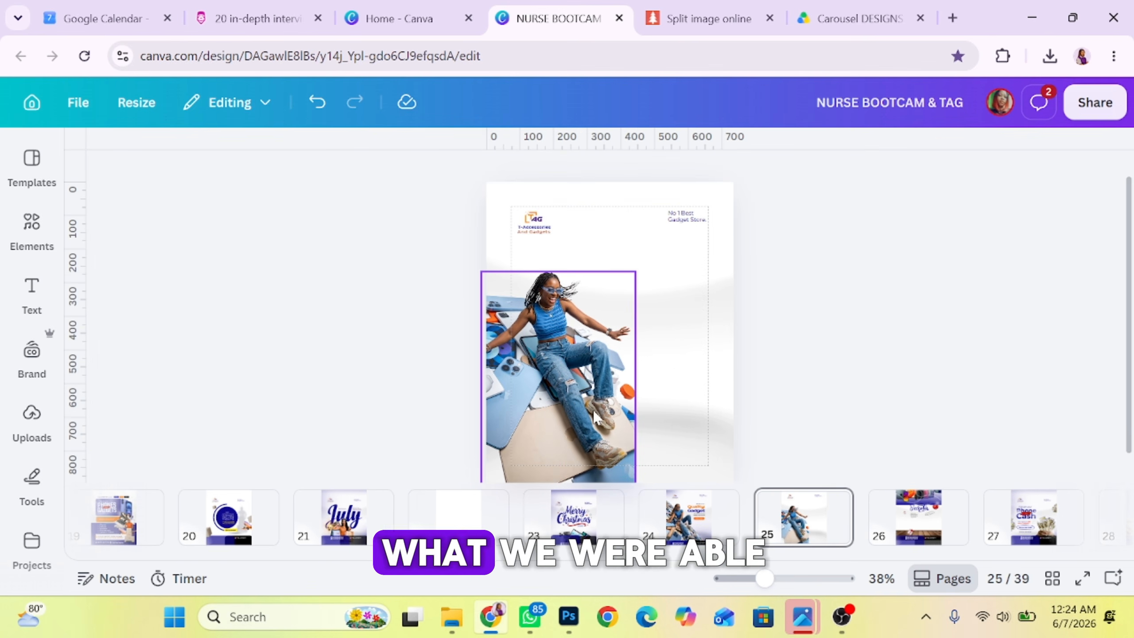
- Preview page 25 full screen to inspect the cut-out's edges, and compare it with the finished flyer on page 24
{"action": "left_click", "coordinate": [1076, 585]}
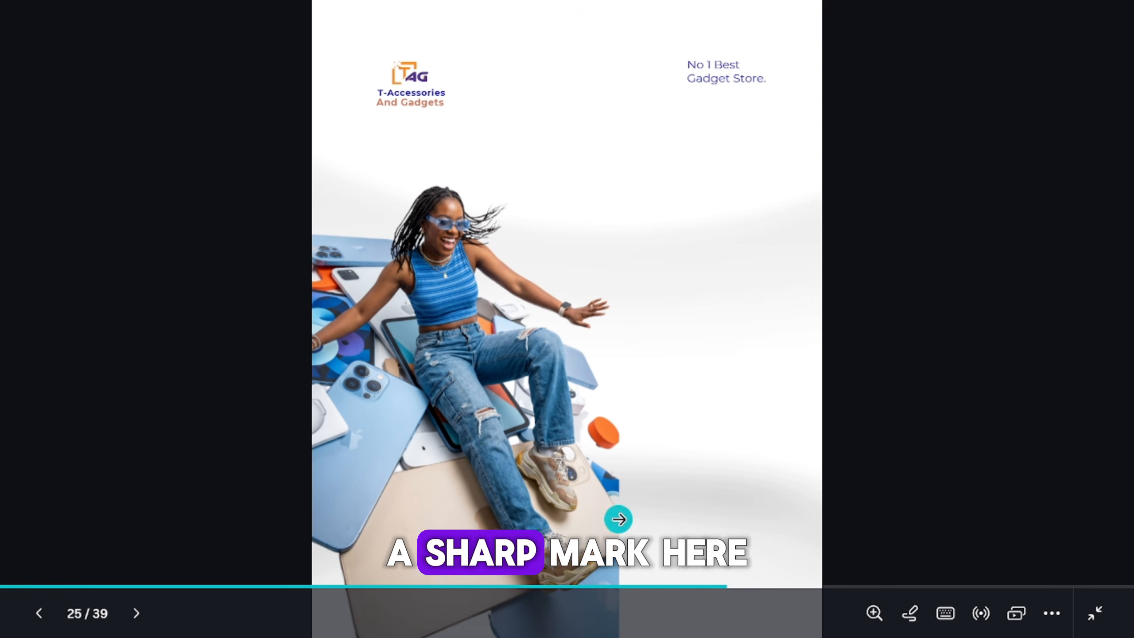
{"action": "key", "text": "Escape"}
{"action": "key", "text": "Escape"}
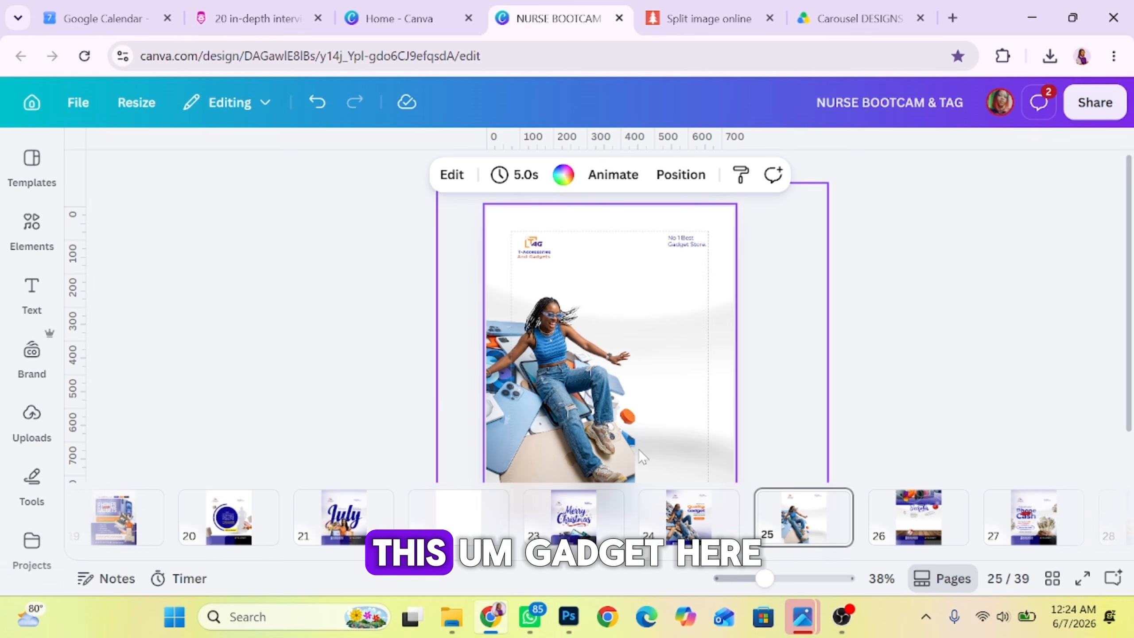
{"action": "left_click", "coordinate": [679, 425]}
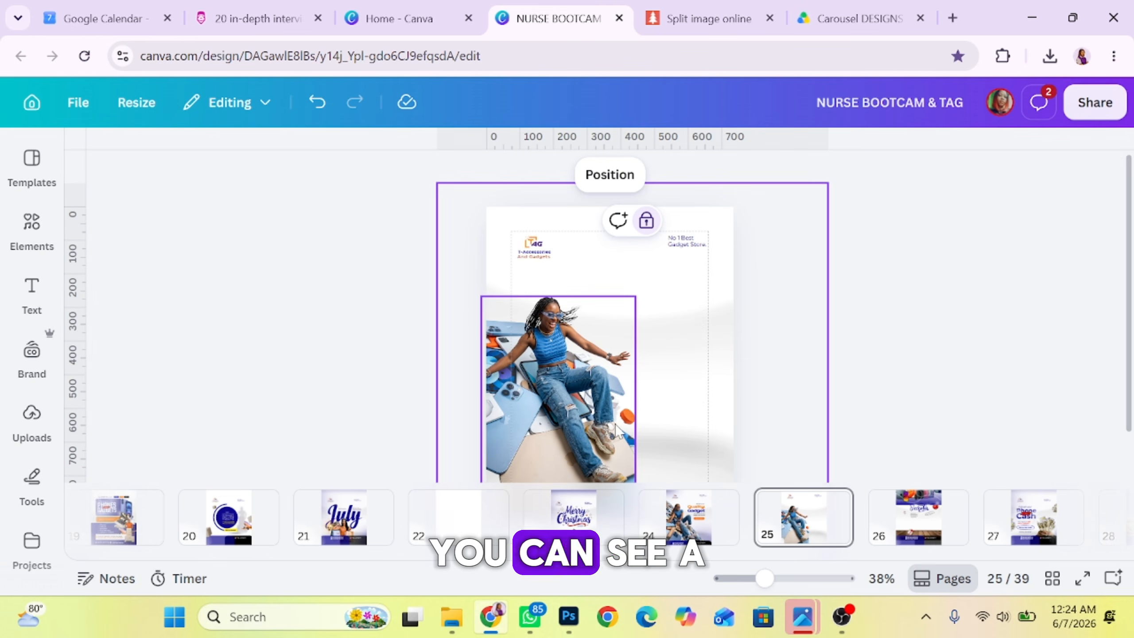
{"action": "left_click", "coordinate": [630, 422]}
{"action": "left_click", "coordinate": [689, 518]}
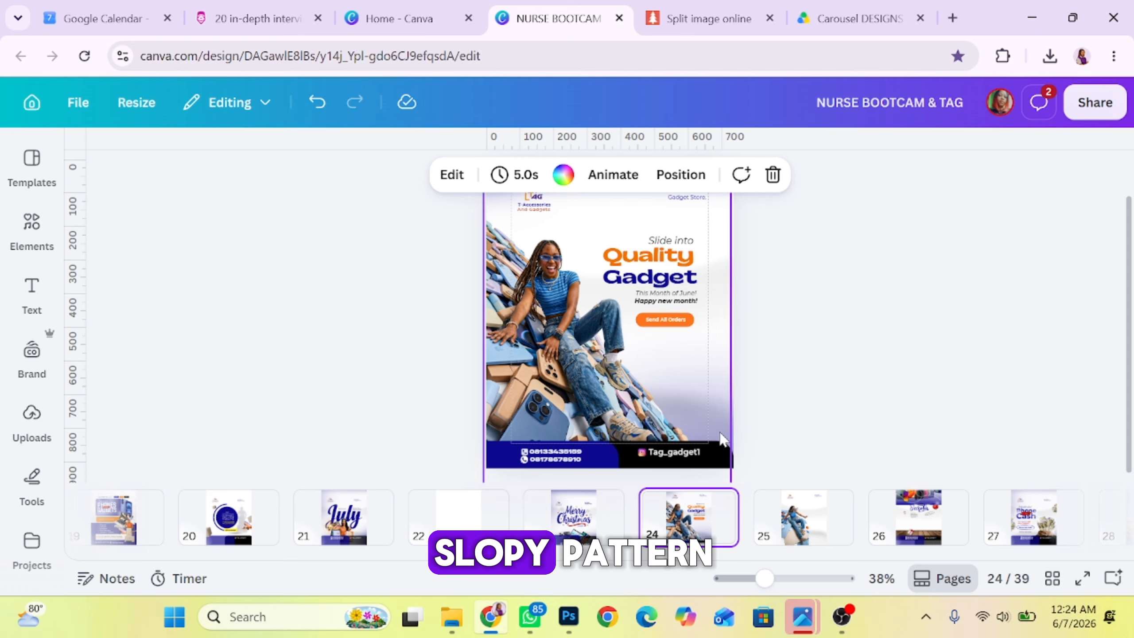
{"action": "left_click", "coordinate": [803, 532]}
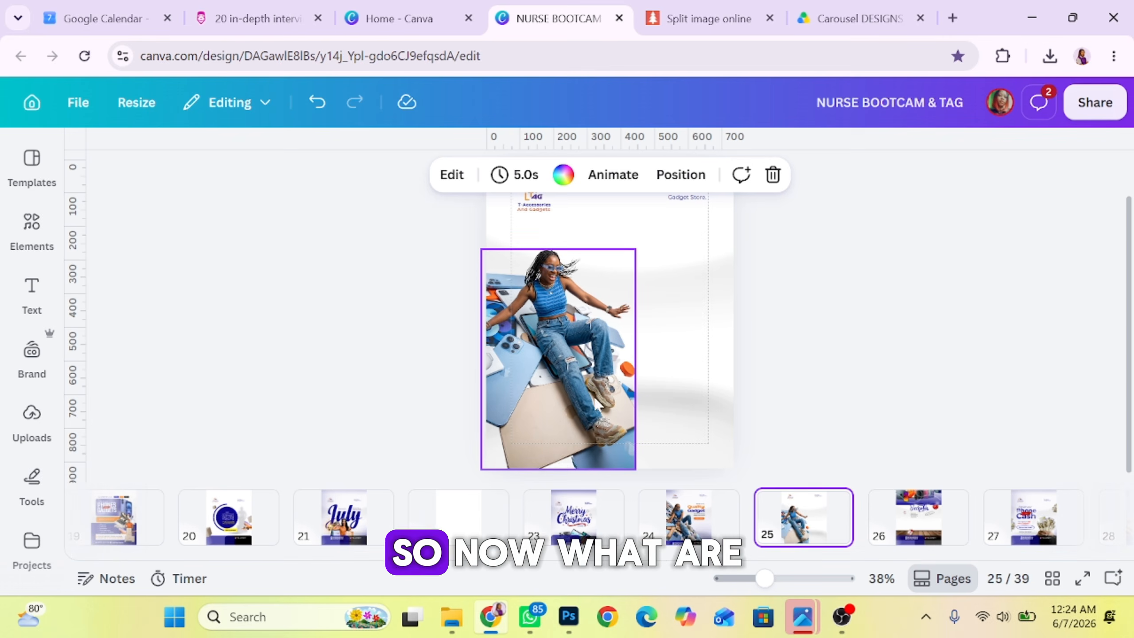
- Select the cut-out, search the Canva apps for "blender" and open Image Blender
{"action": "left_click", "coordinate": [620, 403]}
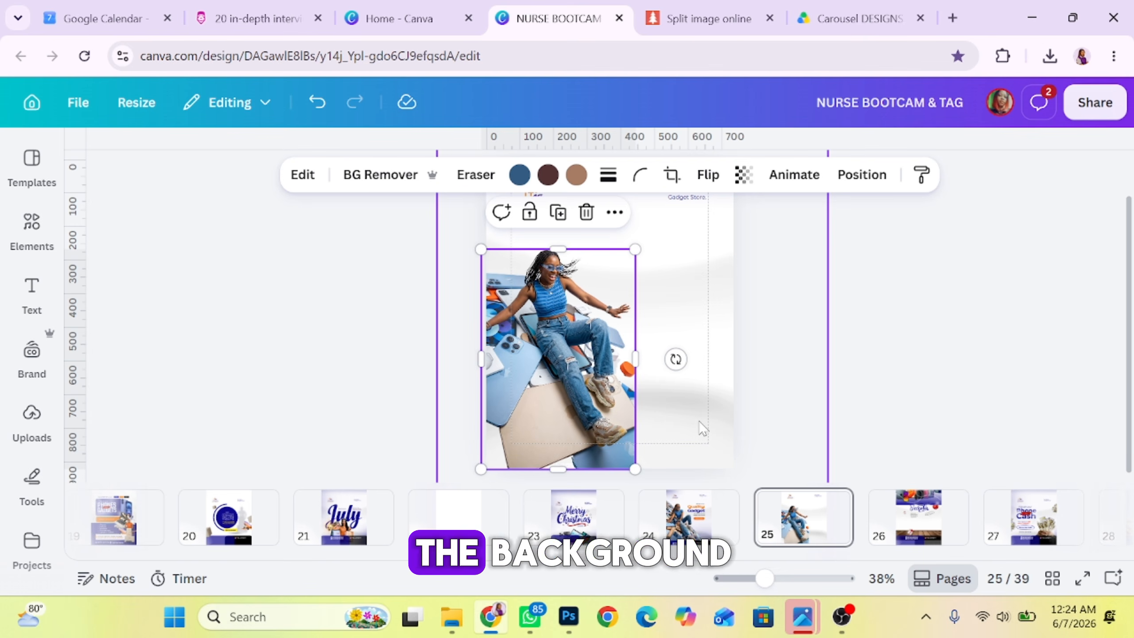
{"action": "scroll", "coordinate": [39, 469], "scroll_direction": "down", "scroll_amount": 5}
{"action": "left_click", "coordinate": [39, 467]}
{"action": "scroll", "coordinate": [39, 467], "scroll_direction": "down", "scroll_amount": 1}
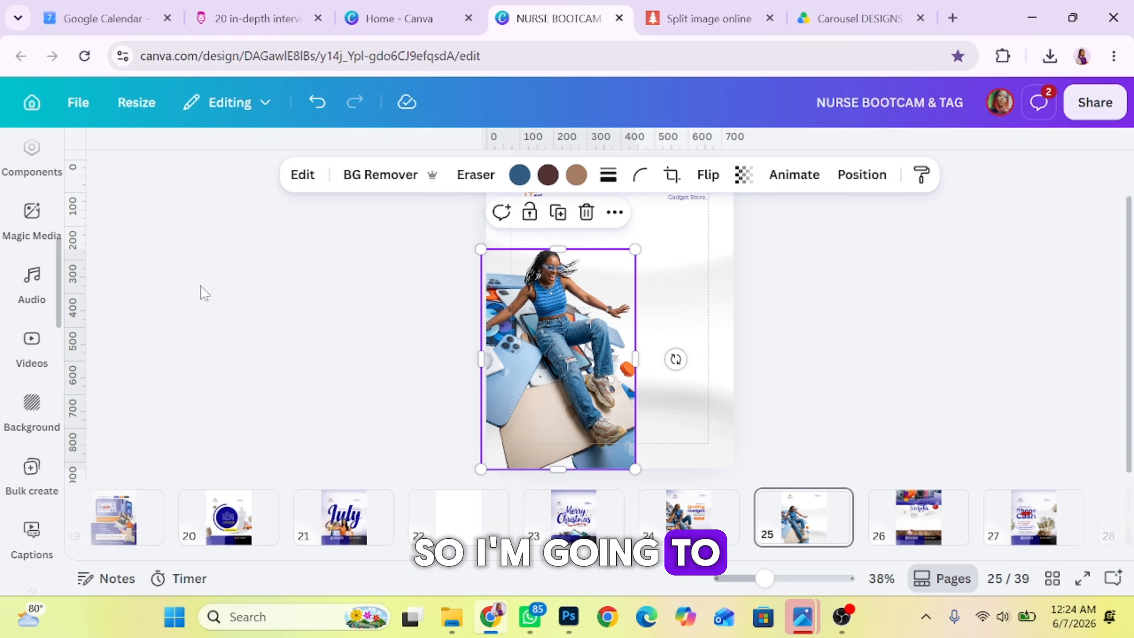
{"action": "left_click", "coordinate": [23, 370]}
{"action": "scroll", "coordinate": [41, 360], "scroll_direction": "up", "scroll_amount": 3}
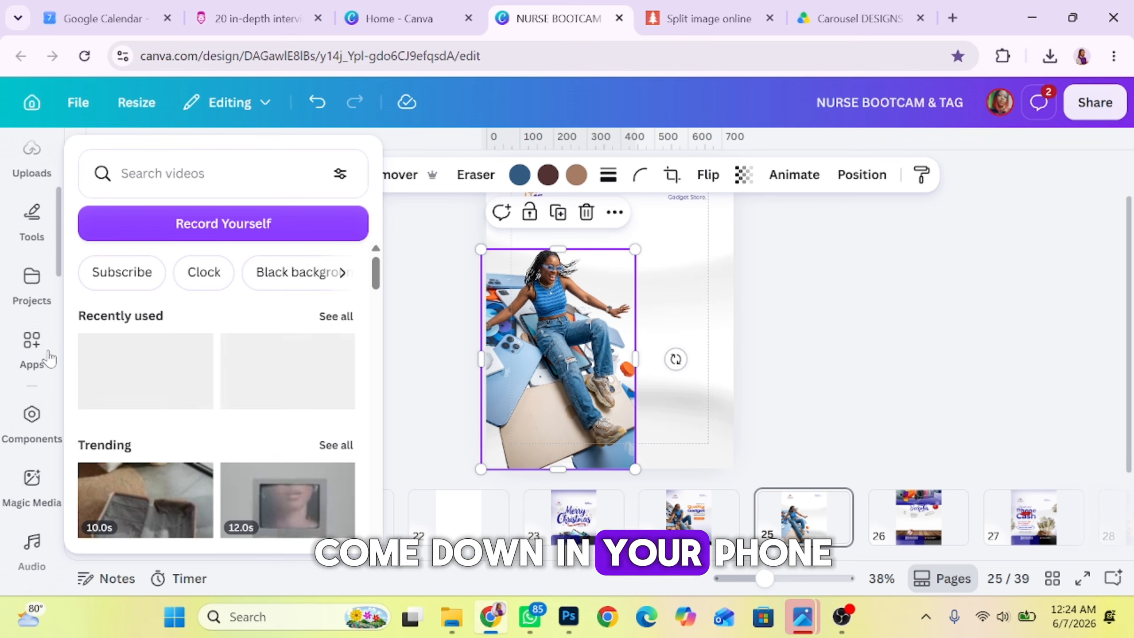
{"action": "left_click", "coordinate": [51, 354]}
{"action": "scroll", "coordinate": [59, 349], "scroll_direction": "up", "scroll_amount": 2}
{"action": "left_click", "coordinate": [29, 523]}
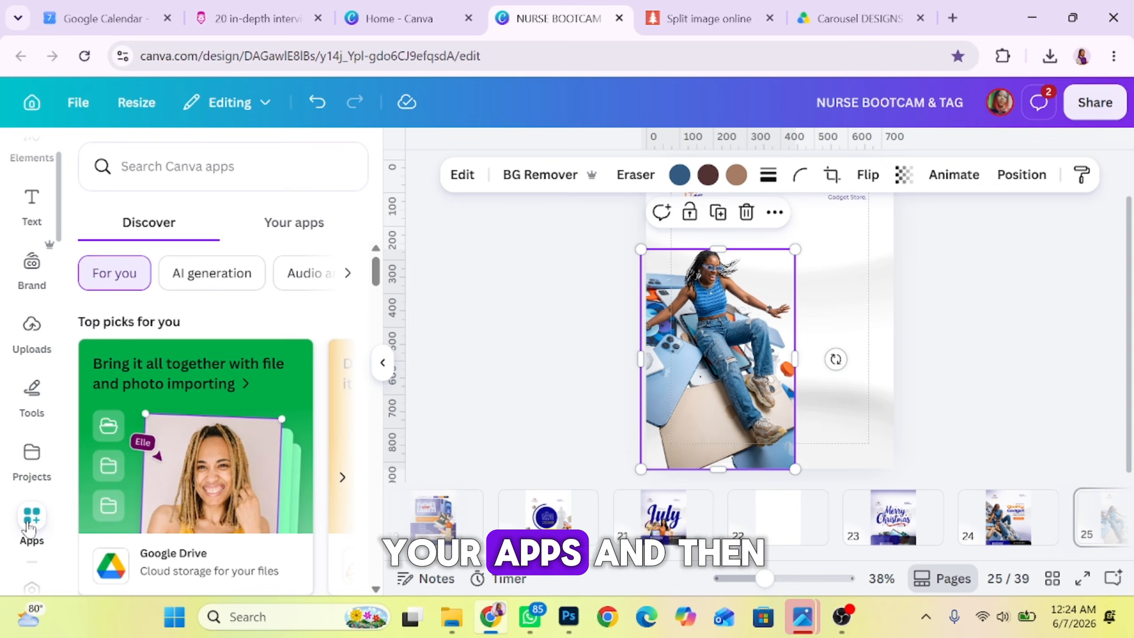
{"action": "left_click", "coordinate": [134, 166]}
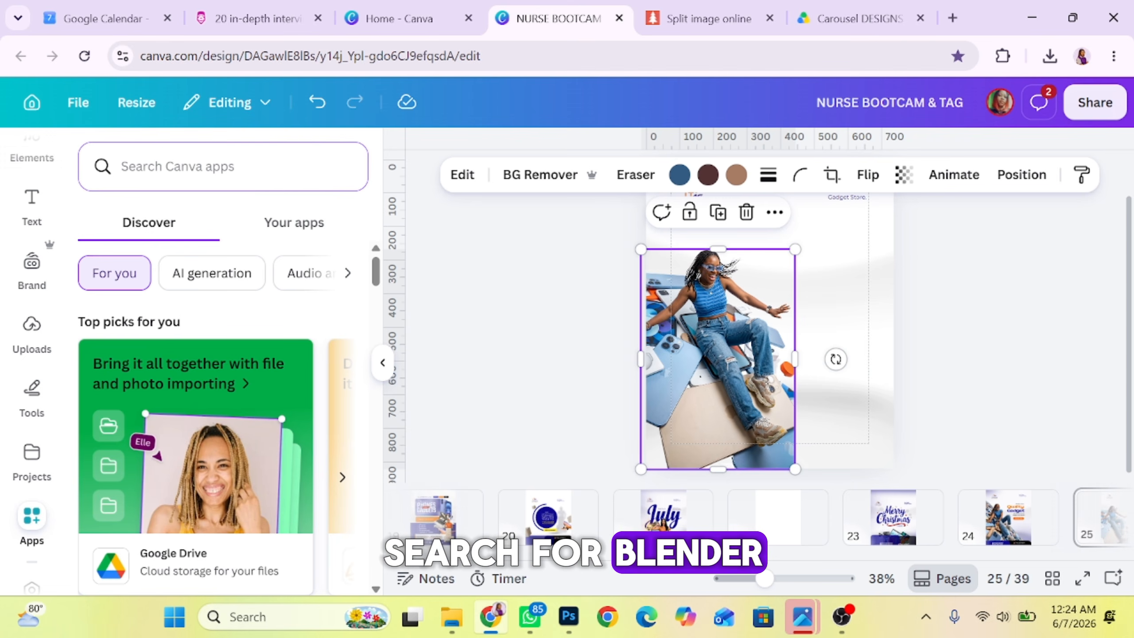
{"action": "type", "text": "blender"}
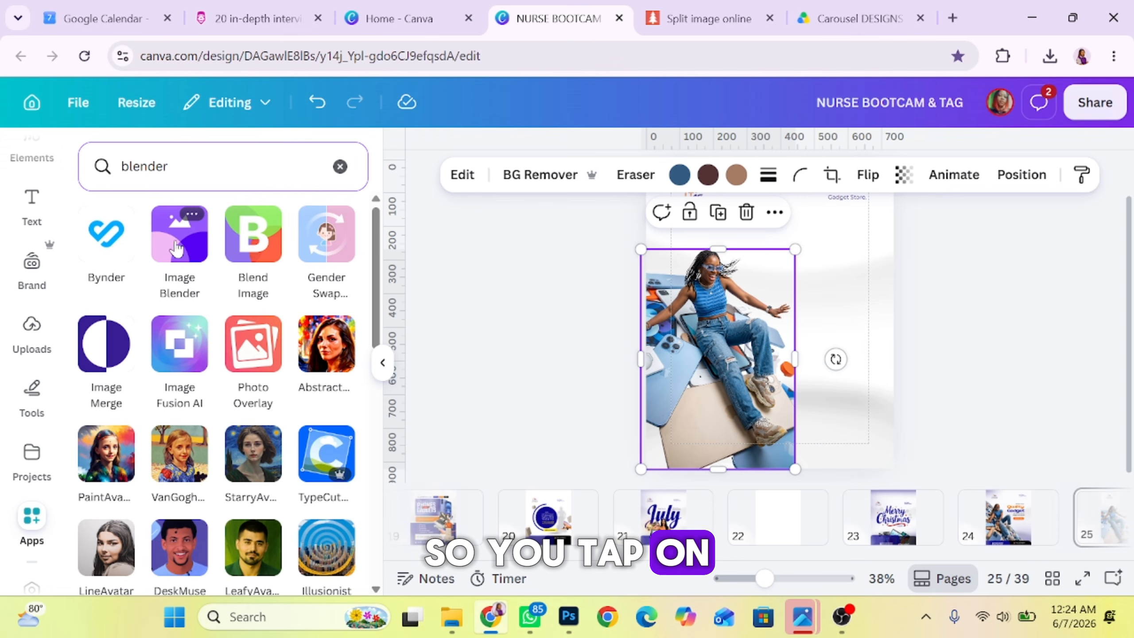
{"action": "left_click", "coordinate": [178, 248]}
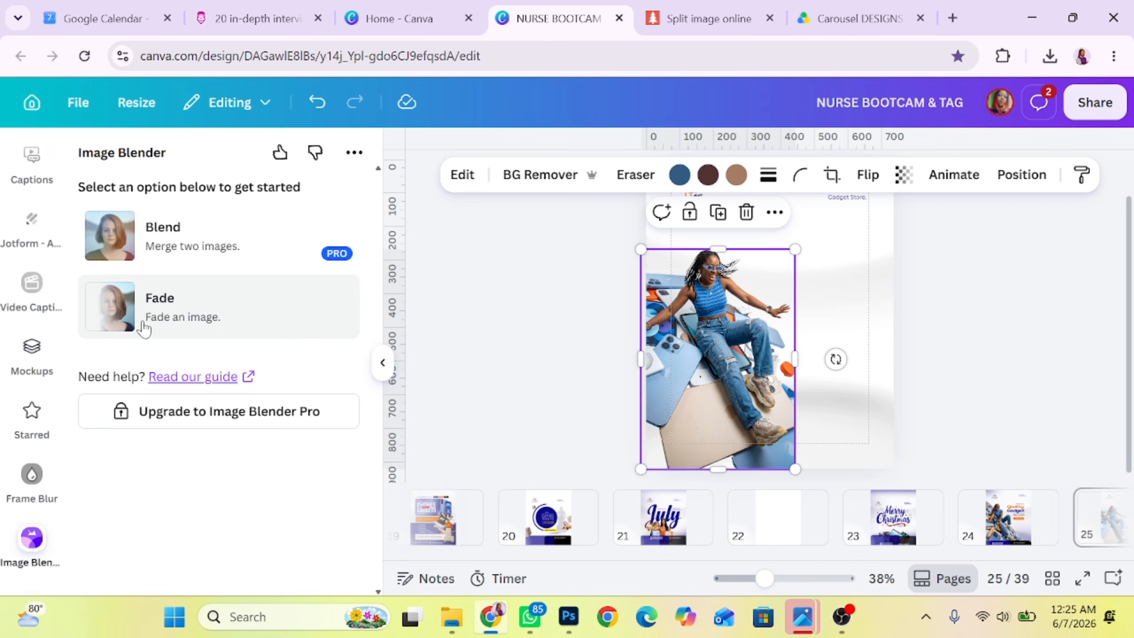
- Apply a radial fade at strength 50 to the cut-out, centred near the woman's hips so only the lower corners fade, and save it
{"action": "left_click", "coordinate": [144, 329]}
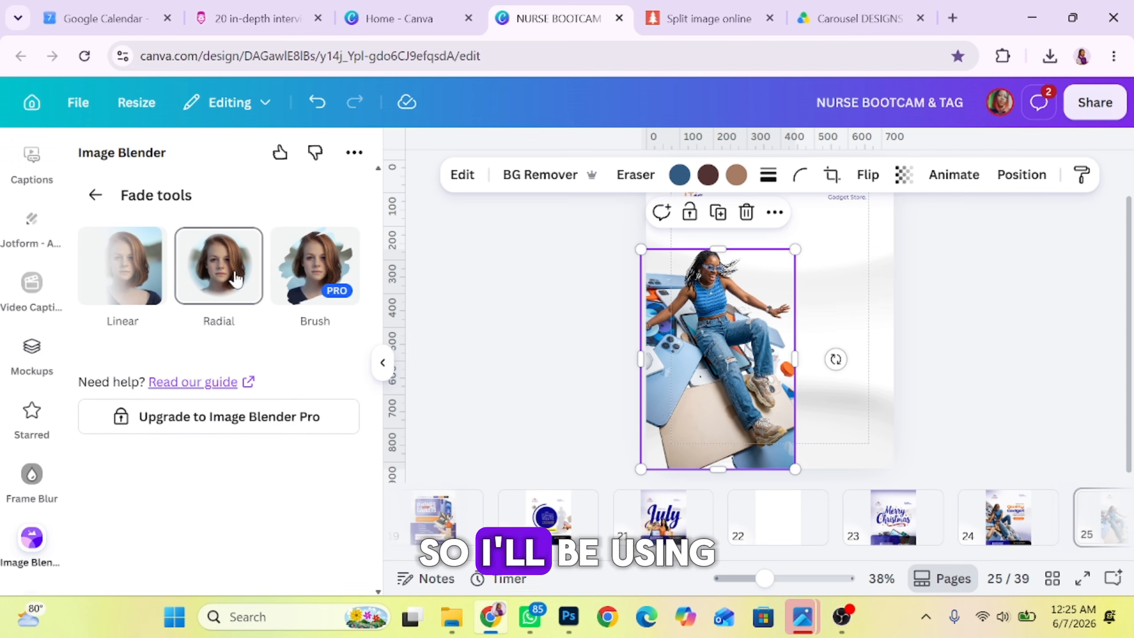
{"action": "left_click", "coordinate": [224, 284]}
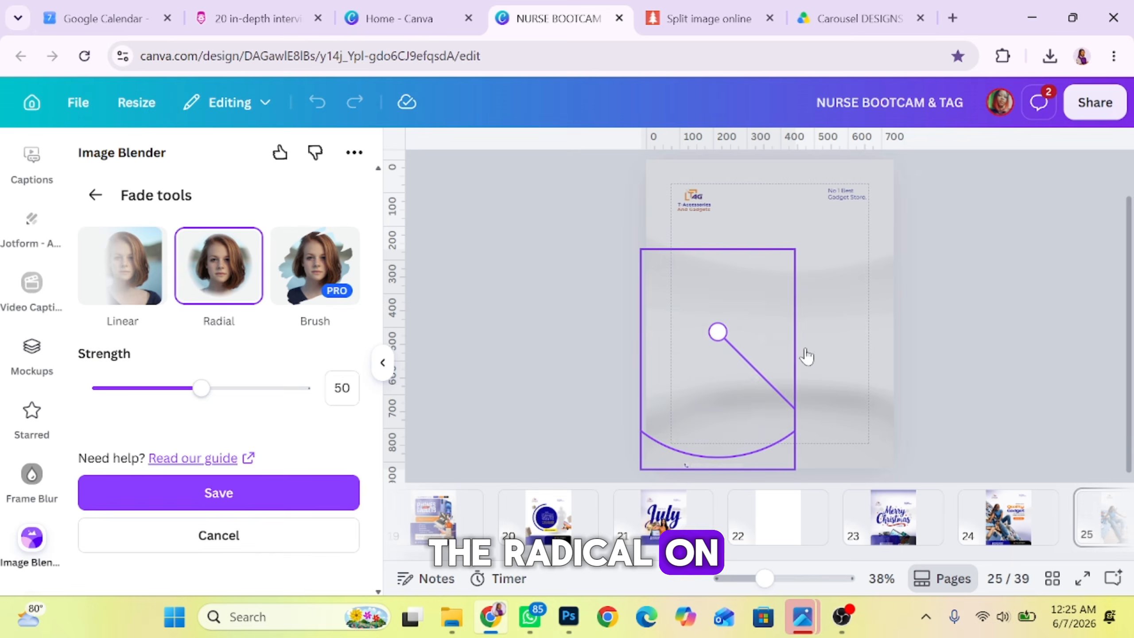
{"action": "left_click_drag", "start_coordinate": [717, 331], "coordinate": [745, 397]}
{"action": "left_click_drag", "start_coordinate": [706, 354], "coordinate": [702, 338]}
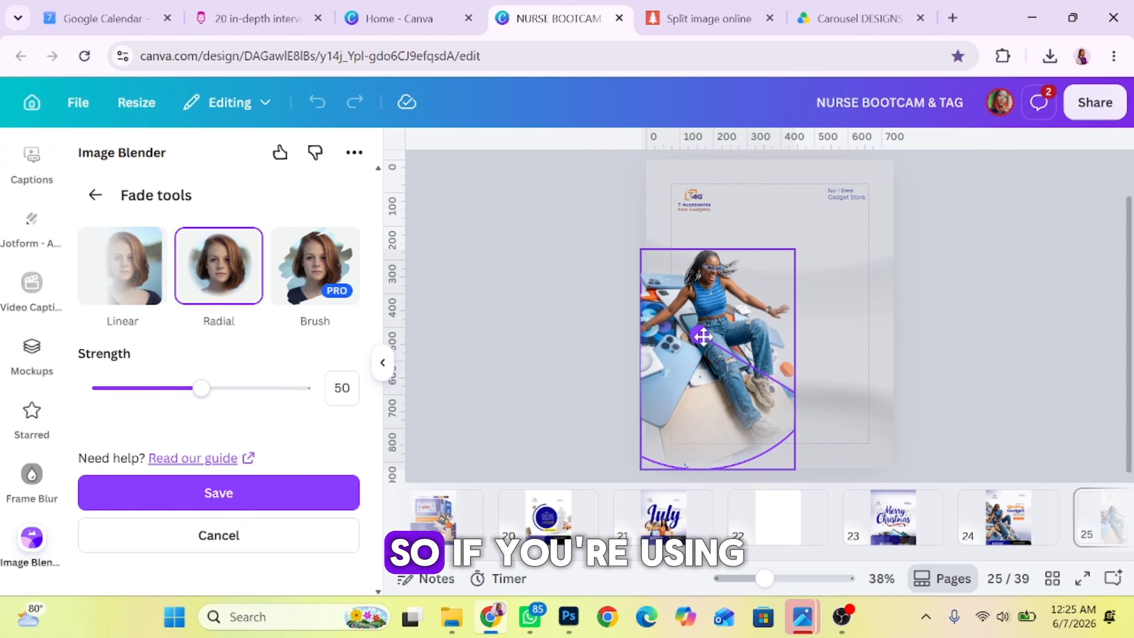
{"action": "left_click_drag", "start_coordinate": [699, 392], "coordinate": [697, 316]}
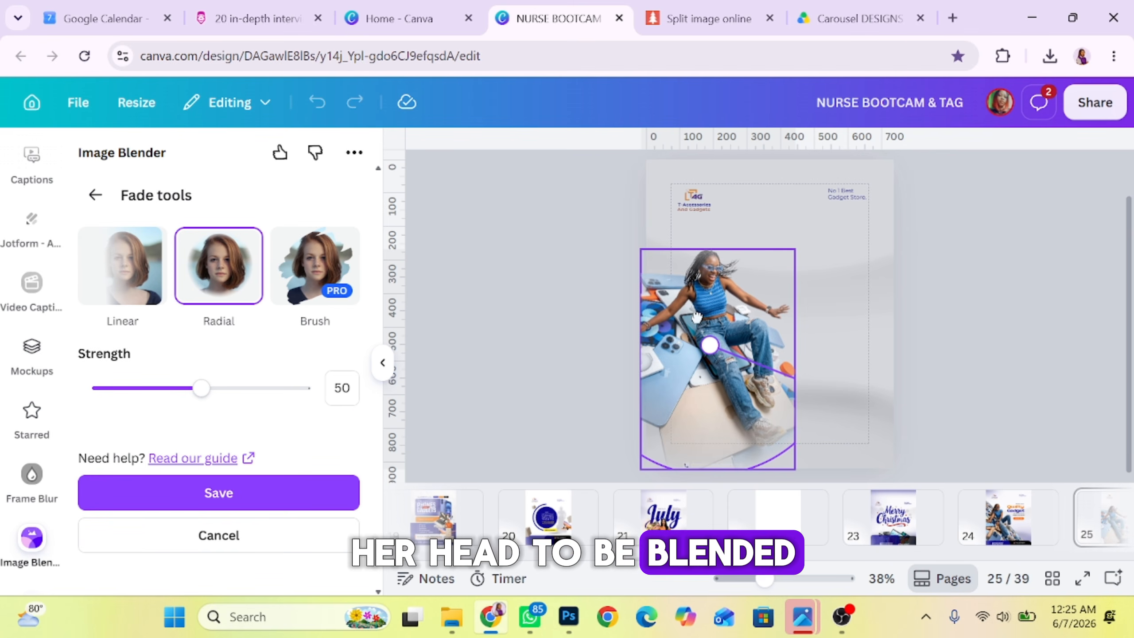
{"action": "left_click", "coordinate": [347, 499]}
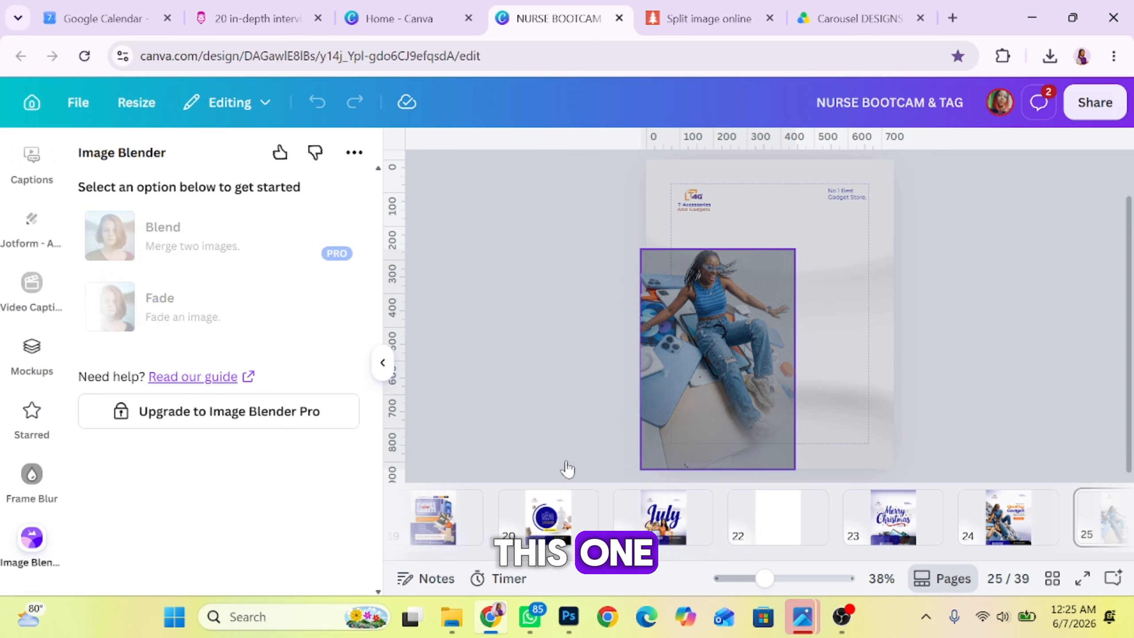
- Preview page 25 full screen to inspect the cut-out's fade, and compare it with the finished flyer on page 24
{"action": "left_click", "coordinate": [861, 379]}
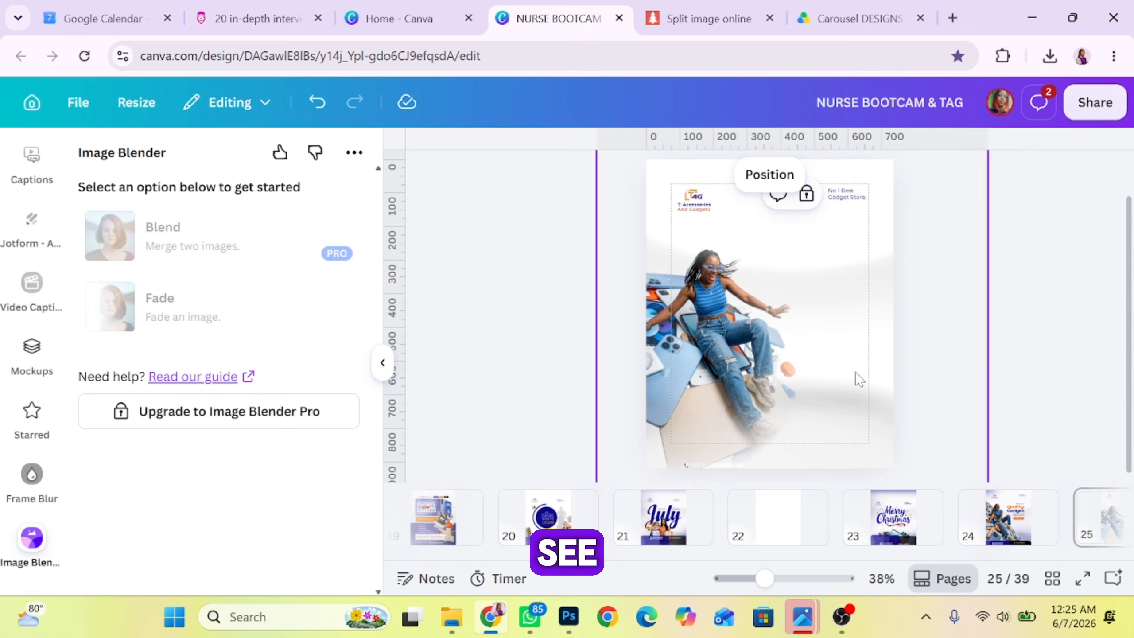
{"action": "left_click", "coordinate": [1083, 578]}
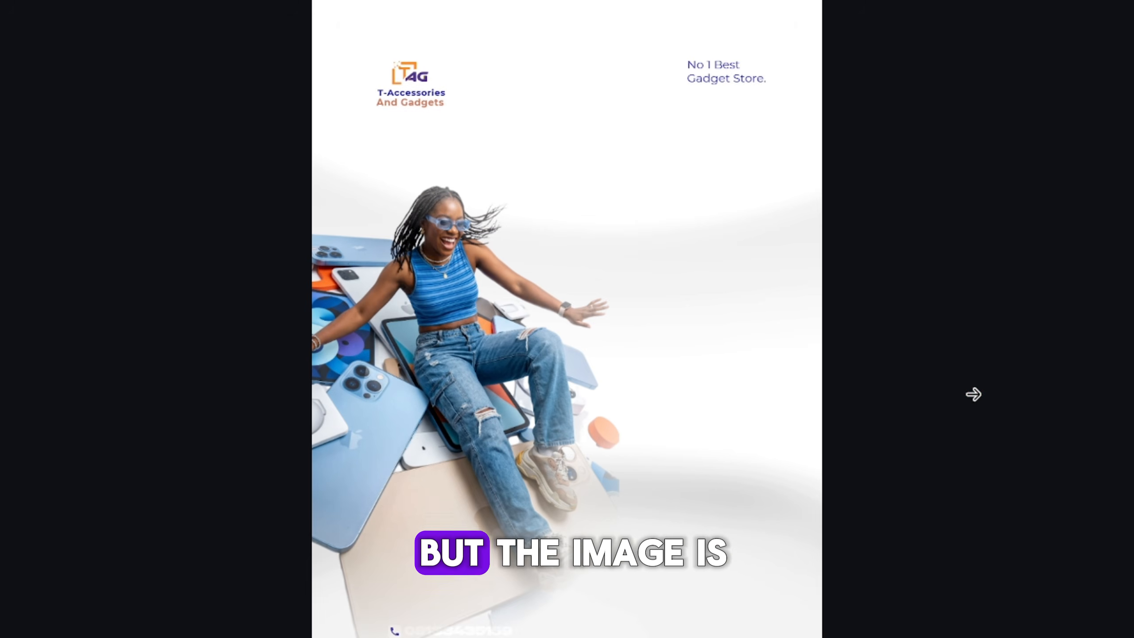
{"action": "key", "text": "Escape"}
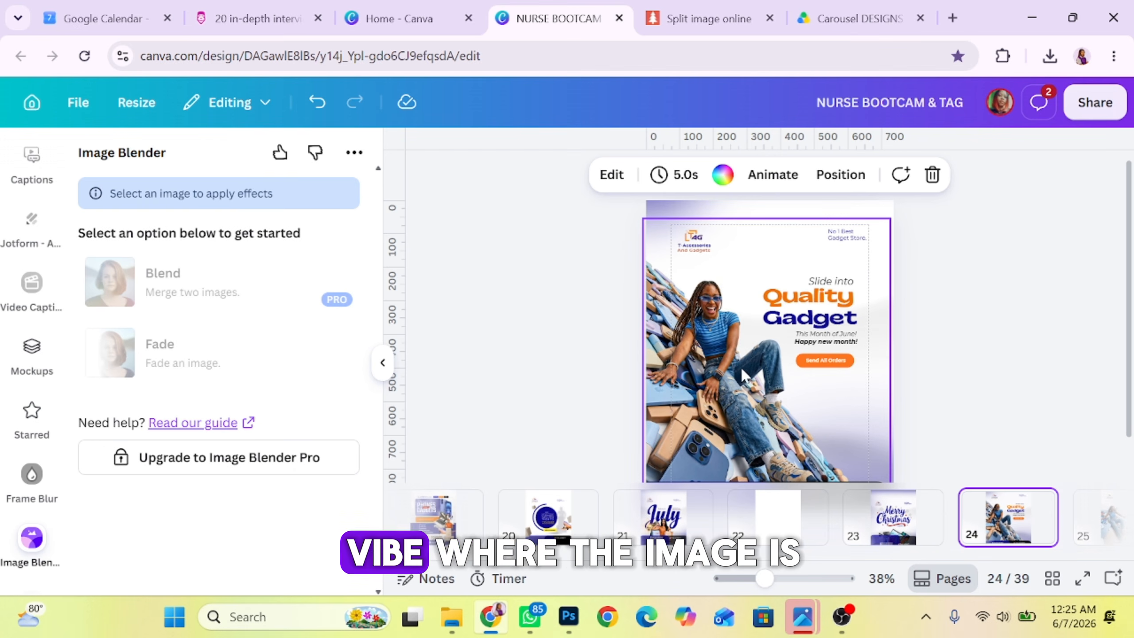
{"action": "mouse_move", "coordinate": [764, 579]}
{"action": "left_mouse_down"}
{"action": "mouse_move", "coordinate": [788, 578]}
{"action": "mouse_move", "coordinate": [760, 578]}
{"action": "left_mouse_up"}
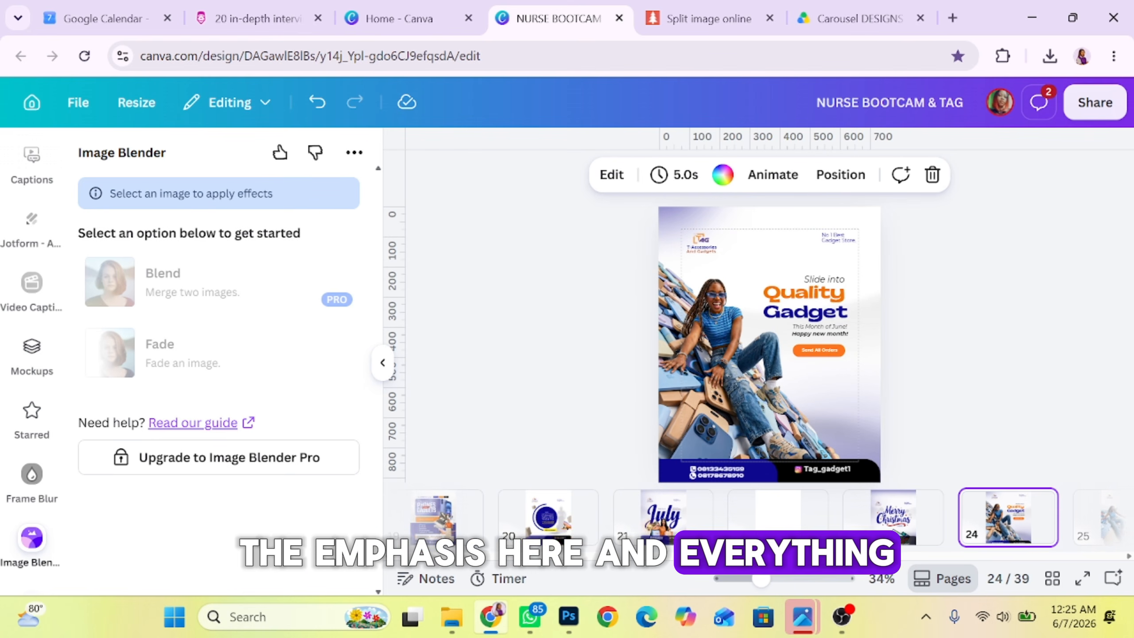
{"action": "scroll", "coordinate": [842, 518], "scroll_direction": "right", "scroll_amount": 5}
{"action": "left_click", "coordinate": [587, 519]}
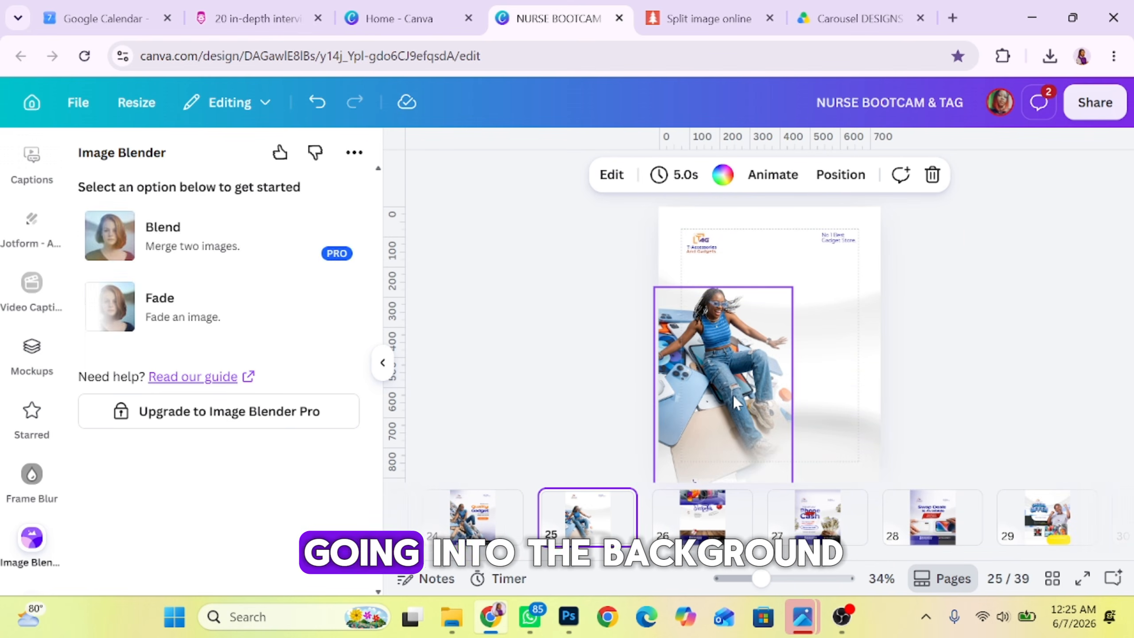
- Enlarge the woman cut-out slightly on page 25 and preview the page full screen to check how it blends
{"action": "left_click", "coordinate": [734, 395]}
{"action": "left_click", "coordinate": [889, 327]}
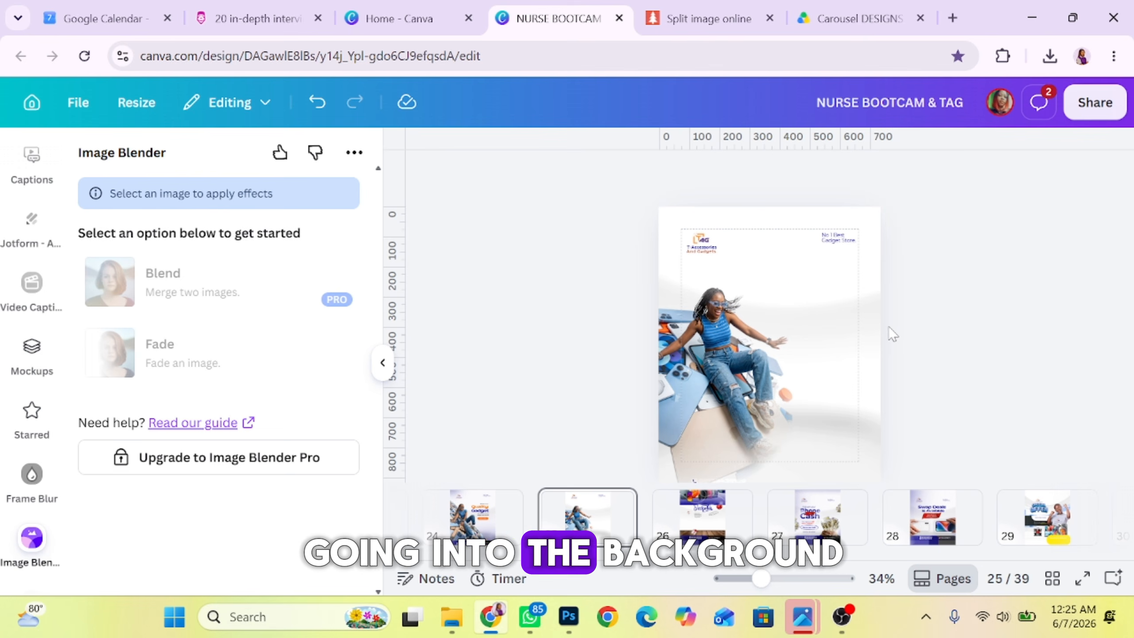
{"action": "left_click", "coordinate": [739, 373]}
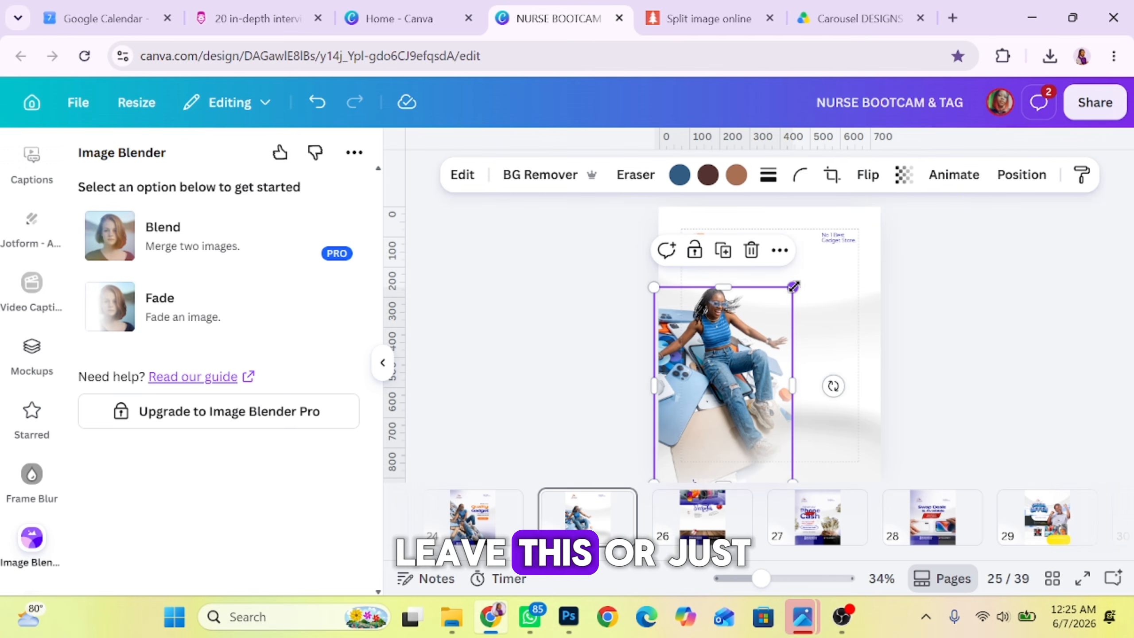
{"action": "left_click_drag", "start_coordinate": [794, 287], "coordinate": [809, 262]}
{"action": "left_click", "coordinate": [960, 425]}
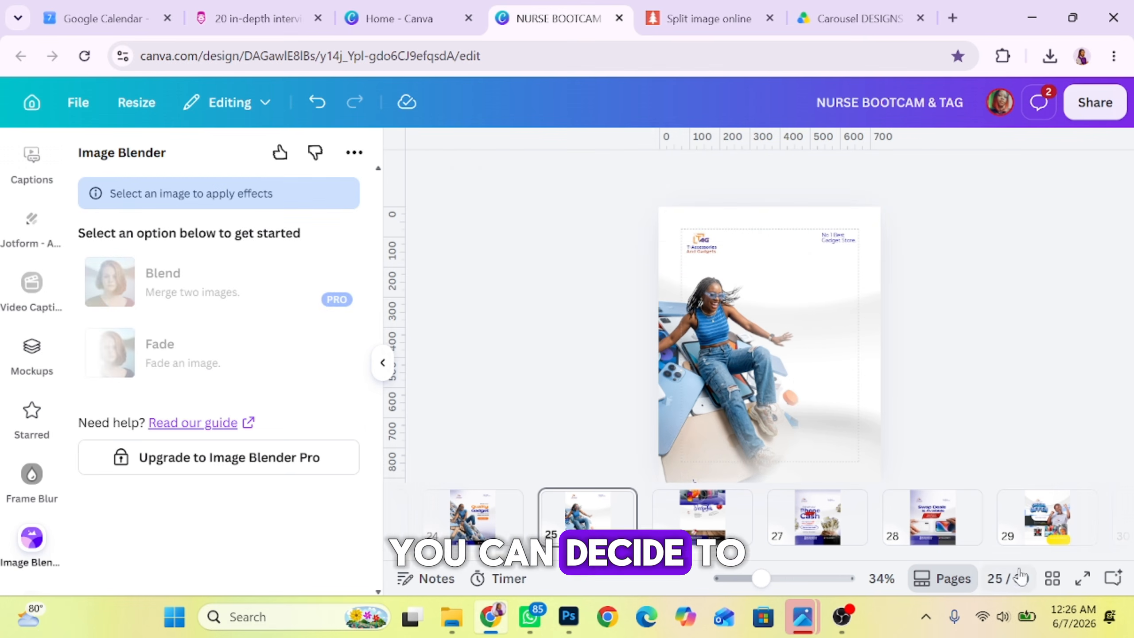
{"action": "left_click", "coordinate": [1082, 579]}
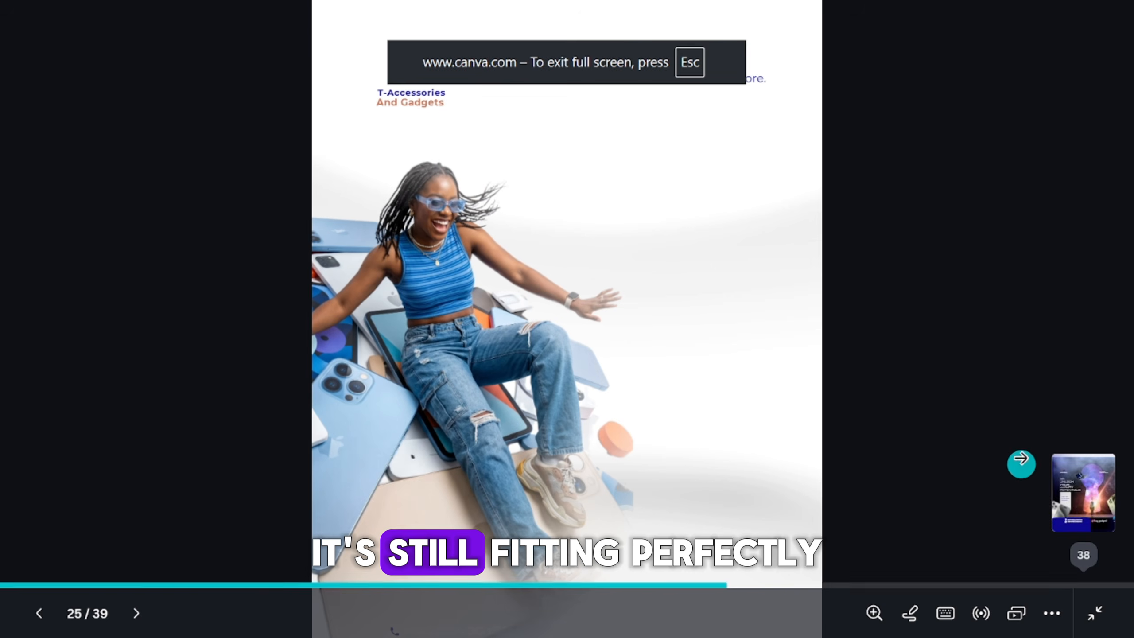
{"action": "key", "text": "Escape"}
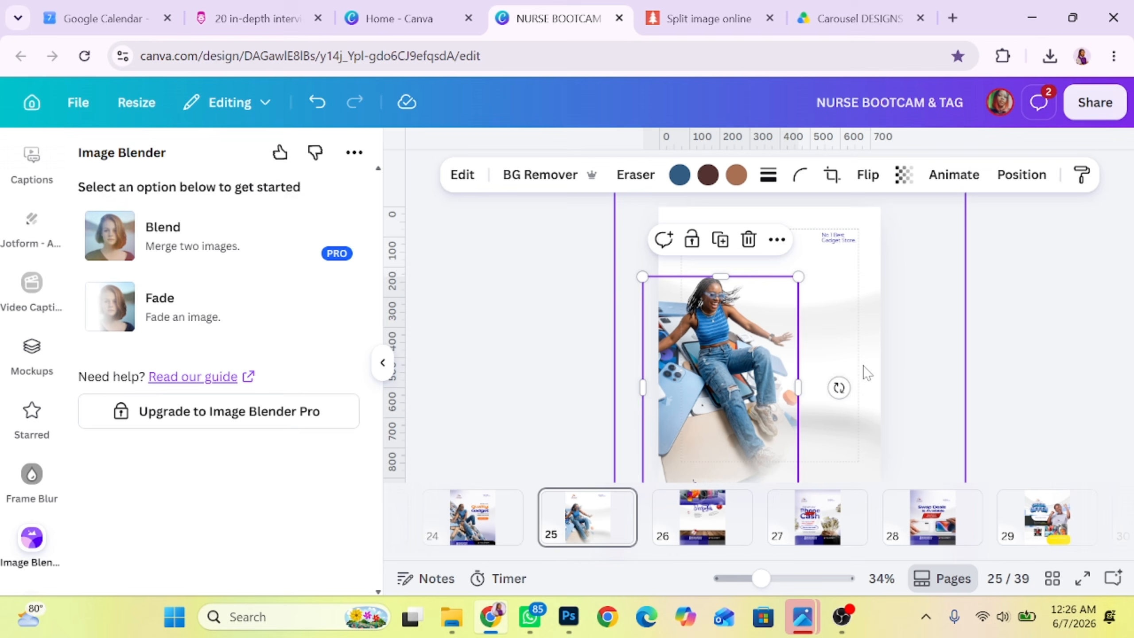
- Try a linear fade at strength 50 across the cut-out, running from its left side toward the lower right
{"action": "left_click", "coordinate": [197, 310]}
{"action": "left_click", "coordinate": [122, 265]}
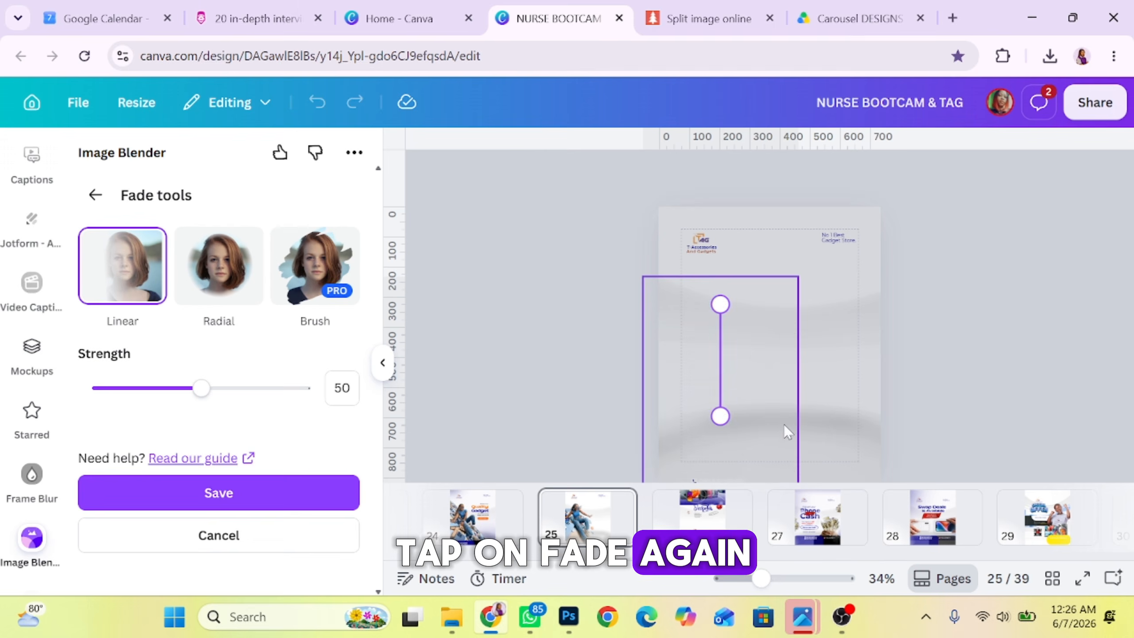
{"action": "left_click_drag", "start_coordinate": [719, 299], "coordinate": [659, 370]}
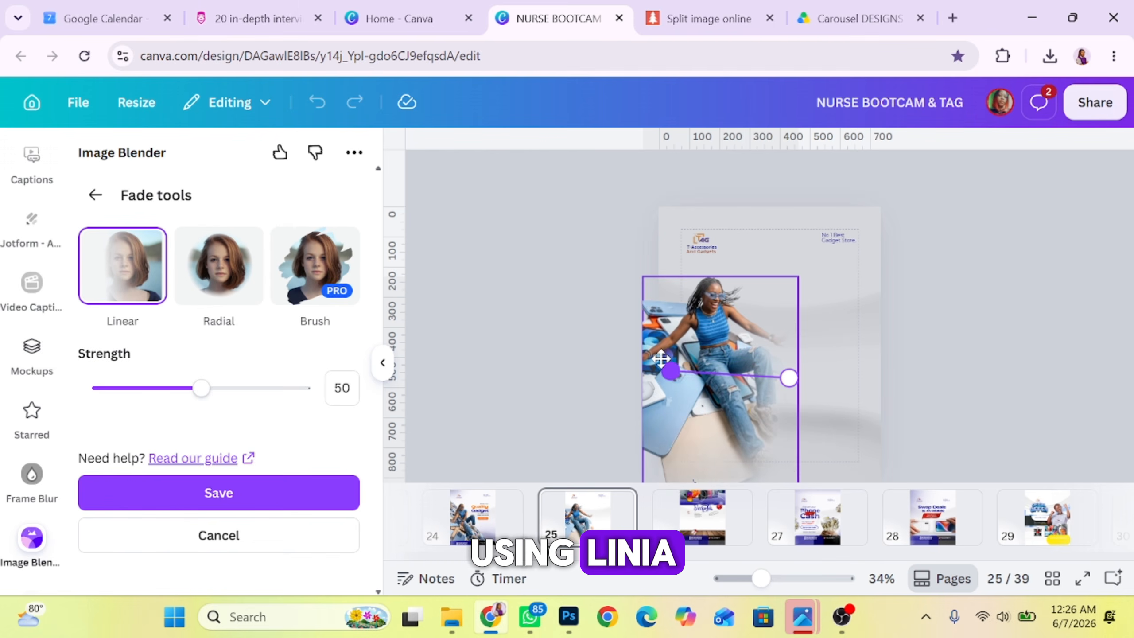
{"action": "left_click_drag", "start_coordinate": [789, 378], "coordinate": [863, 412]}
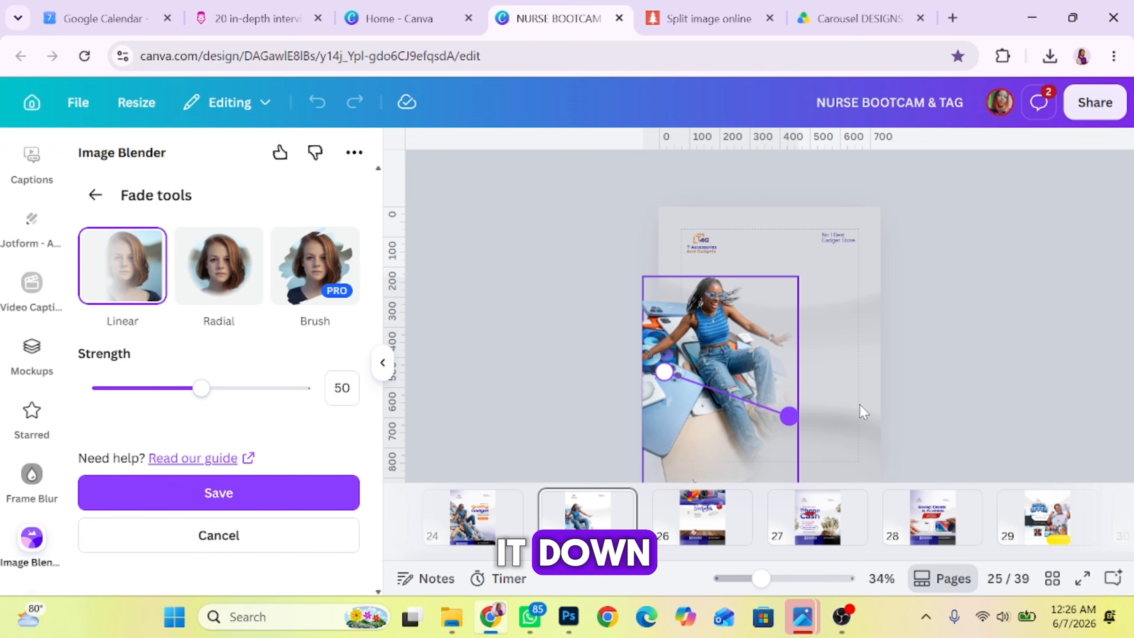
{"action": "left_click_drag", "start_coordinate": [664, 371], "coordinate": [2, 605]}
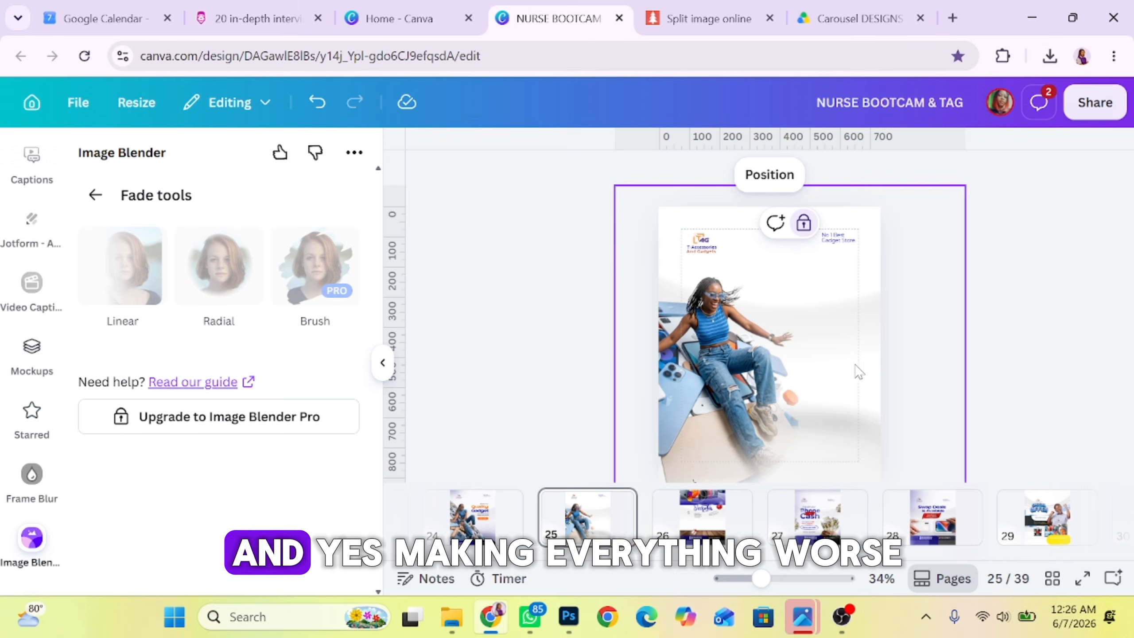
- Rotate the cut-out slightly counter-clockwise and preview page 25 full screen to check the blend
{"action": "left_click", "coordinate": [754, 362]}
{"action": "left_click", "coordinate": [383, 363]}
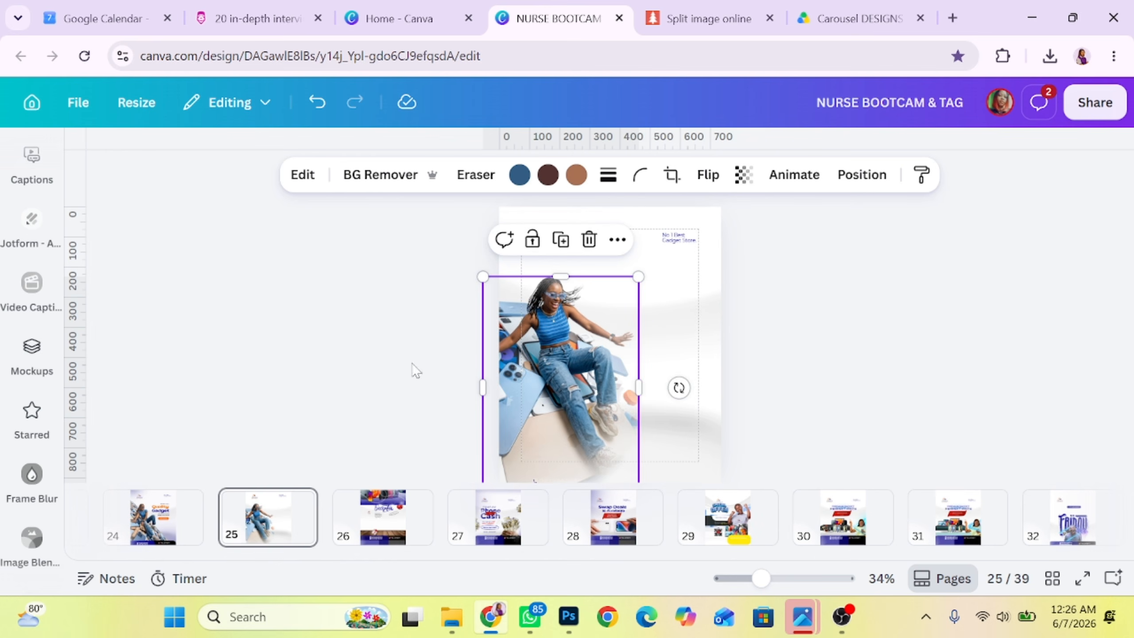
{"action": "left_click_drag", "start_coordinate": [683, 382], "coordinate": [689, 385]}
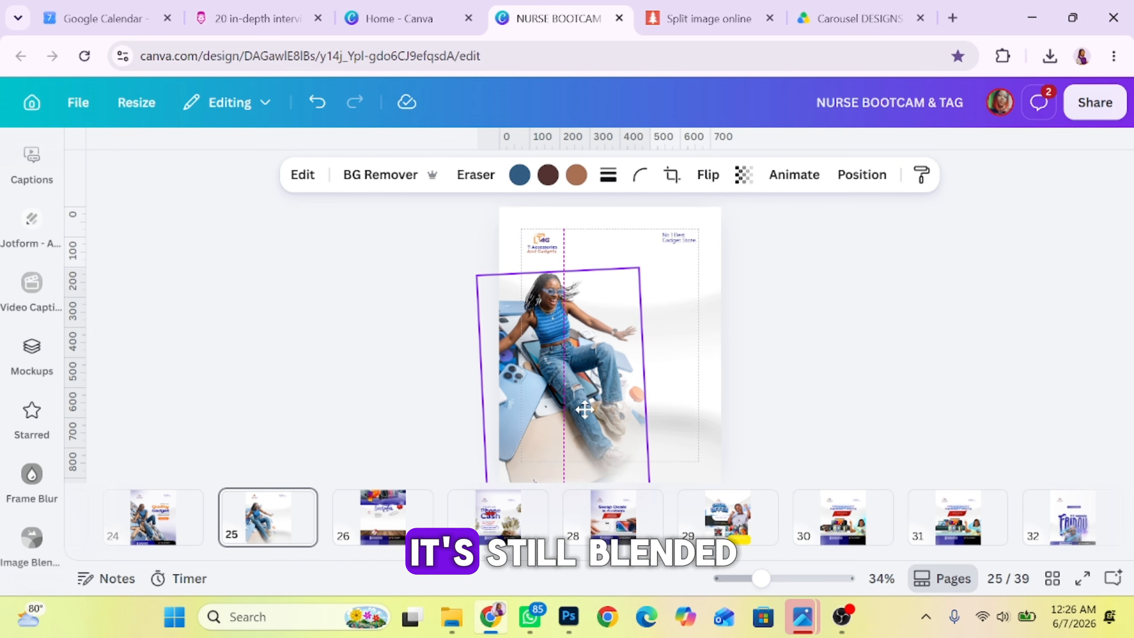
{"action": "left_click", "coordinate": [1082, 579]}
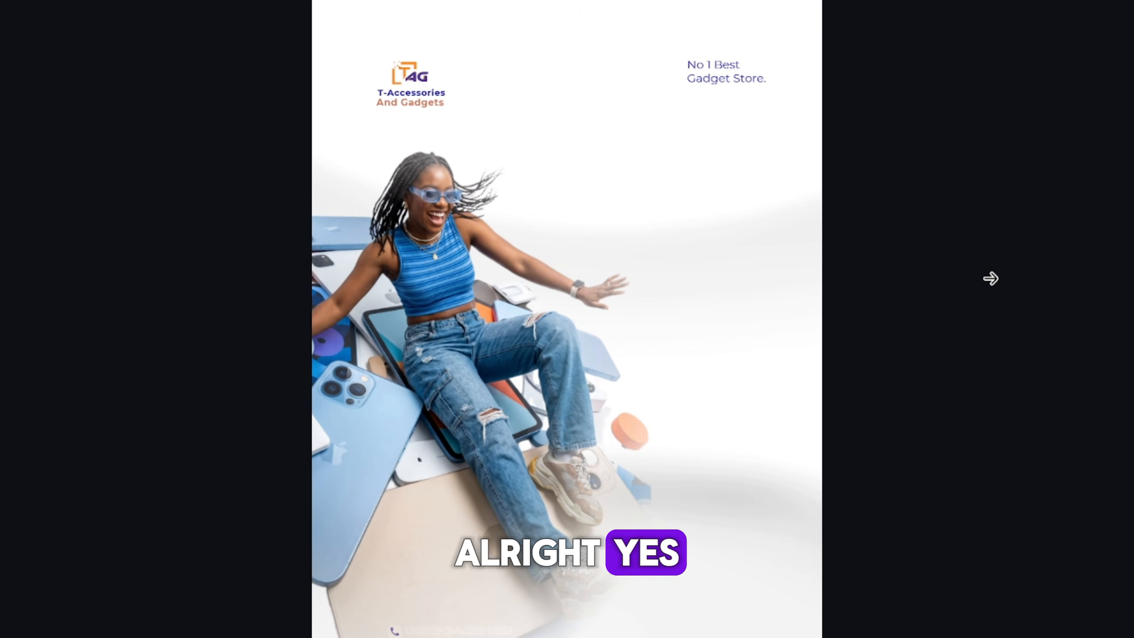
{"action": "key", "text": "Escape"}
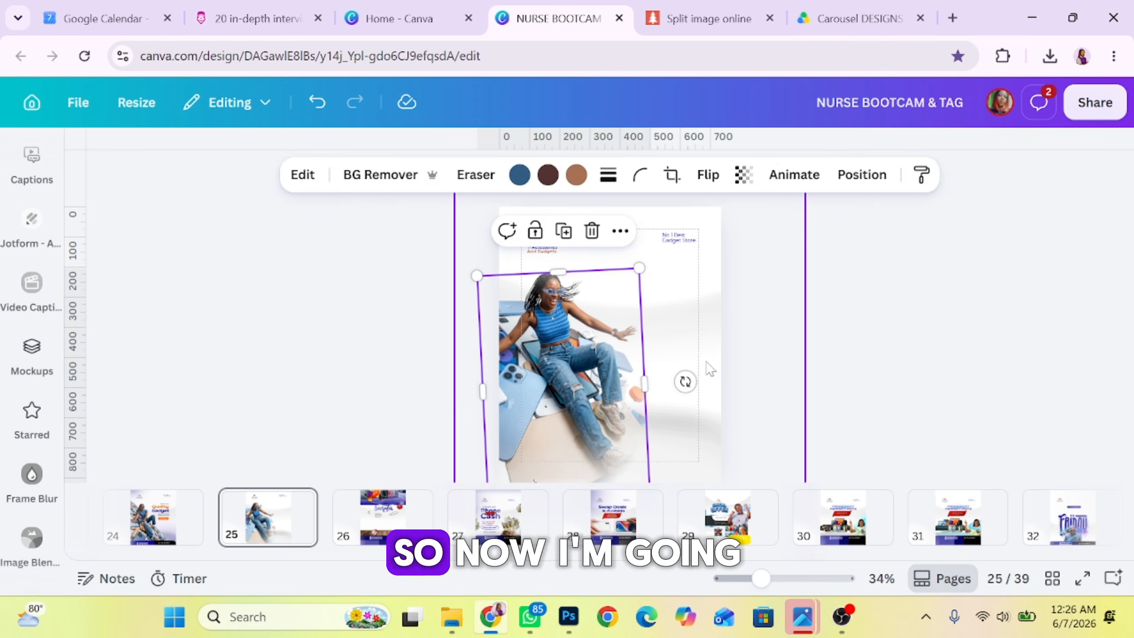
{"action": "left_click", "coordinate": [708, 367]}
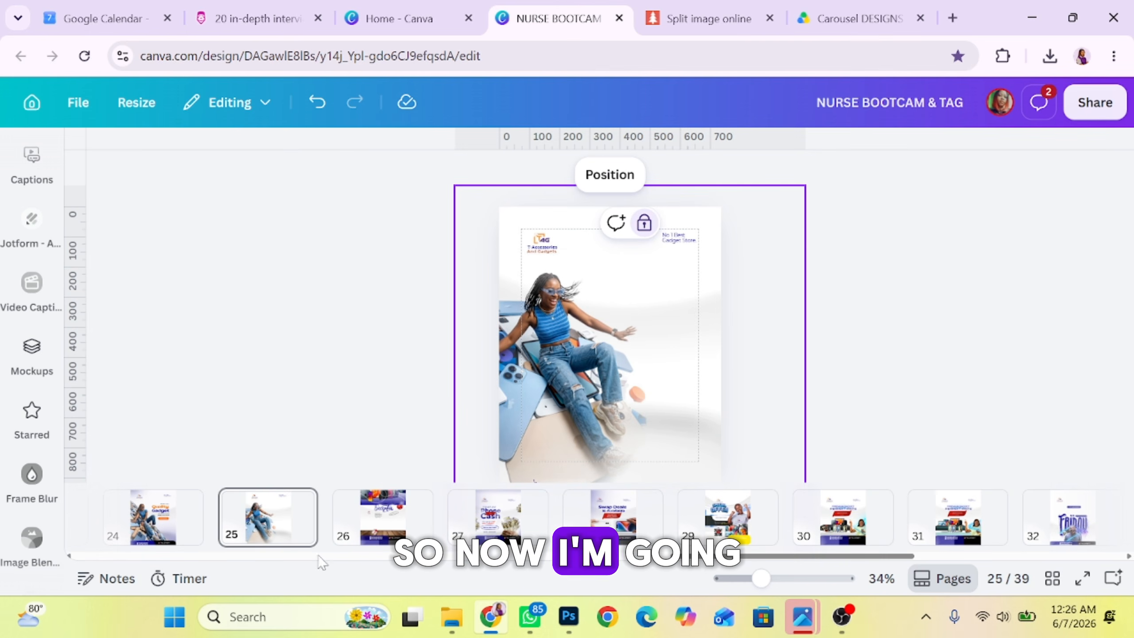
- Look at the finished flyer on page 24, and add a default heading to page 25
{"action": "scroll", "coordinate": [156, 393], "scroll_direction": "up", "scroll_amount": 3}
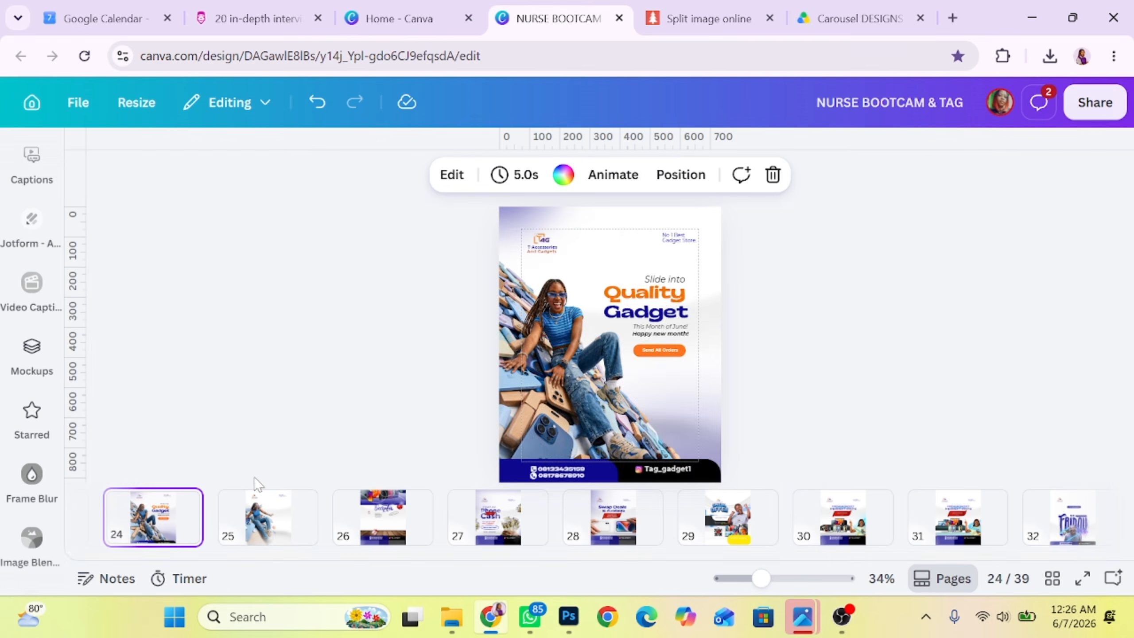
{"action": "left_click", "coordinate": [253, 522]}
{"action": "left_click", "coordinate": [36, 309]}
{"action": "left_click", "coordinate": [36, 312]}
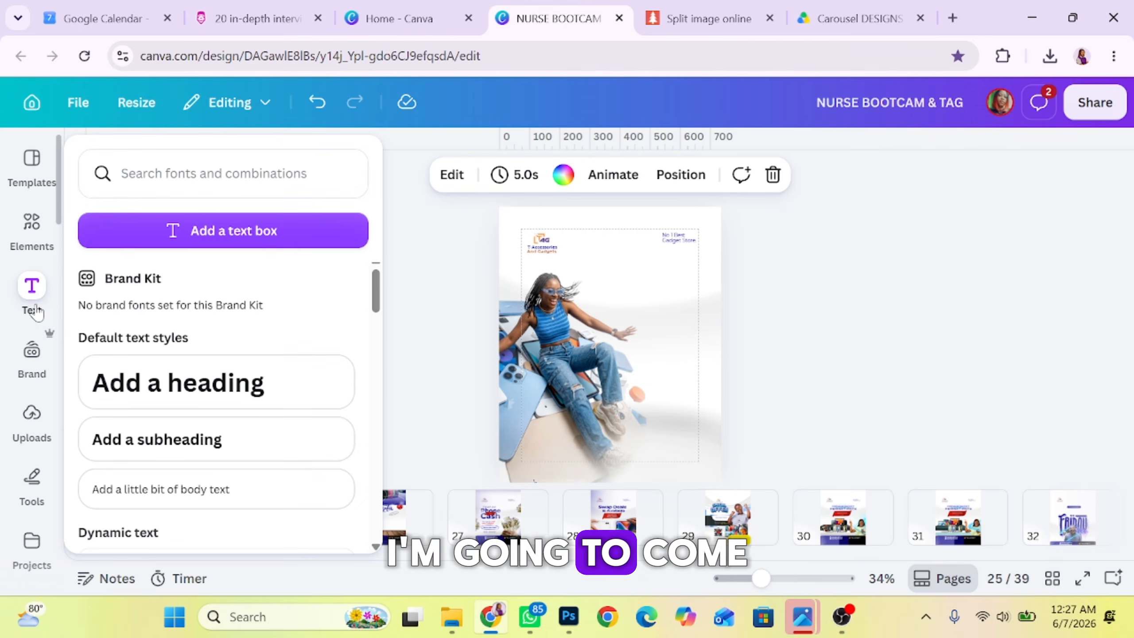
{"action": "left_click", "coordinate": [167, 378]}
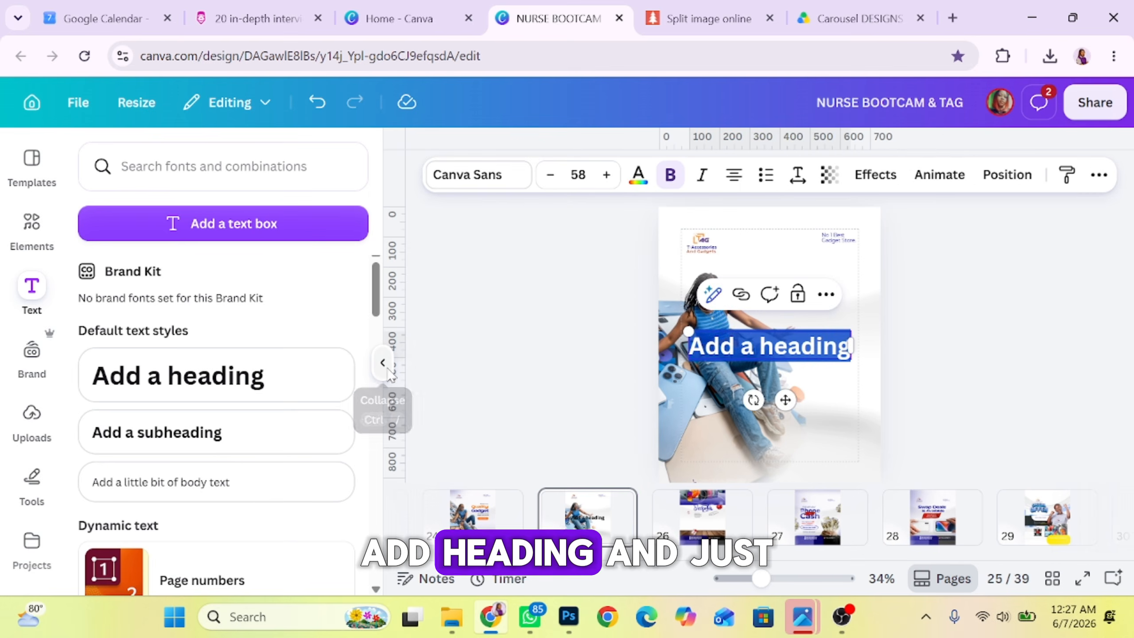
{"action": "left_click", "coordinate": [381, 393]}
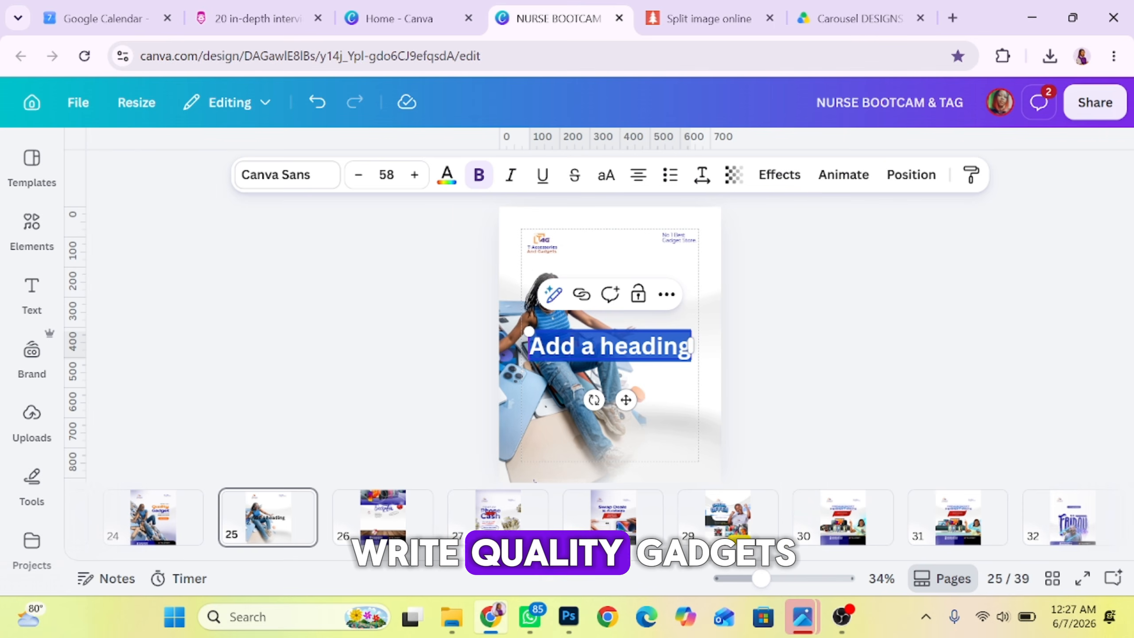
- Set the new heading's text colour to the brand's orange
{"action": "left_click", "coordinate": [686, 357]}
{"action": "left_click", "coordinate": [612, 346]}
{"action": "left_click", "coordinate": [446, 174]}
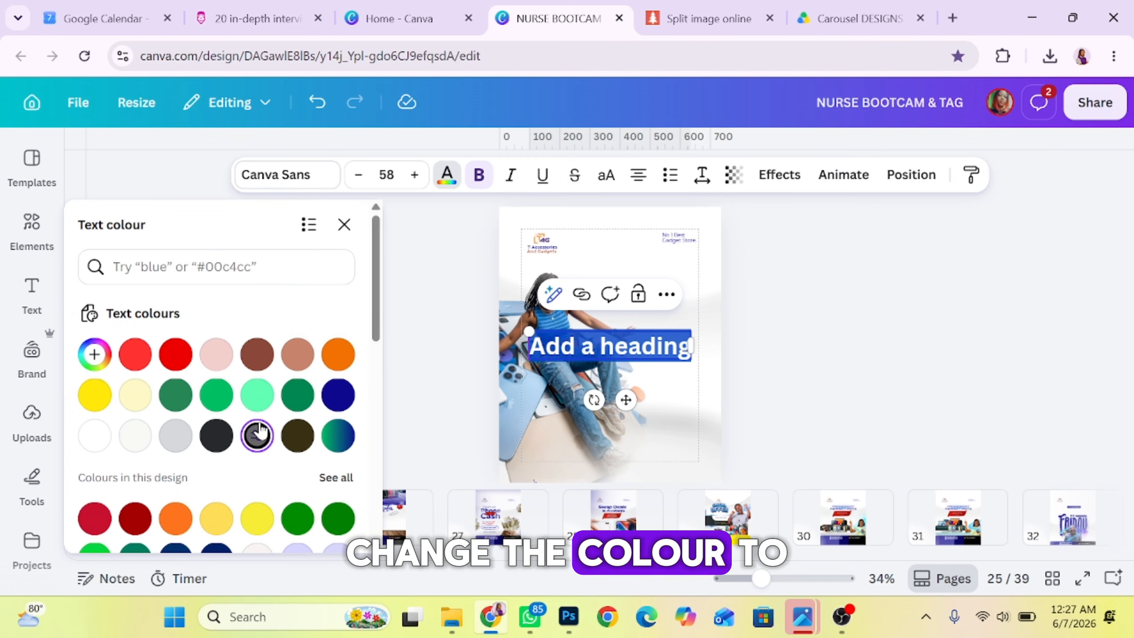
{"action": "left_click", "coordinate": [338, 354]}
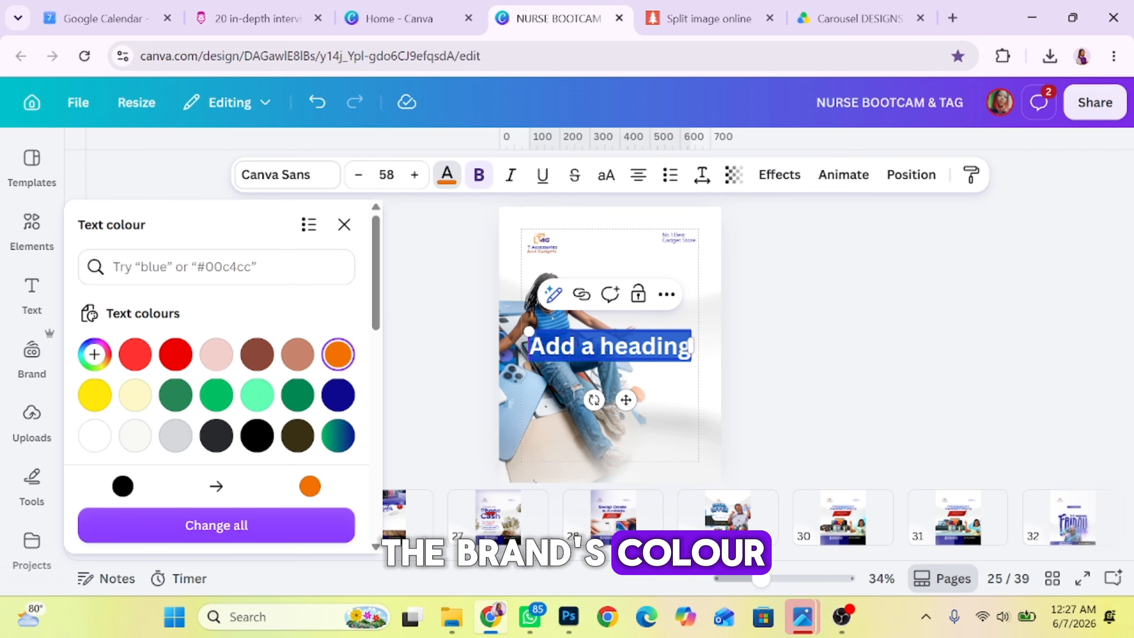
- Replace the heading text with "Quality Gadget" on two lines beside the woman's head and tighten its line spacing to about 0.92
{"action": "left_click", "coordinate": [689, 349]}
{"action": "key", "text": "BackSpace"}
{"action": "key", "text": "BackSpace"}
{"action": "key", "text": "BackSpace"}
{"action": "key", "text": "BackSpace"}
{"action": "key", "text": "BackSpace"}
{"action": "key", "text": "BackSpace"}
{"action": "key", "text": "BackSpace"}
{"action": "key", "text": "BackSpace"}
{"action": "key", "text": "BackSpace"}
{"action": "key", "text": "BackSpace"}
{"action": "key", "text": "BackSpace"}
{"action": "key", "text": "BackSpace"}
{"action": "key", "text": "BackSpace"}
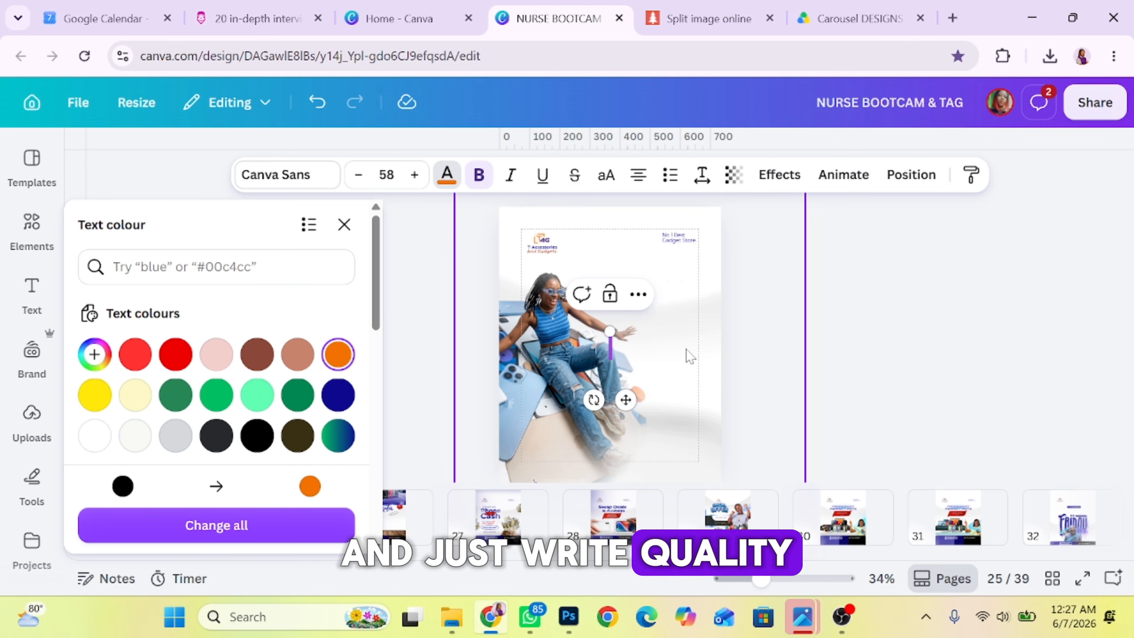
{"action": "type", "text": "Quality Gad"}
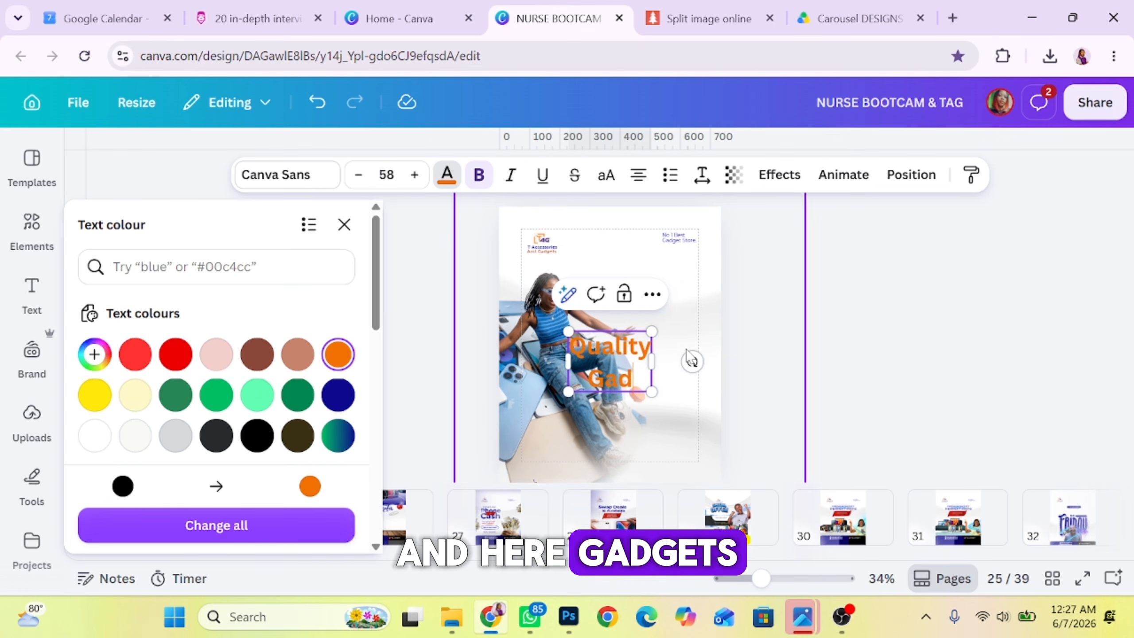
{"action": "type", "text": "get"}
{"action": "key", "text": "Escape"}
{"action": "left_click", "coordinate": [702, 174]}
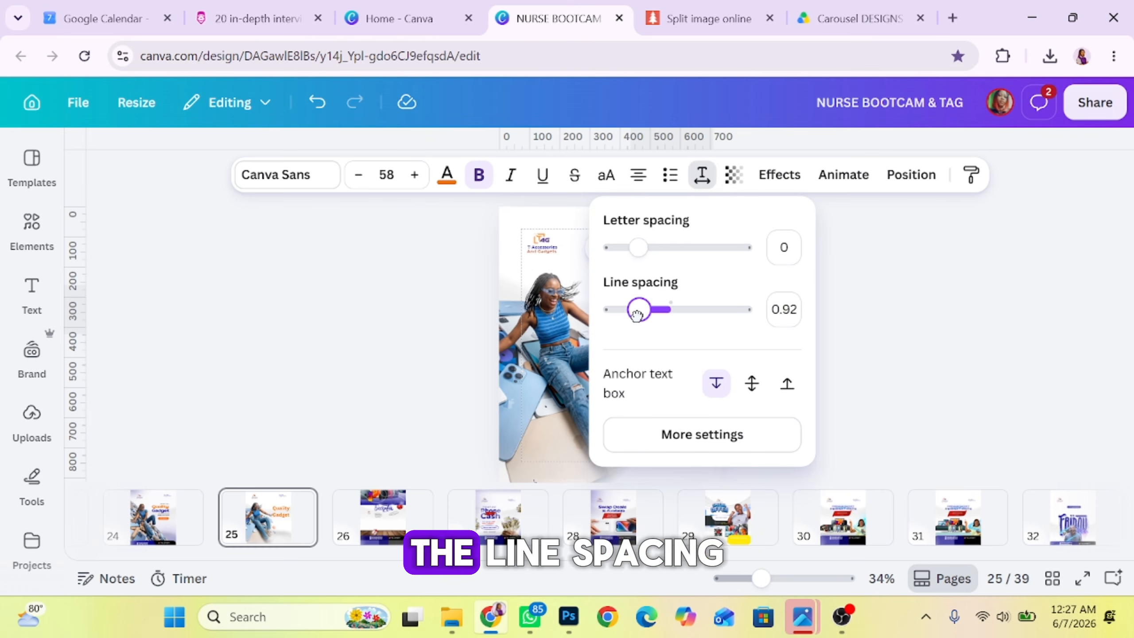
{"action": "left_click", "coordinate": [855, 335]}
- Recolour only the word "Gadget" in the heading to black
{"action": "key", "text": "shift+Left"}
{"action": "key", "text": "shift+Left"}
{"action": "key", "text": "shift+Left"}
{"action": "key", "text": "shift+Left"}
{"action": "key", "text": "shift+Left"}
{"action": "key", "text": "shift+Left"}
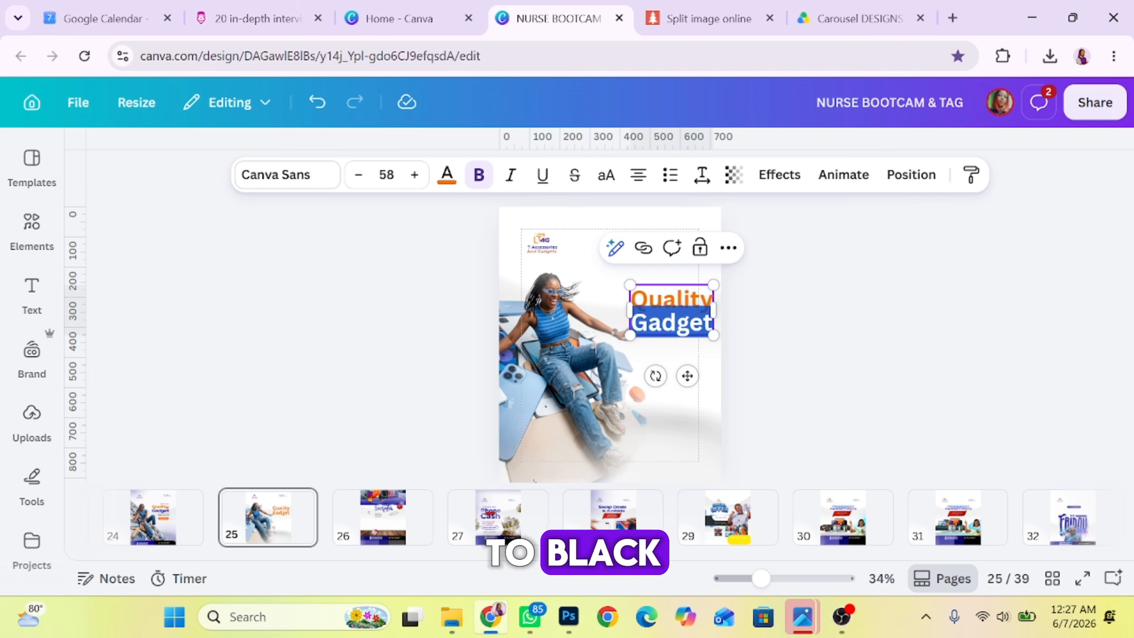
{"action": "left_click_drag", "start_coordinate": [760, 578], "coordinate": [776, 578]}
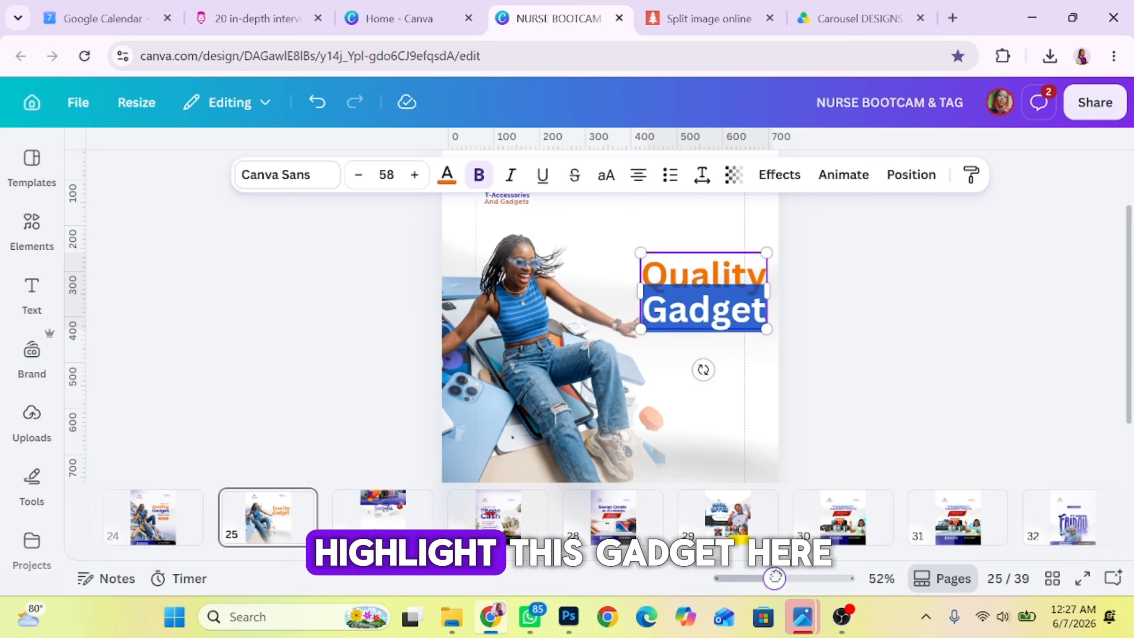
{"action": "left_click", "coordinate": [447, 176]}
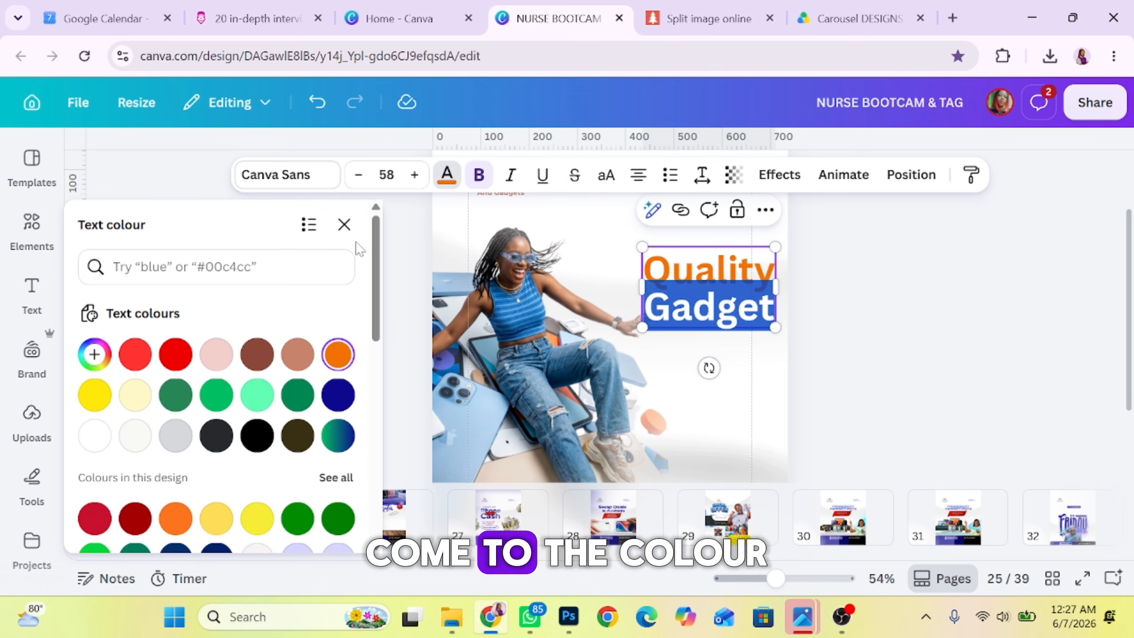
{"action": "left_click", "coordinate": [257, 435]}
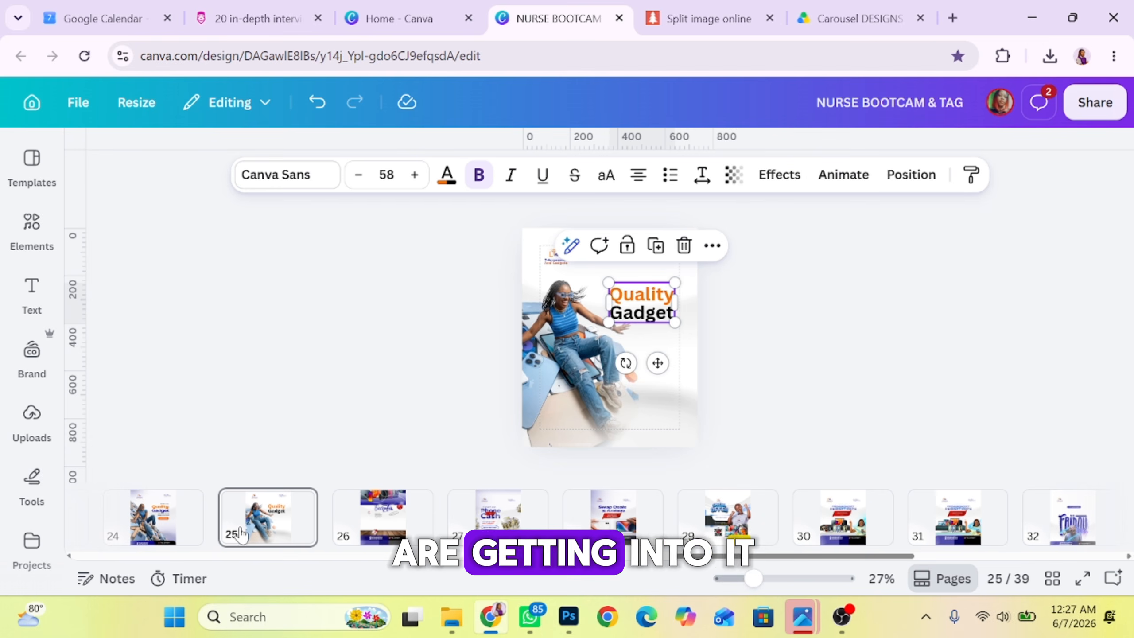
- Check which font the "Quality Gadget" heading on page 24 uses, and return to the heading on page 25
{"action": "left_click", "coordinate": [152, 539]}
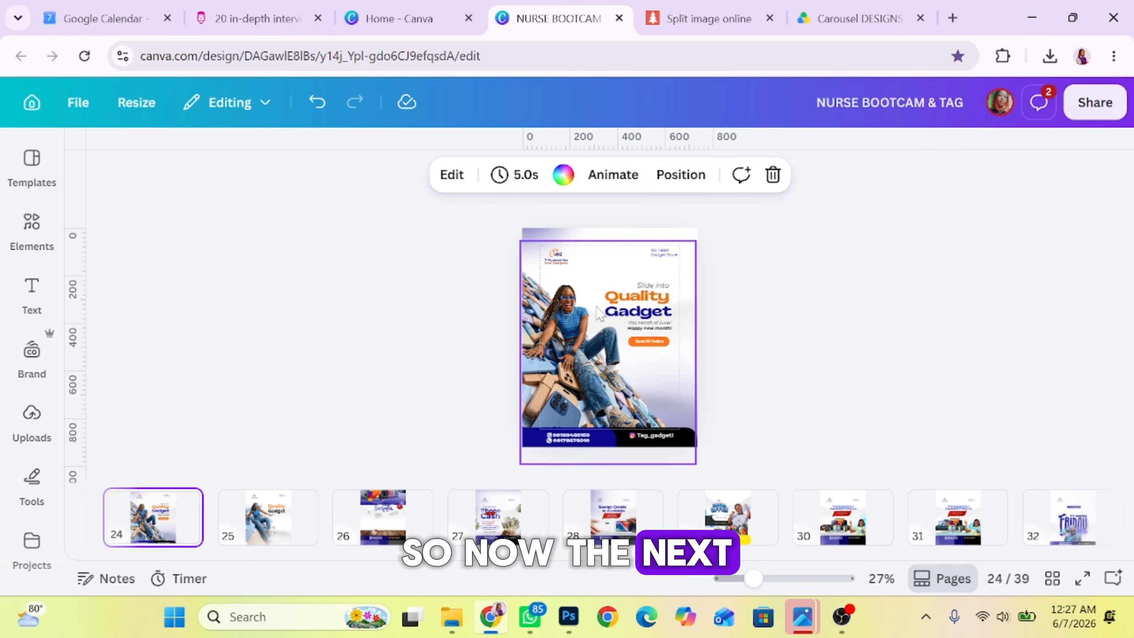
{"action": "left_click", "coordinate": [624, 304]}
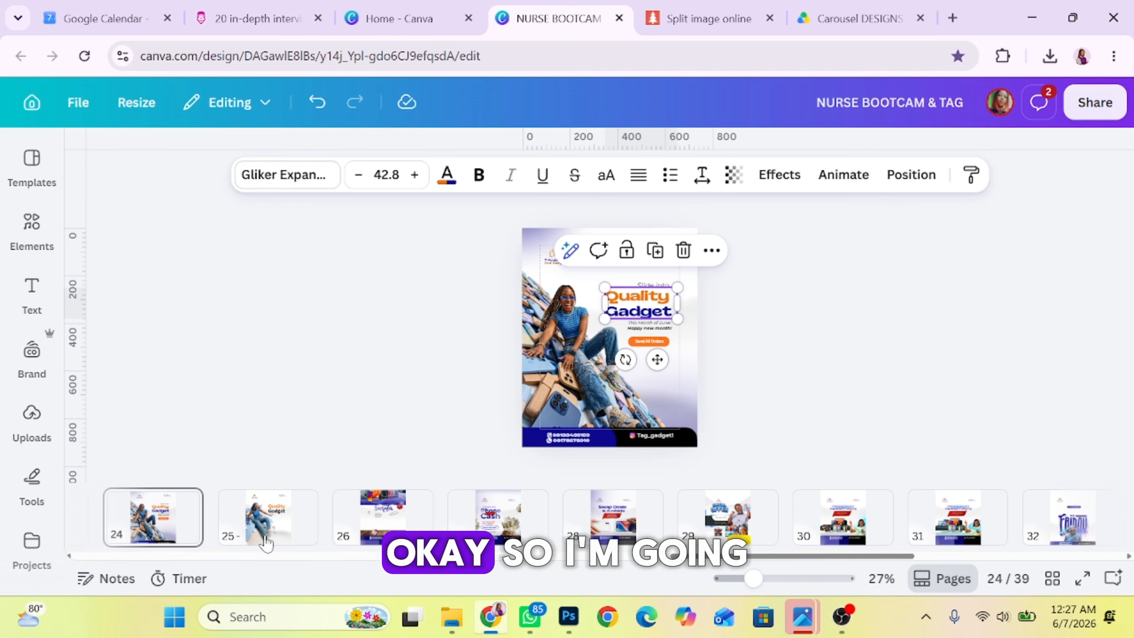
{"action": "scroll", "coordinate": [484, 418], "scroll_direction": "down", "scroll_amount": 2}
{"action": "left_click", "coordinate": [675, 308]}
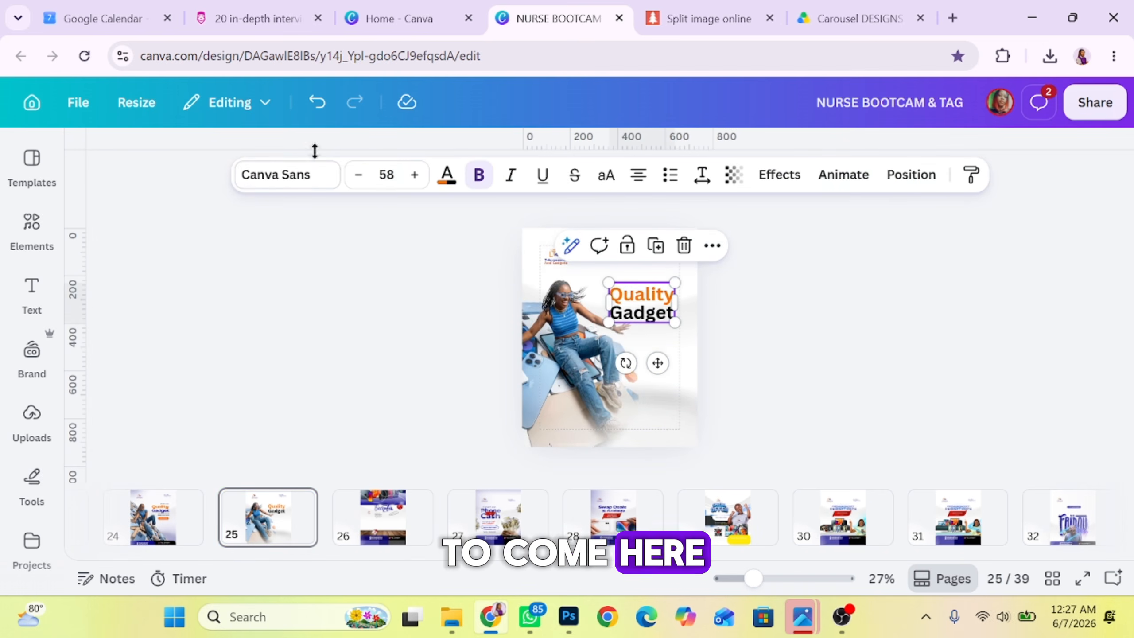
- Set the page 25 heading's font to Gliker Expanded without bold and scale the heading down to size 44.5
{"action": "left_click", "coordinate": [277, 179]}
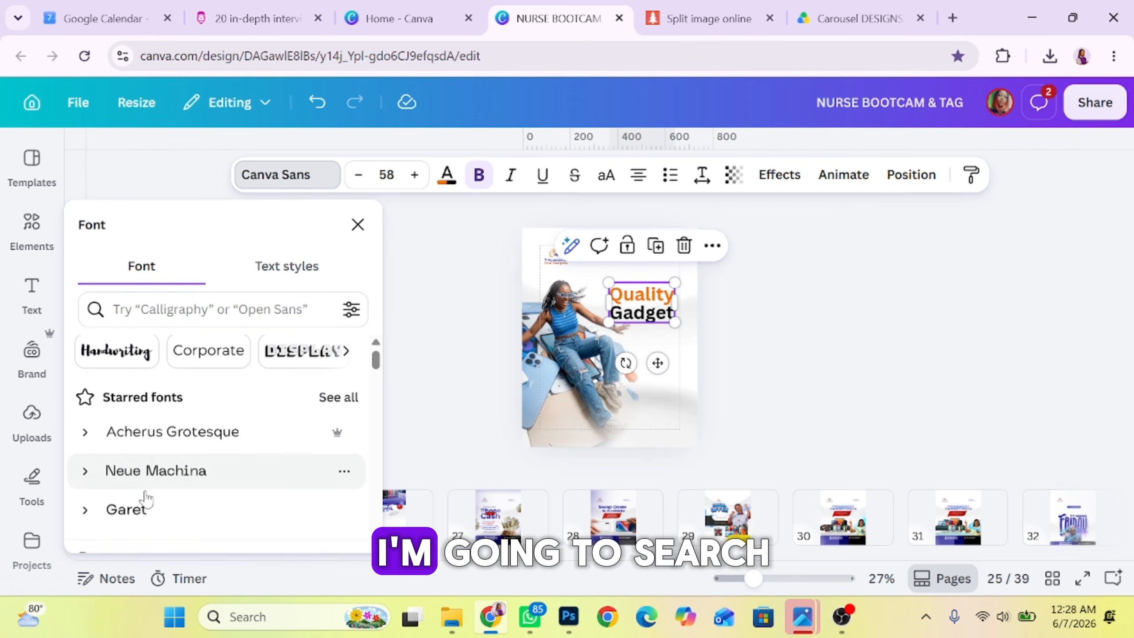
{"action": "scroll", "coordinate": [148, 498], "scroll_direction": "down", "scroll_amount": 4}
{"action": "scroll", "coordinate": [152, 496], "scroll_direction": "up", "scroll_amount": 2}
{"action": "scroll", "coordinate": [152, 495], "scroll_direction": "down", "scroll_amount": 4}
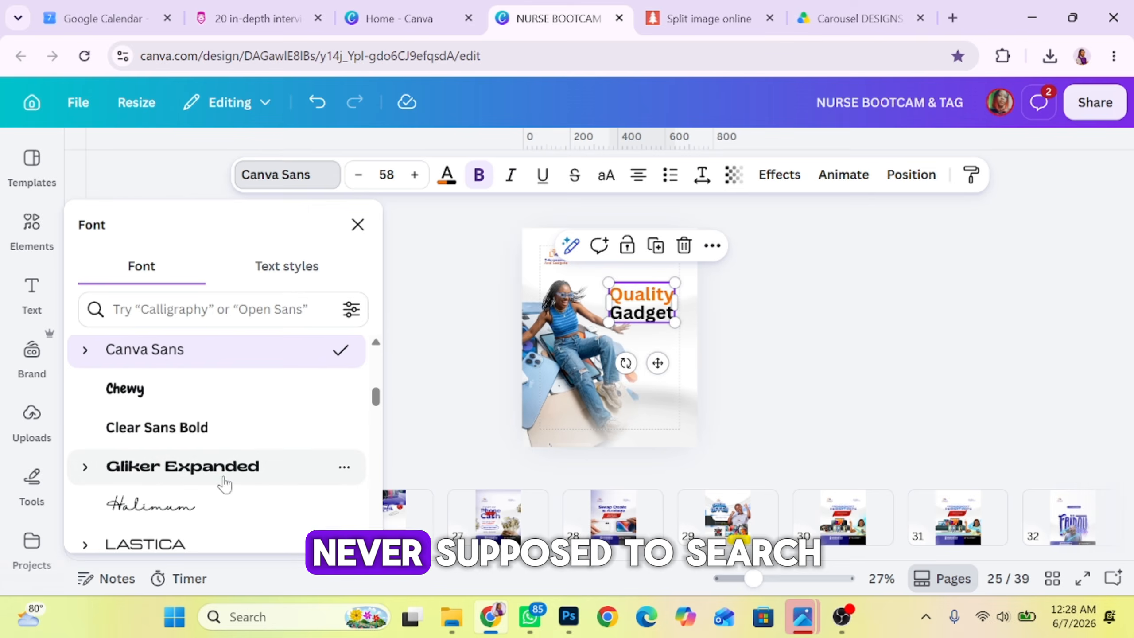
{"action": "left_click", "coordinate": [253, 470]}
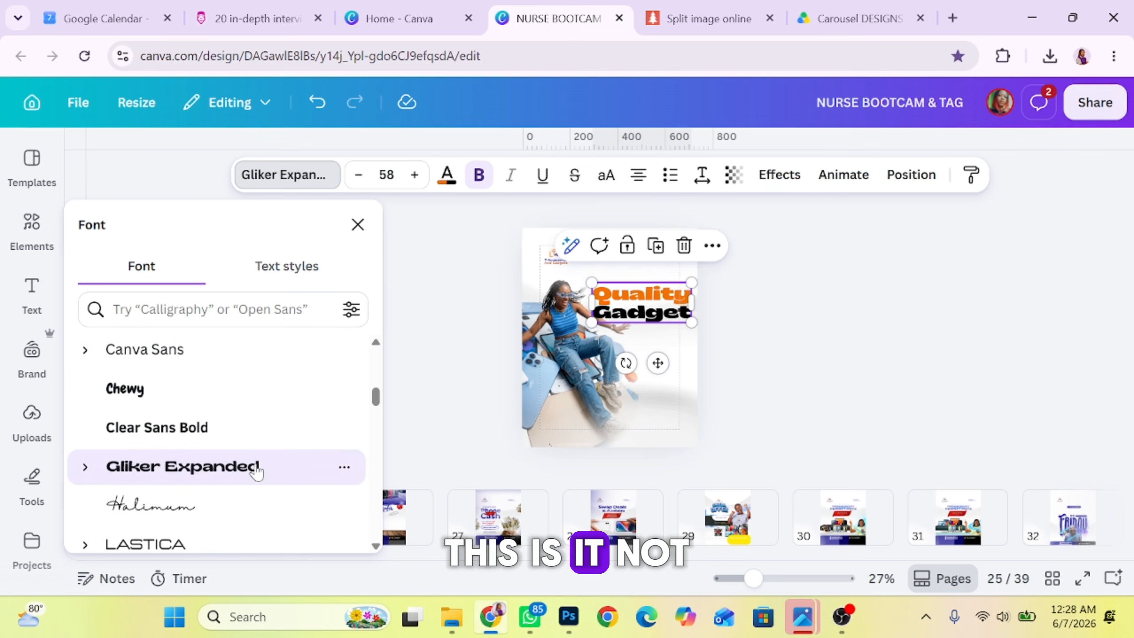
{"action": "left_click", "coordinate": [477, 176]}
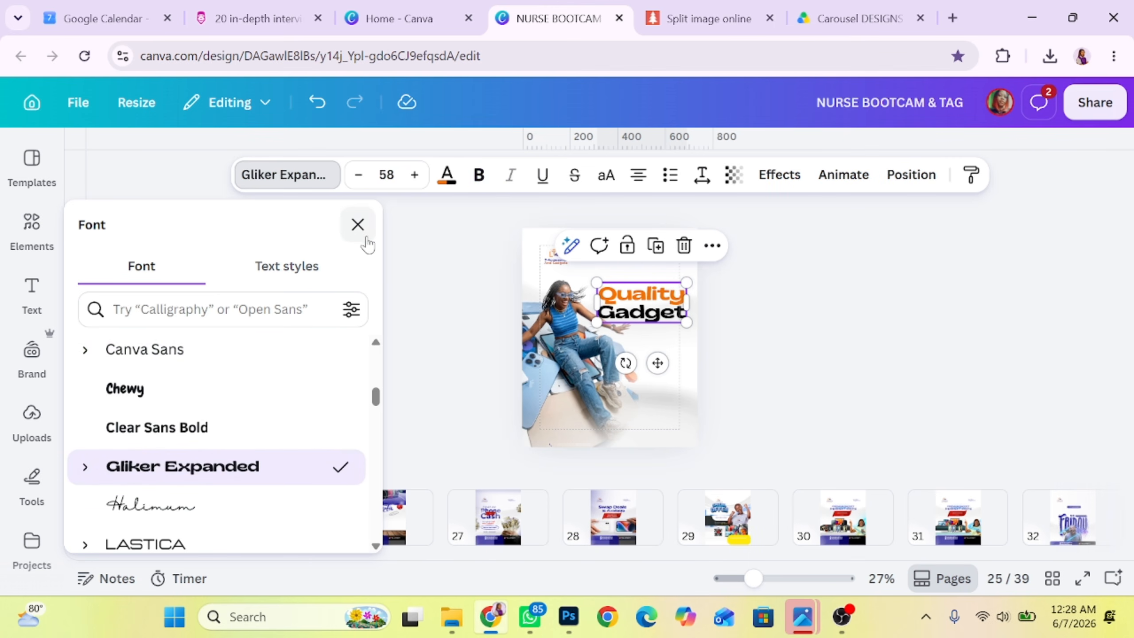
{"action": "left_click", "coordinate": [358, 225]}
{"action": "left_click_drag", "start_coordinate": [676, 318], "coordinate": [665, 313]}
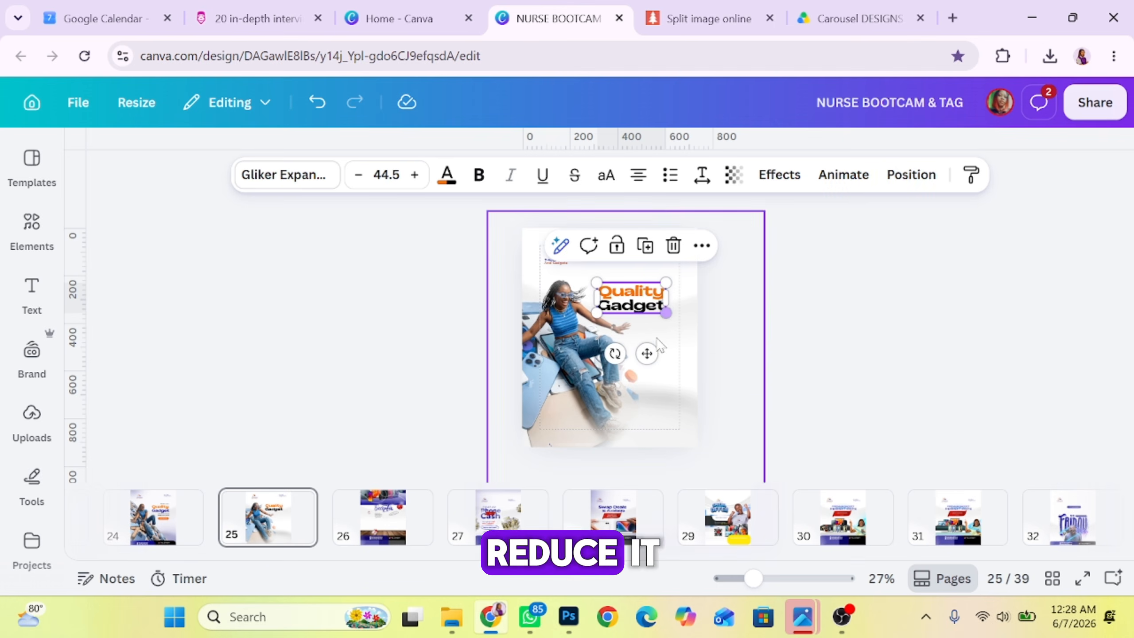
- Recolour only the word "Gadget" in the heading to the dark blue
{"action": "key", "text": "Return"}
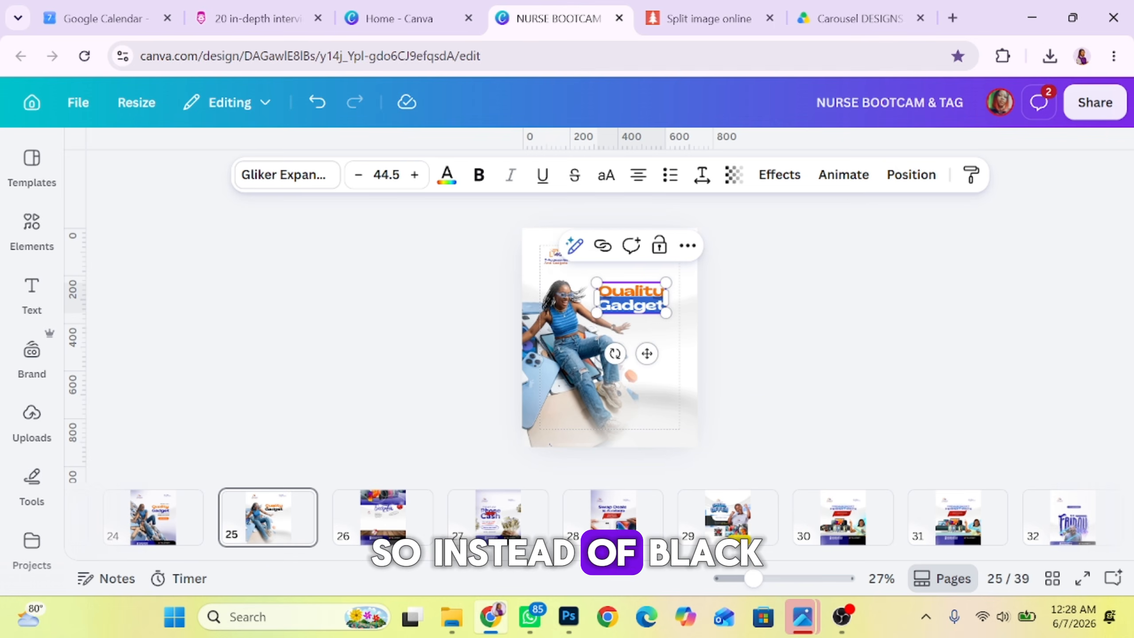
{"action": "left_click", "coordinate": [454, 187]}
{"action": "left_click", "coordinate": [338, 394]}
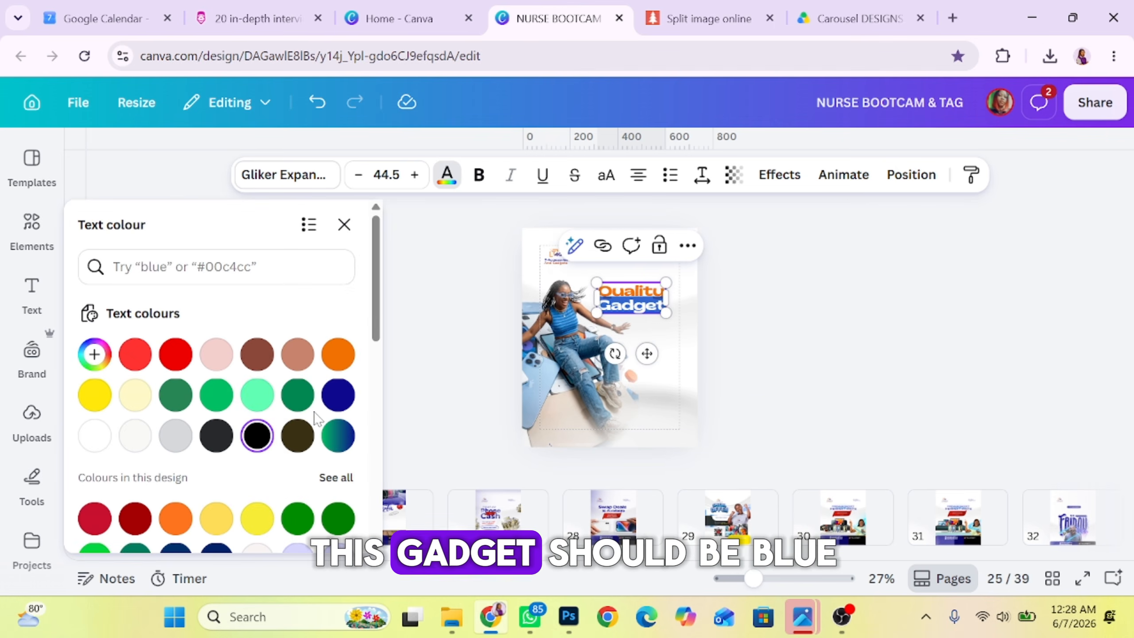
{"action": "left_click", "coordinate": [343, 224]}
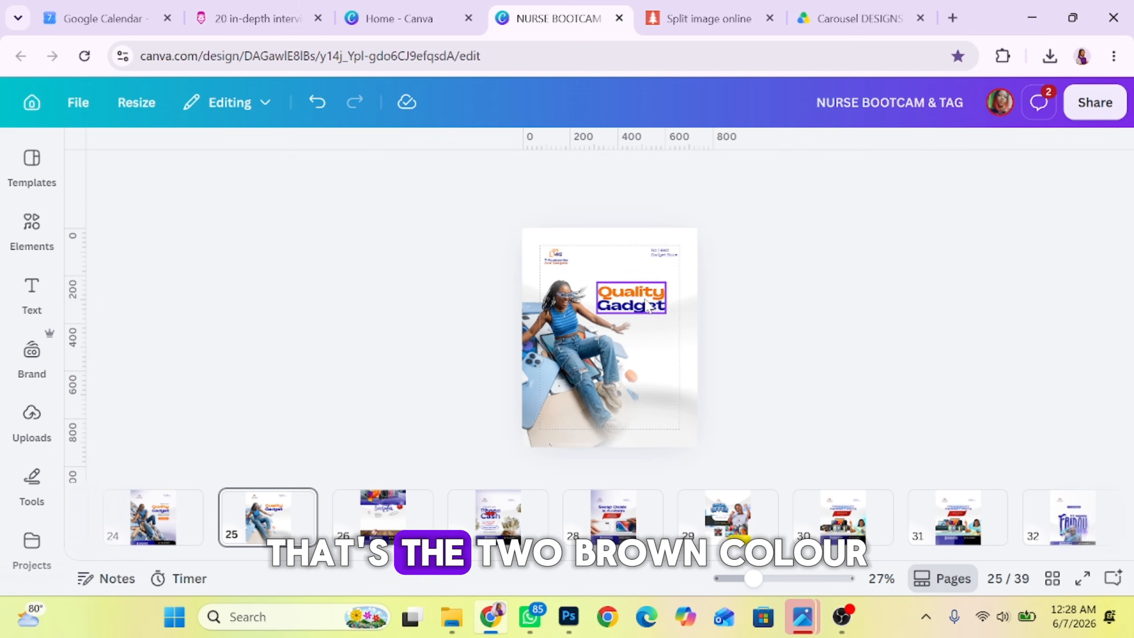
- Shift the heading slightly right and down beside the woman, and lower the woman's cut-out a little
{"action": "left_click_drag", "start_coordinate": [641, 298], "coordinate": [652, 301]}
{"action": "left_click", "coordinate": [596, 383]}
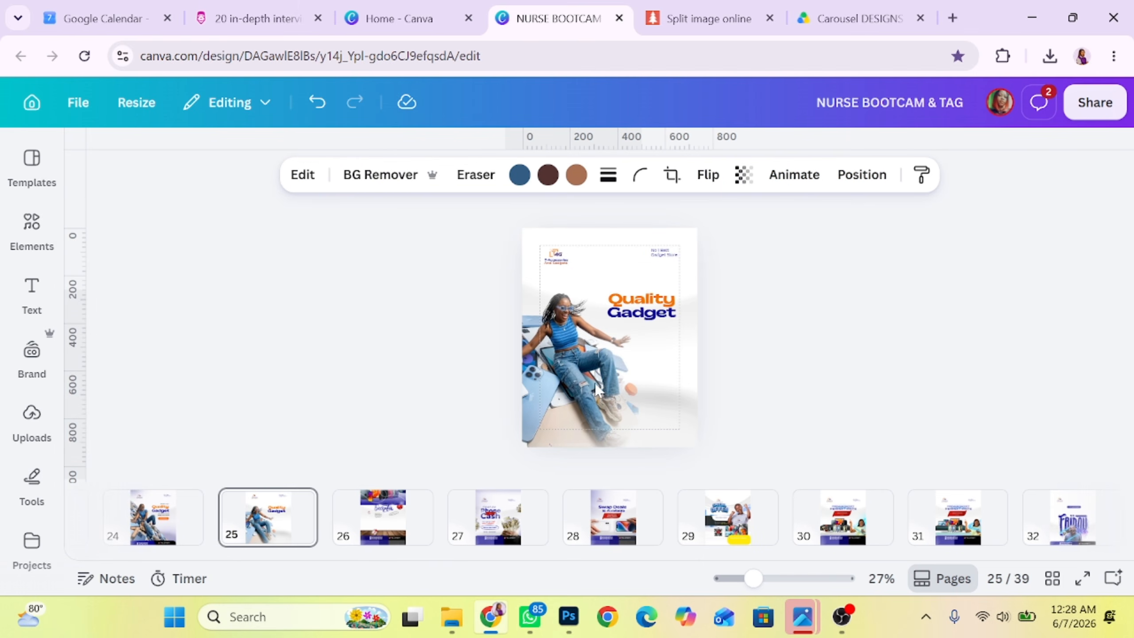
{"action": "left_click", "coordinate": [655, 311]}
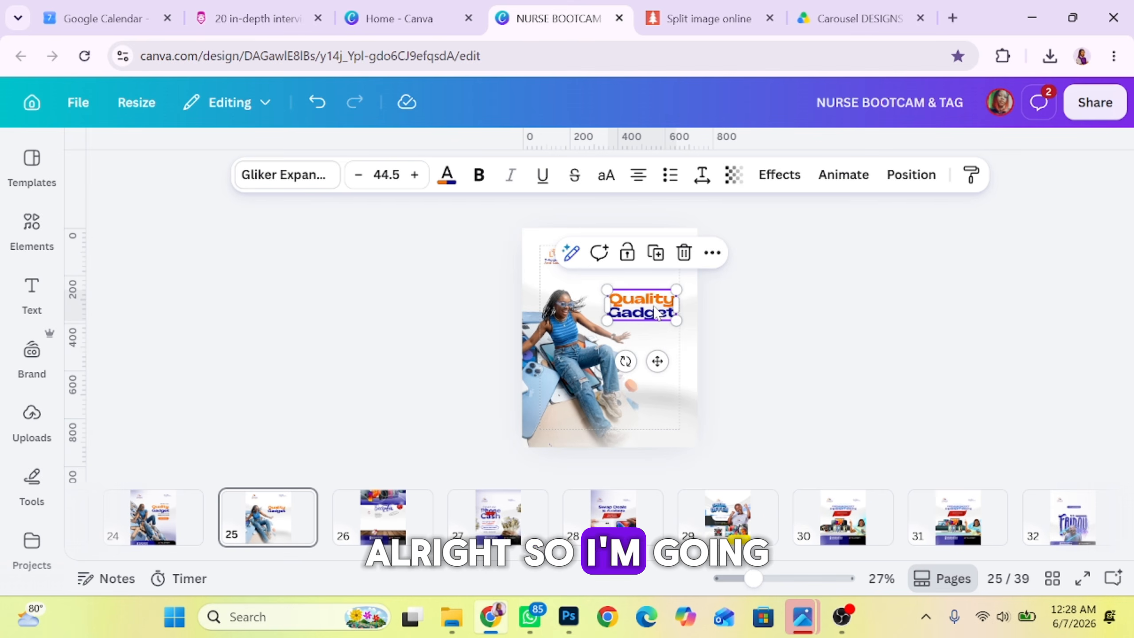
{"action": "left_click_drag", "start_coordinate": [655, 313], "coordinate": [273, 502]}
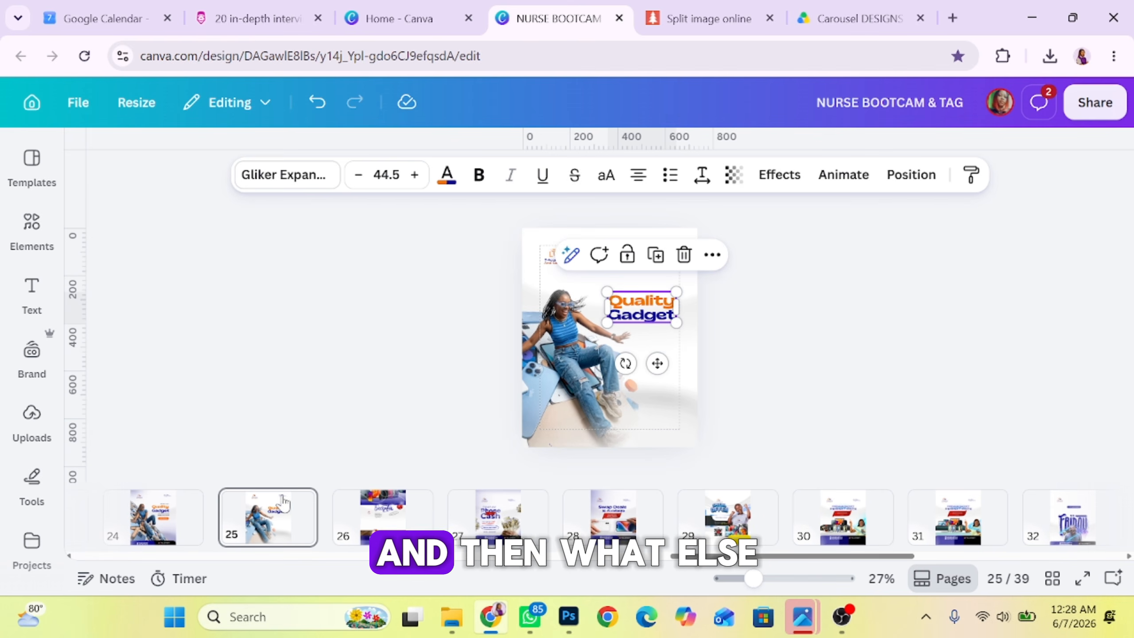
- Look closely at the wording and styling of the text lines around the heading on page 24
{"action": "left_click", "coordinate": [154, 518]}
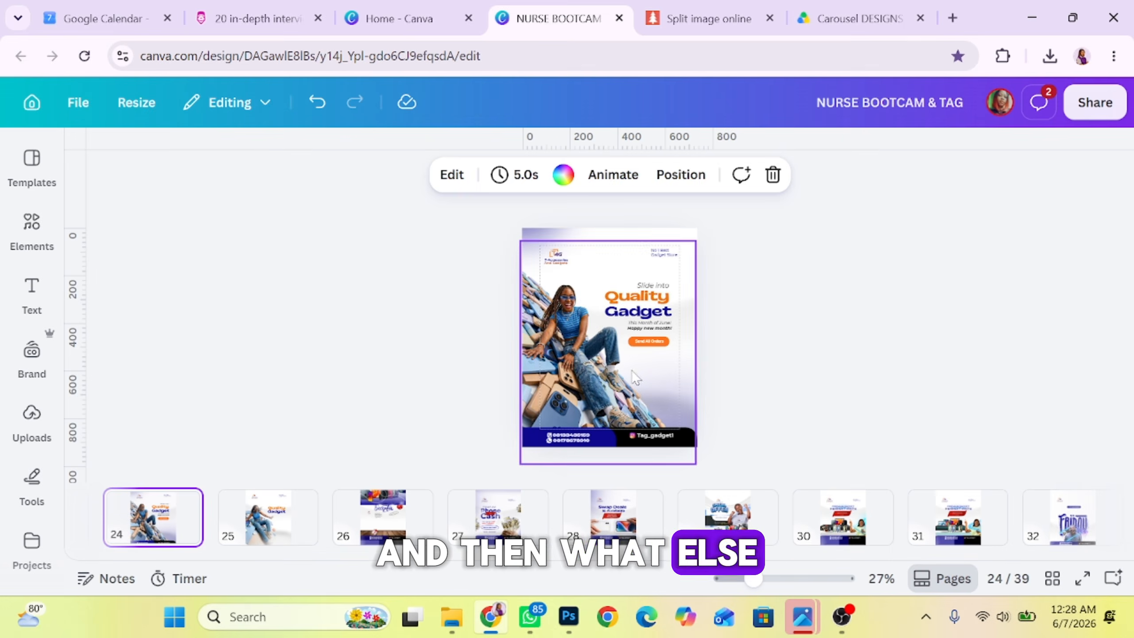
{"action": "left_click_drag", "start_coordinate": [753, 579], "coordinate": [783, 579]}
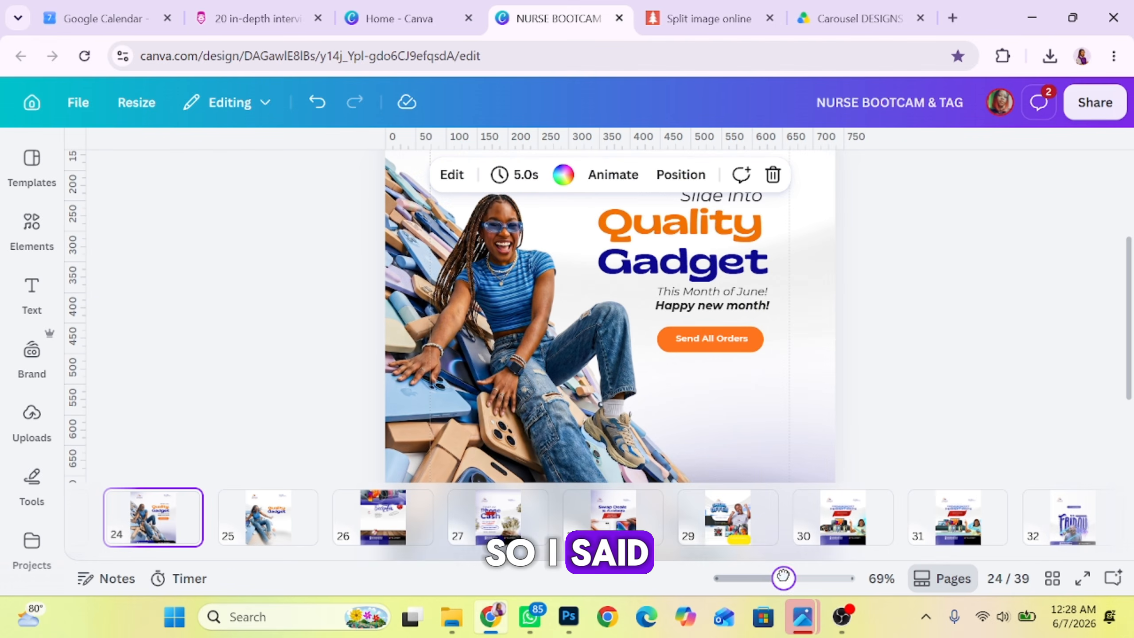
{"action": "scroll", "coordinate": [895, 273], "scroll_direction": "up", "scroll_amount": 3}
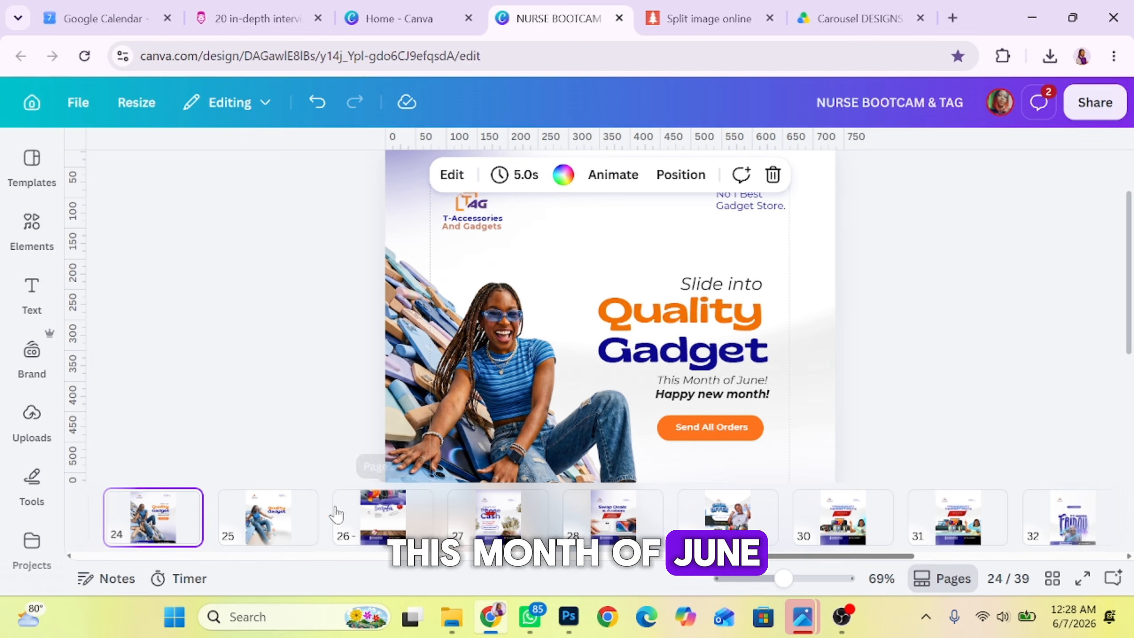
- Add a body text line reading "Slide in" just above the "Quality Gadget" heading on page 25
{"action": "left_click", "coordinate": [308, 518]}
{"action": "left_click_drag", "start_coordinate": [783, 579], "coordinate": [759, 578]}
{"action": "left_click", "coordinate": [32, 295]}
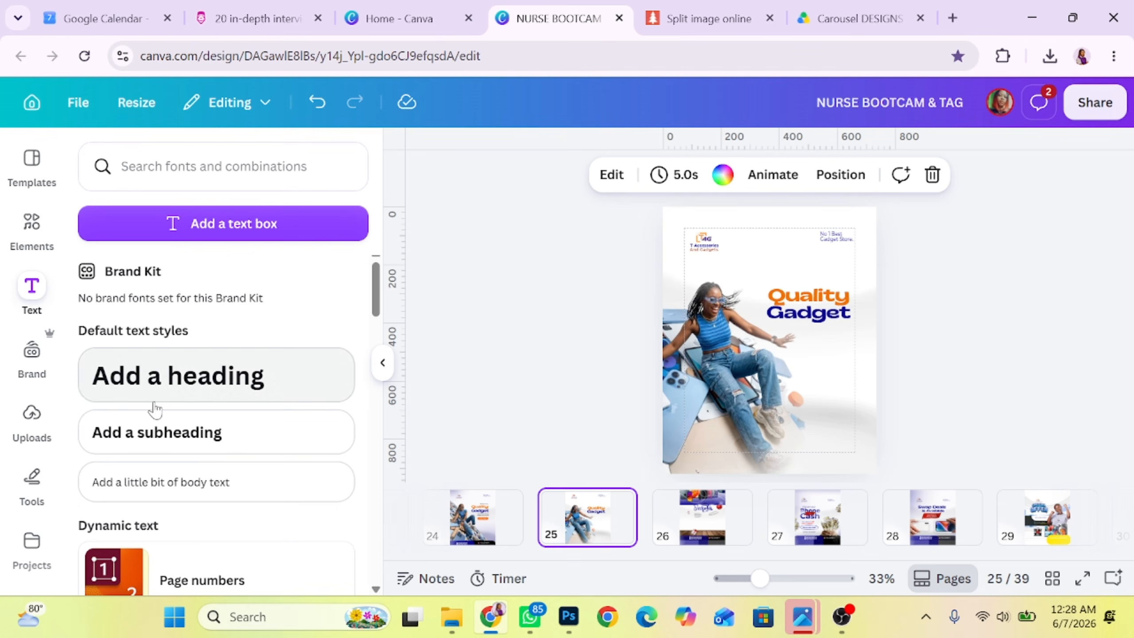
{"action": "left_click", "coordinate": [233, 482]}
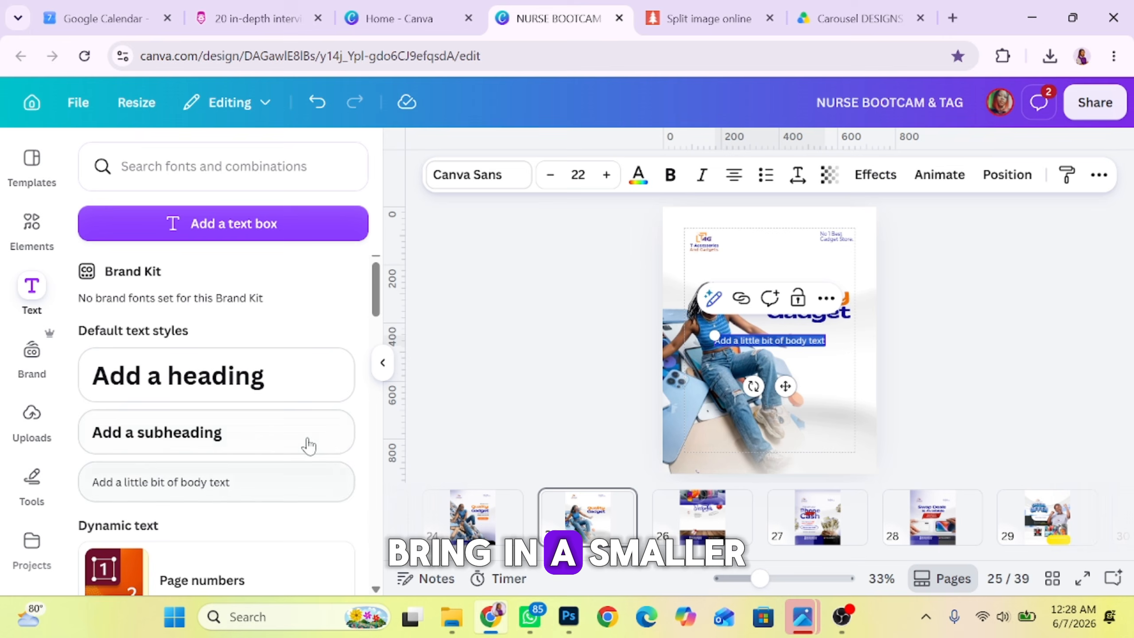
{"action": "left_click", "coordinate": [383, 363]}
{"action": "left_click_drag", "start_coordinate": [661, 339], "coordinate": [661, 276]}
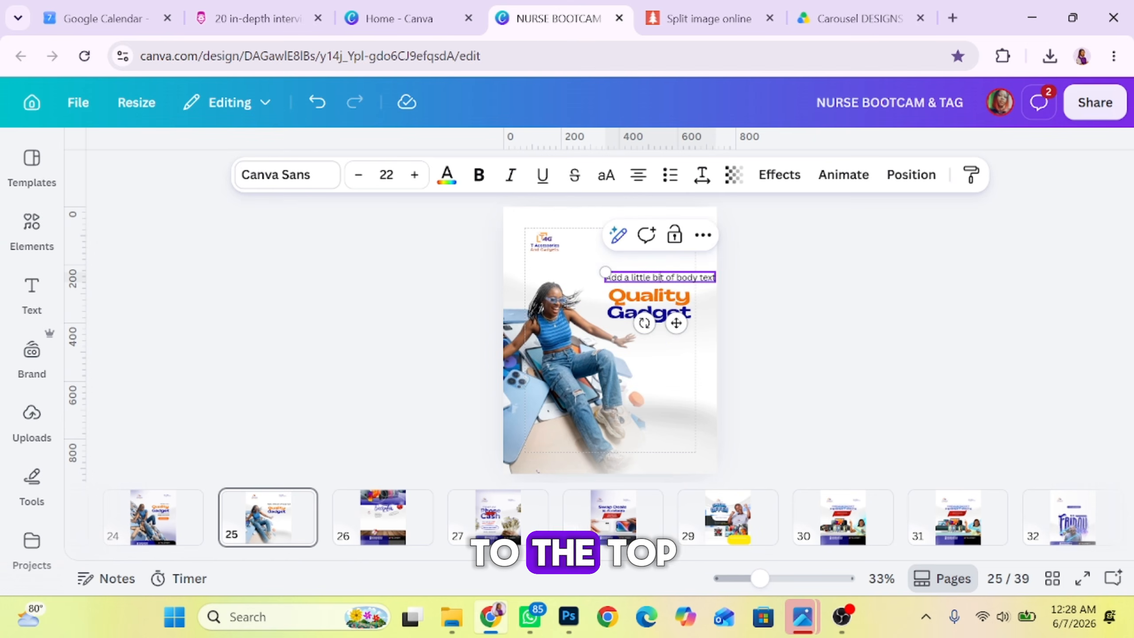
{"action": "double_click", "coordinate": [661, 277]}
{"action": "key", "text": "BackSpace"}
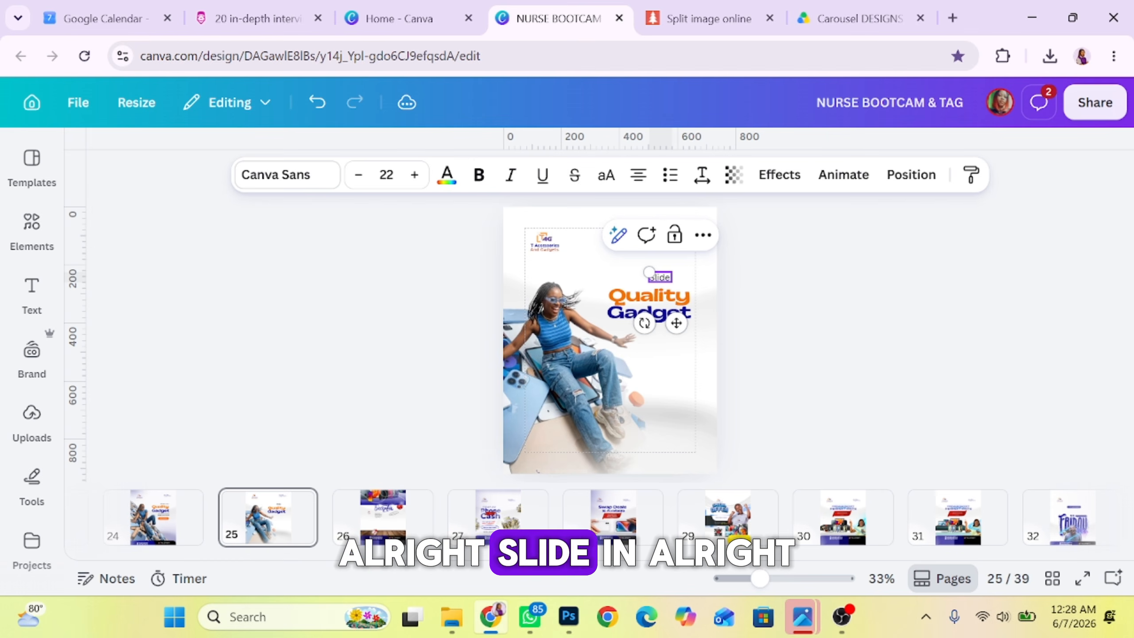
{"action": "key", "text": "Escape"}
- Set the "Slide in" line's font to Montserrat and make it italic
{"action": "left_click", "coordinate": [661, 277]}
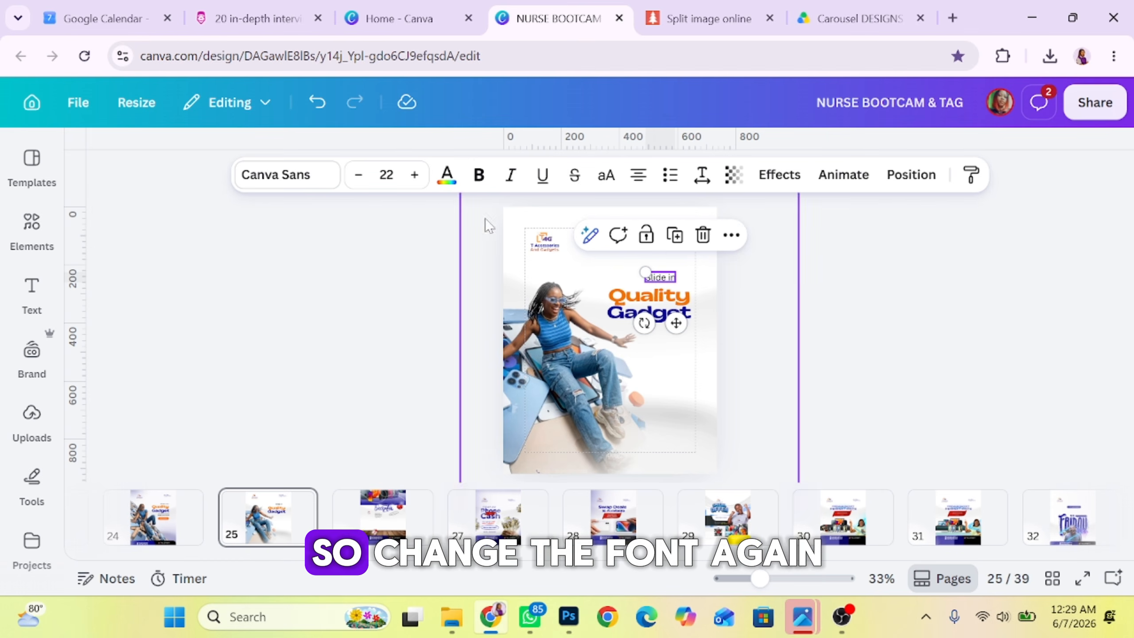
{"action": "left_click", "coordinate": [297, 187]}
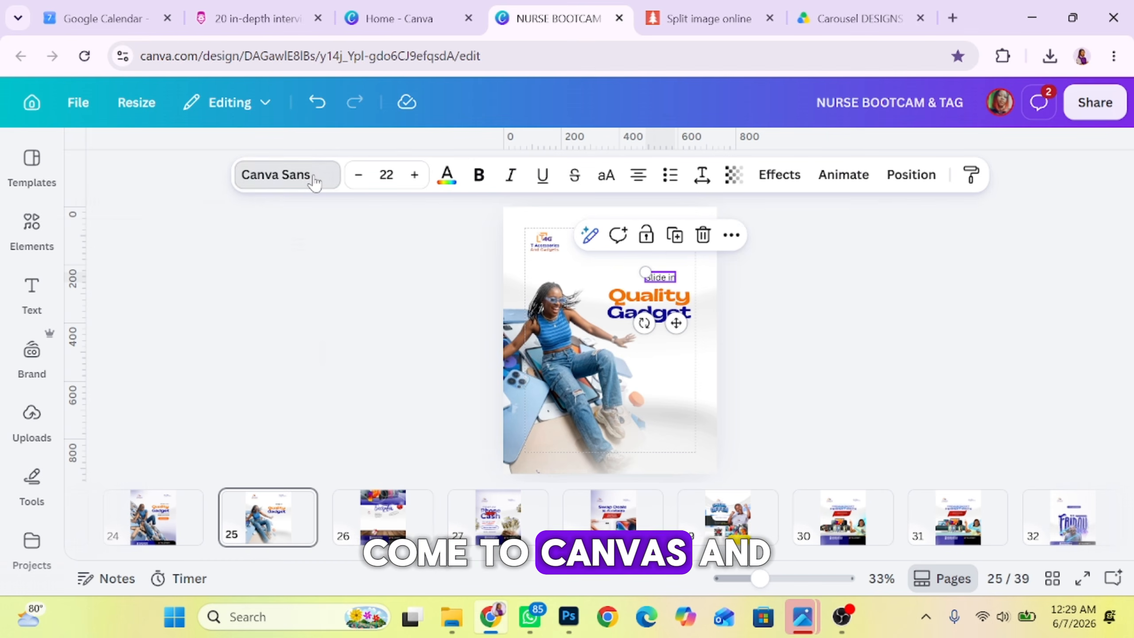
{"action": "scroll", "coordinate": [196, 480], "scroll_direction": "up", "scroll_amount": 2}
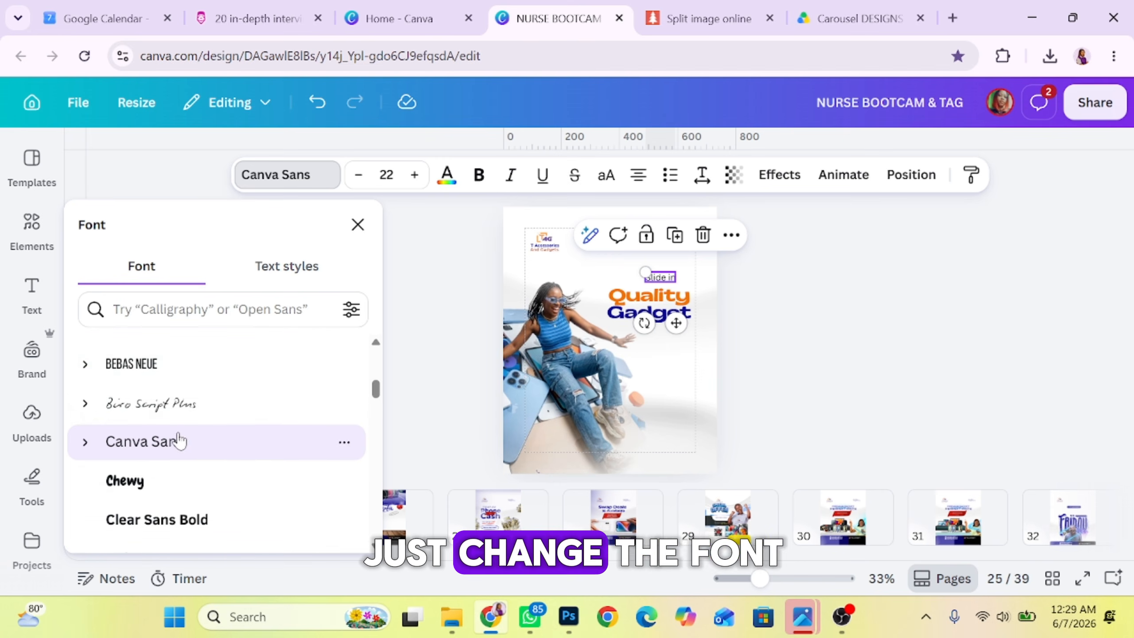
{"action": "scroll", "coordinate": [177, 438], "scroll_direction": "up", "scroll_amount": 6}
{"action": "scroll", "coordinate": [202, 431], "scroll_direction": "down", "scroll_amount": 3}
{"action": "scroll", "coordinate": [213, 462], "scroll_direction": "down", "scroll_amount": 10}
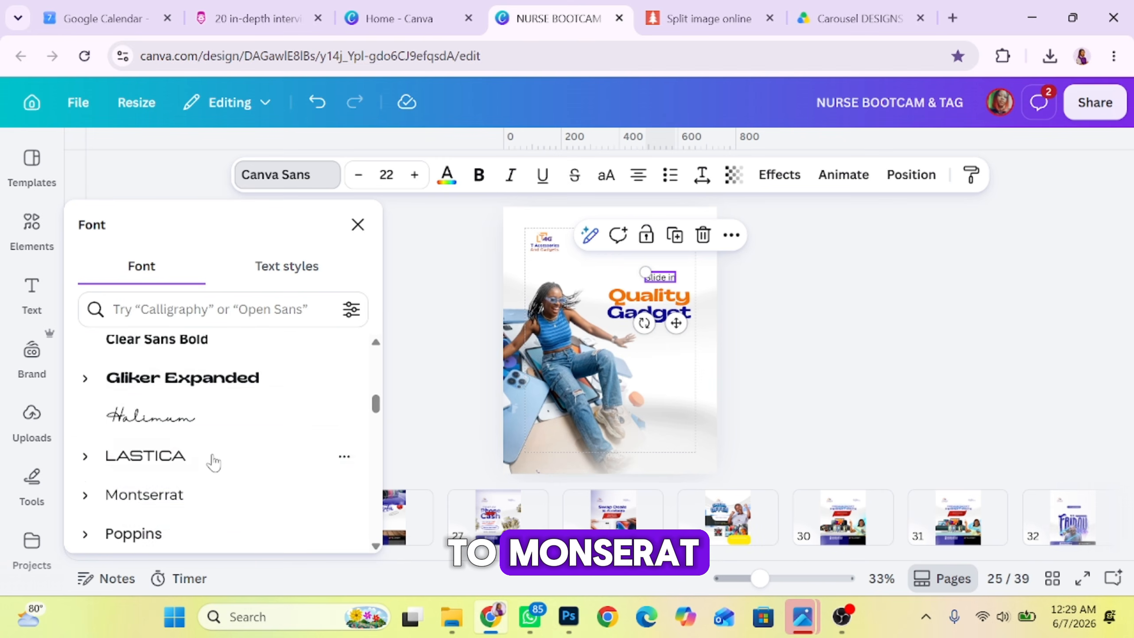
{"action": "left_click", "coordinate": [148, 406]}
{"action": "left_click", "coordinate": [373, 232]}
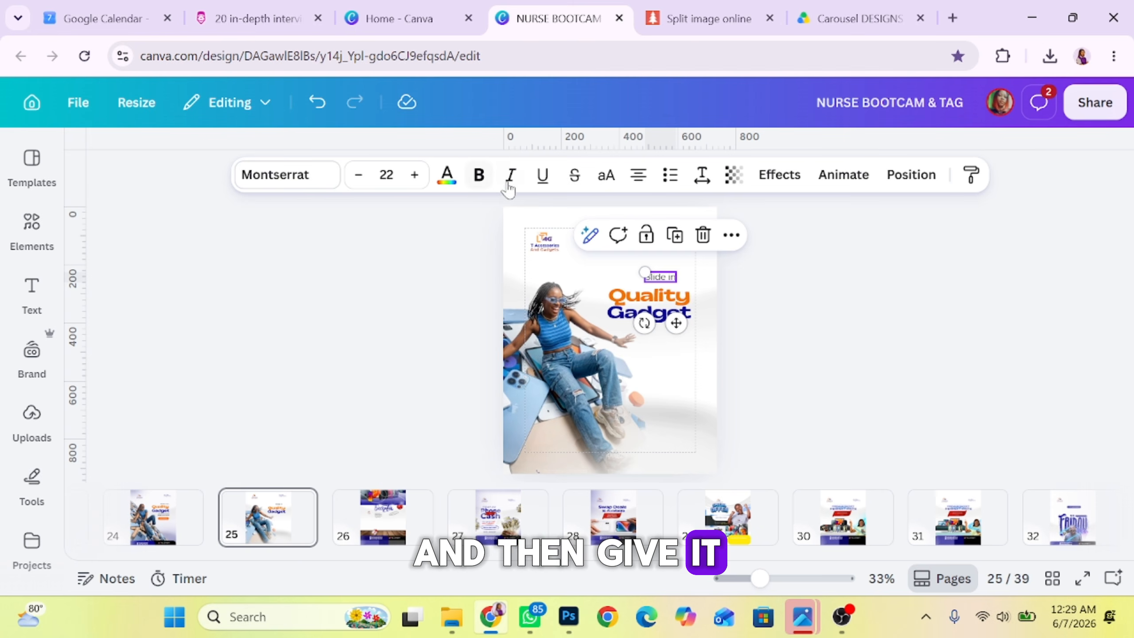
{"action": "left_click", "coordinate": [512, 178]}
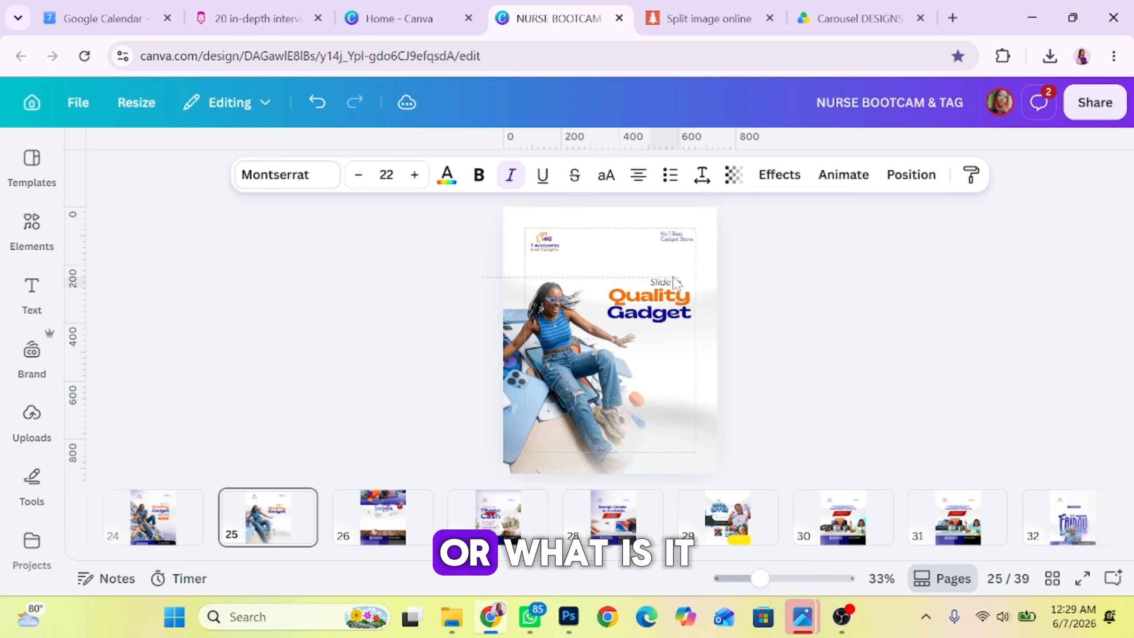
- Using page 24 as reference, place an italic line reading "This Month of June!" below the page 25 heading and reduce it to size 14.2
{"action": "left_click", "coordinate": [151, 514]}
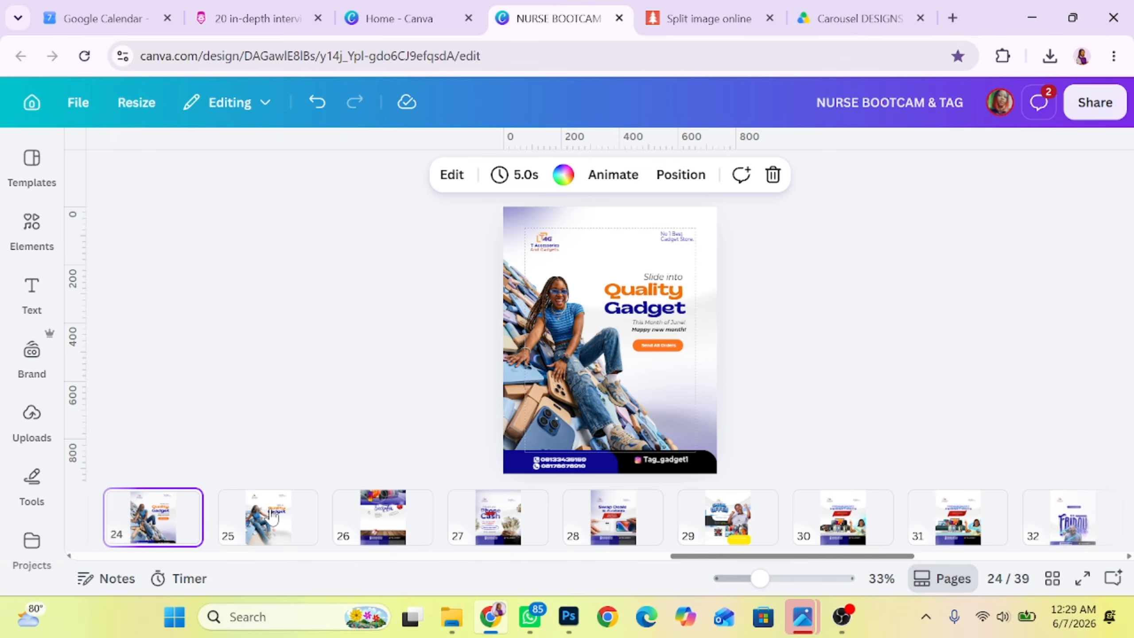
{"action": "left_click", "coordinate": [289, 538]}
{"action": "left_click", "coordinate": [672, 273]}
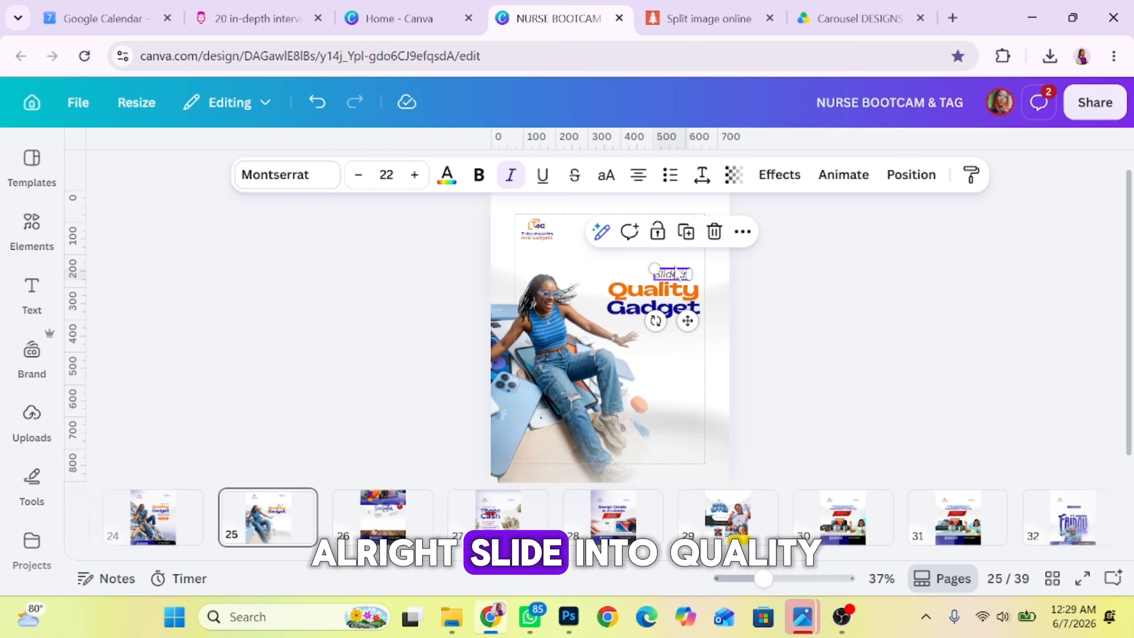
{"action": "left_click_drag", "start_coordinate": [687, 321], "coordinate": [683, 371]}
{"action": "triple_click", "coordinate": [669, 325]}
{"action": "type", "text": "This Month"}
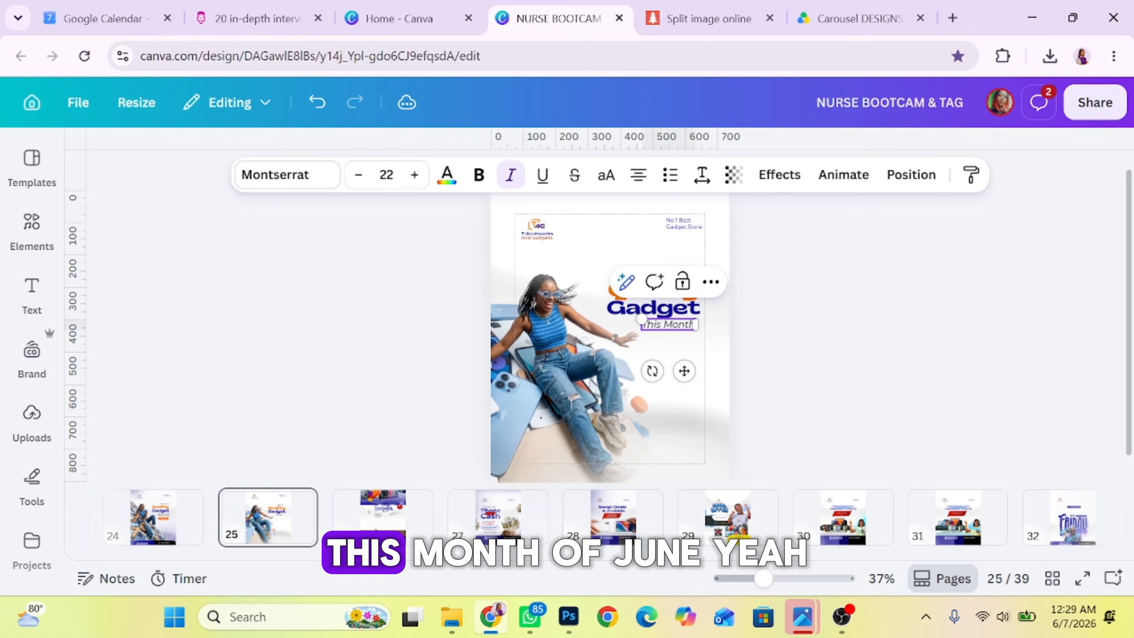
{"action": "left_click", "coordinate": [144, 519]}
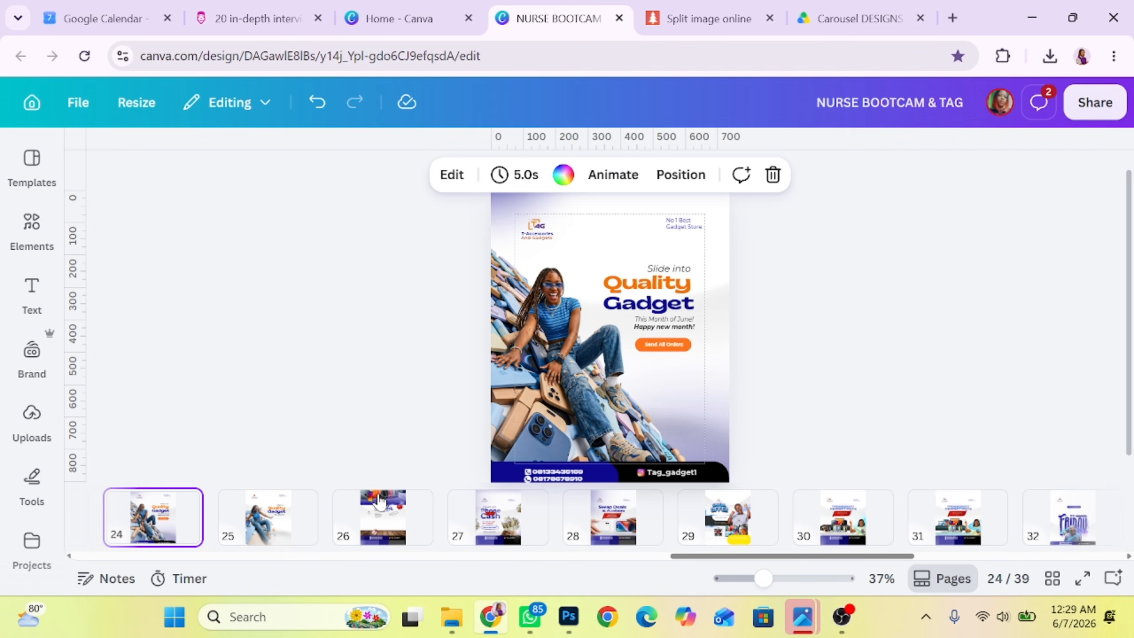
{"action": "left_click", "coordinate": [268, 518]}
{"action": "left_click_drag", "start_coordinate": [746, 335], "coordinate": [717, 330]}
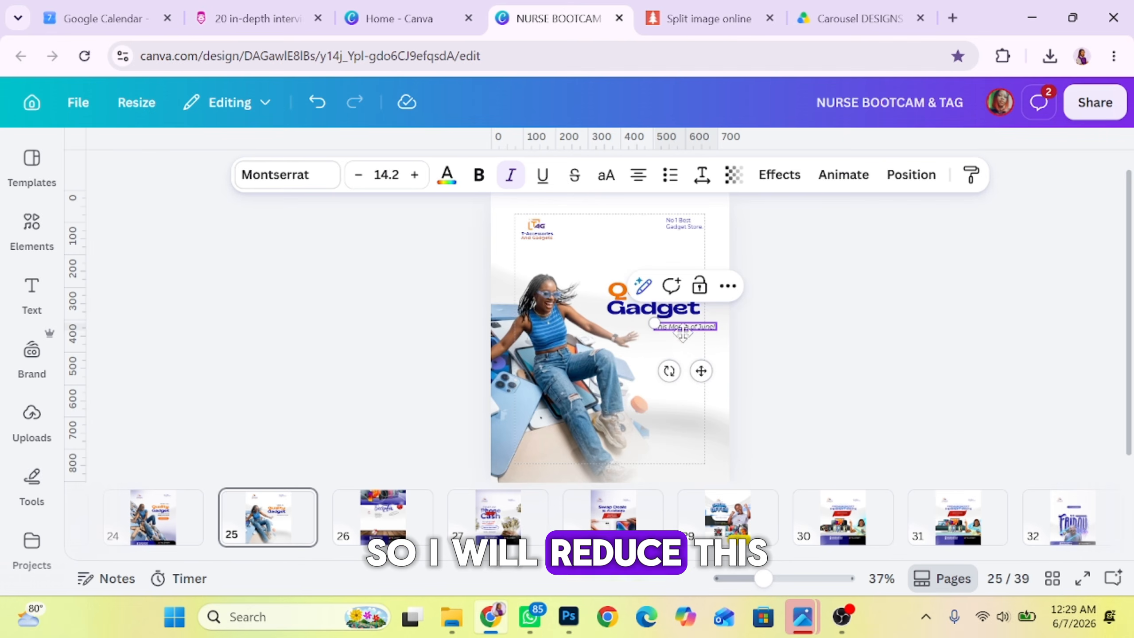
- Make only "June!" in the line below the heading bold and orange
{"action": "scroll", "coordinate": [611, 346], "scroll_direction": "up", "scroll_amount": 5}
{"action": "left_click", "coordinate": [768, 277]}
{"action": "double_click", "coordinate": [768, 277]}
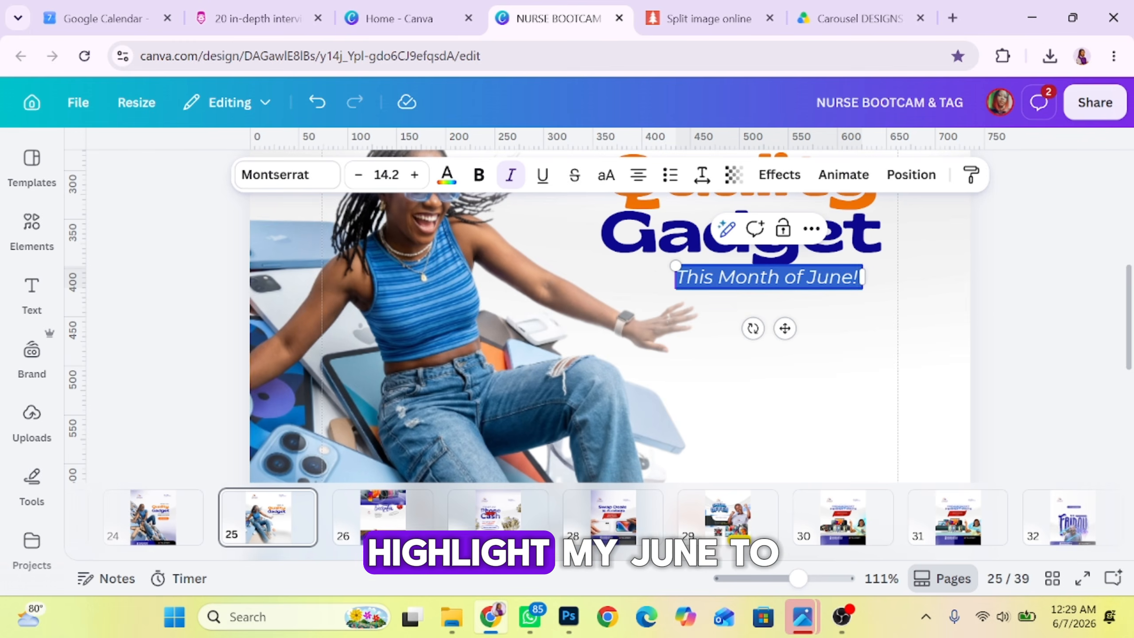
{"action": "left_click_drag", "start_coordinate": [807, 277], "coordinate": [858, 277]}
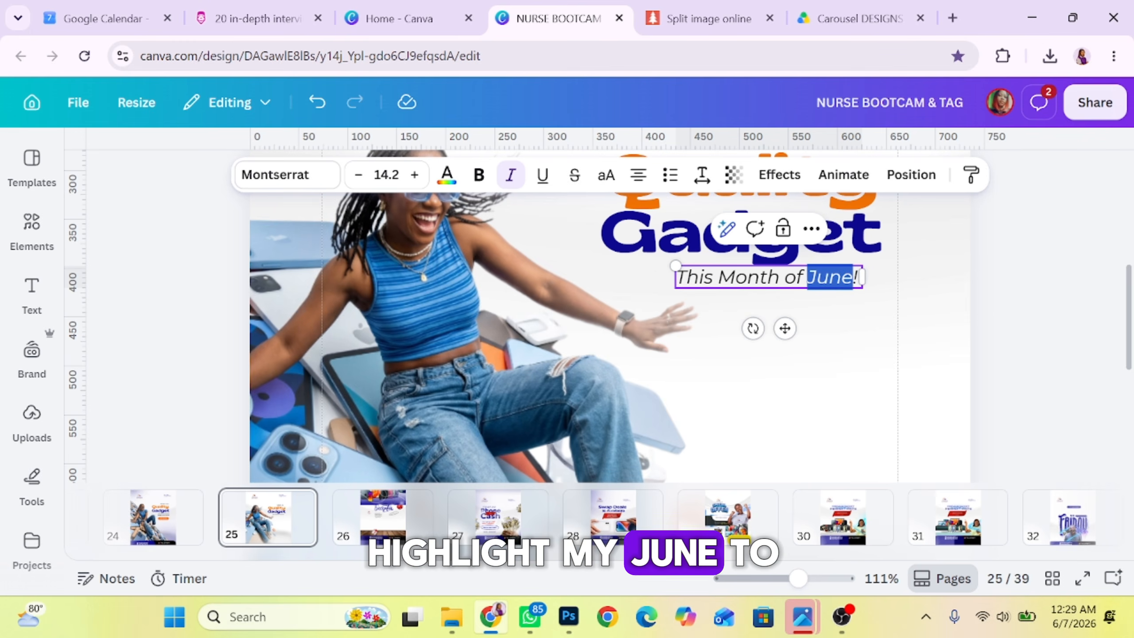
{"action": "left_click", "coordinate": [447, 174]}
{"action": "left_click", "coordinate": [337, 352]}
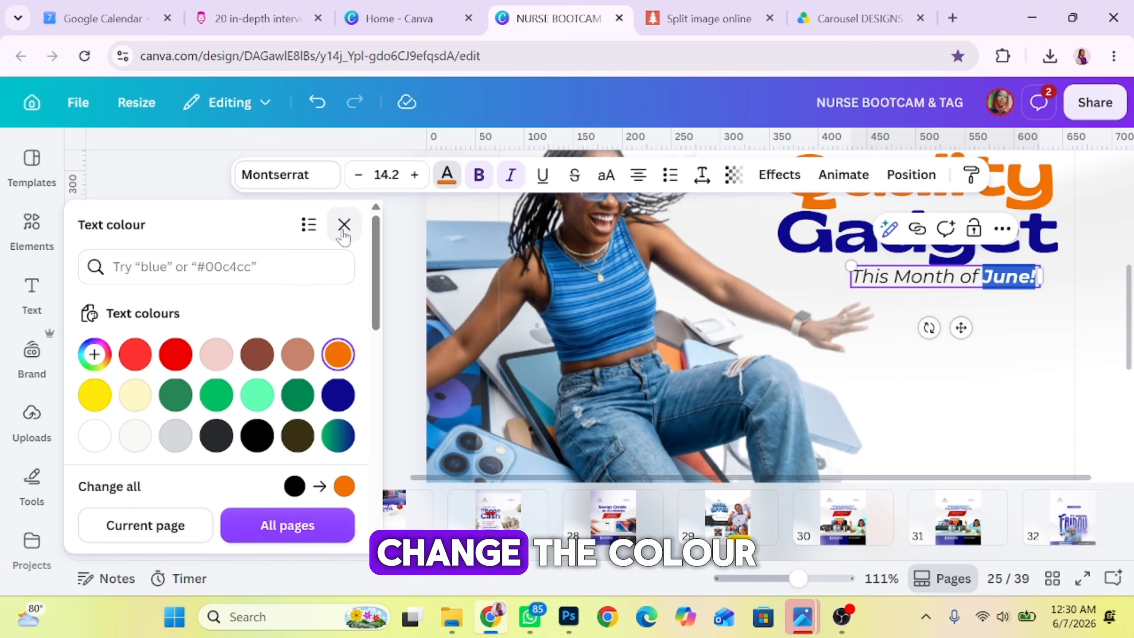
- Nudge the "This Month of June!" line beneath the heading so its right end aligns with the end of "Gadget"
{"action": "left_click", "coordinate": [342, 222]}
{"action": "key", "text": "Right"}
{"action": "key", "text": "Right"}
{"action": "key", "text": "Right"}
{"action": "key", "text": "Right"}
{"action": "key", "text": "Right"}
{"action": "key", "text": "Right"}
{"action": "key", "text": "Right"}
{"action": "key", "text": "Right"}
{"action": "key", "text": "Right"}
{"action": "key", "text": "Right"}
{"action": "key", "text": "Right"}
{"action": "key", "text": "Right"}
{"action": "key", "text": "Right"}
{"action": "key", "text": "Right"}
{"action": "key", "text": "Right"}
{"action": "key", "text": "Right"}
{"action": "key", "text": "Right"}
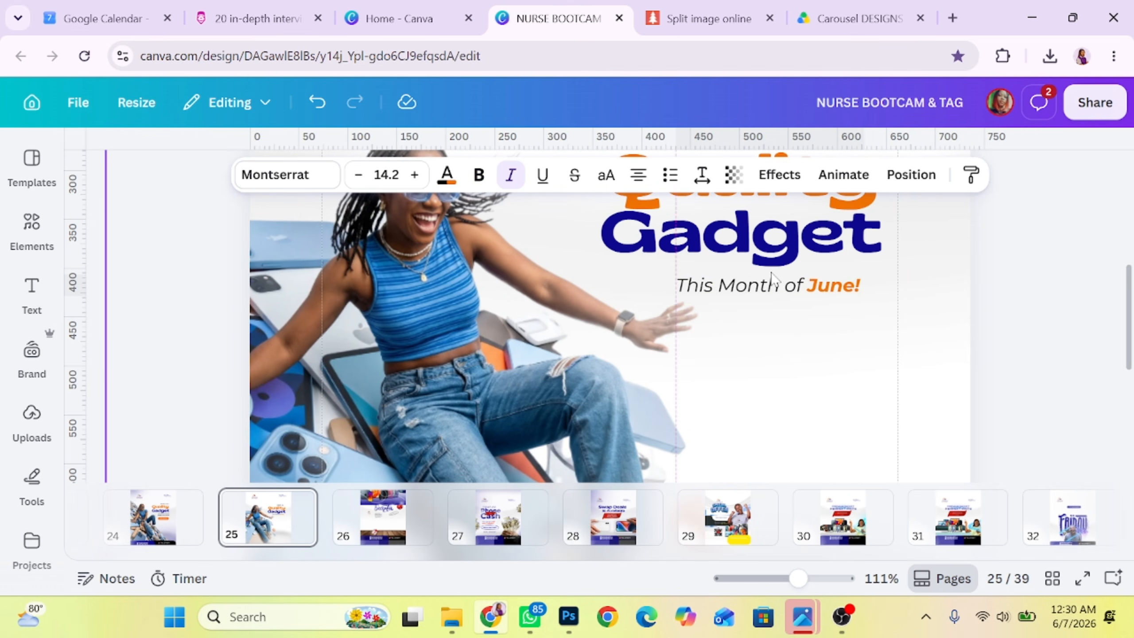
{"action": "key", "text": "Down"}
{"action": "key", "text": "Down"}
{"action": "key", "text": "Down"}
{"action": "key", "text": "Down"}
{"action": "key", "text": "Down"}
{"action": "key", "text": "Down"}
{"action": "key", "text": "Down"}
{"action": "key", "text": "Down"}
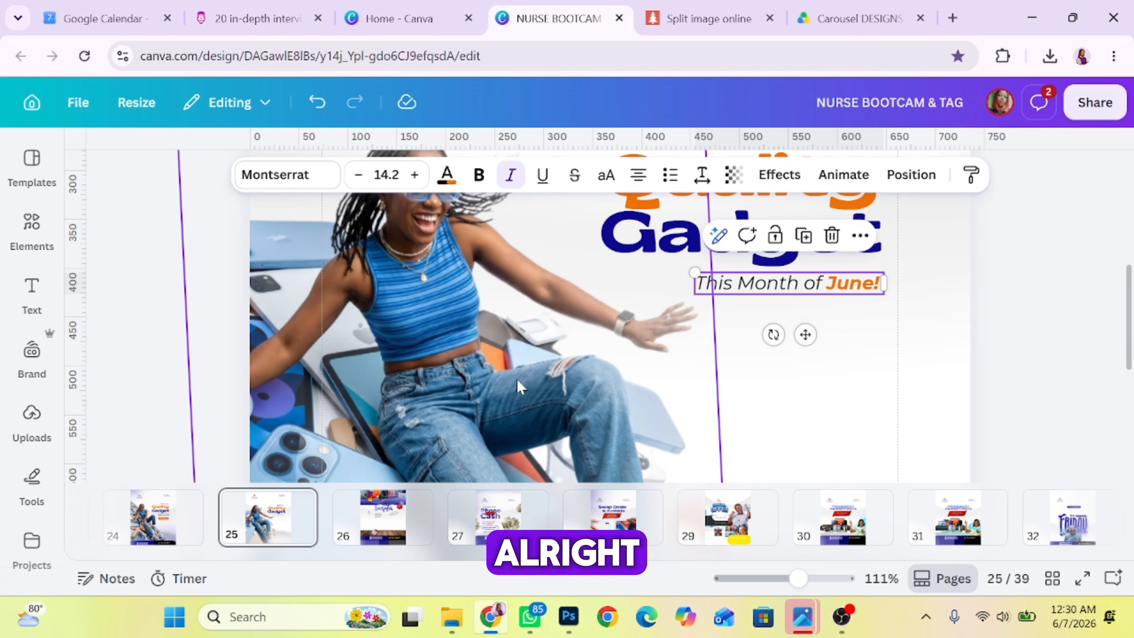
- Using page 24 as reference, duplicate the "This Month of June!" line directly below itself and replace the copy's text with "Happy New Month"
{"action": "scroll", "coordinate": [517, 378], "scroll_direction": "up", "scroll_amount": 5}
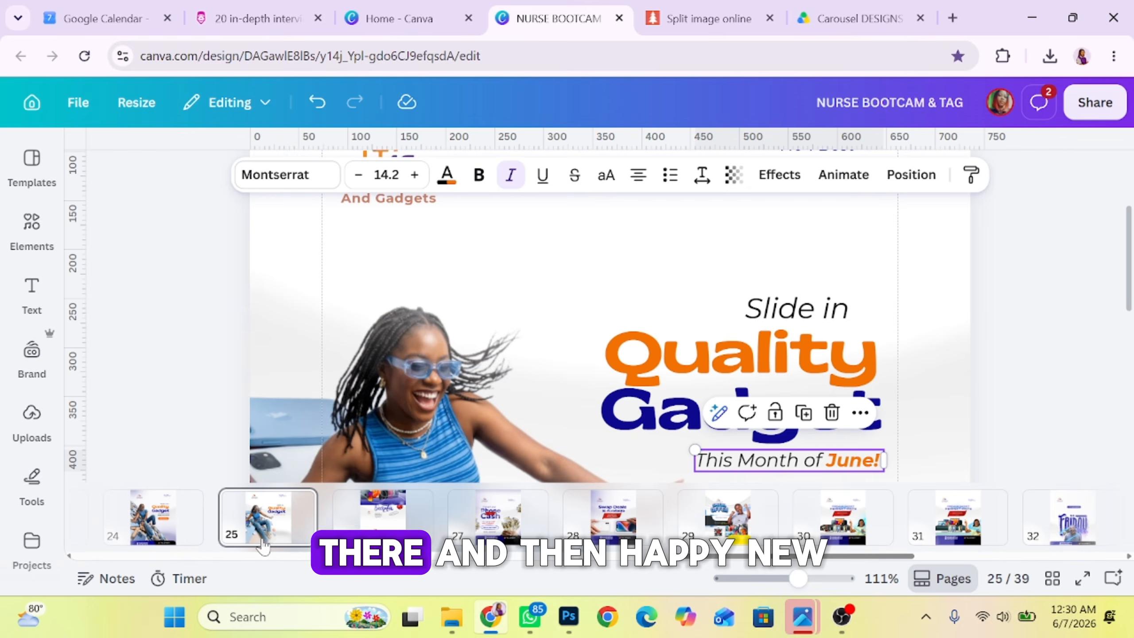
{"action": "scroll", "coordinate": [483, 474], "scroll_direction": "up", "scroll_amount": 15}
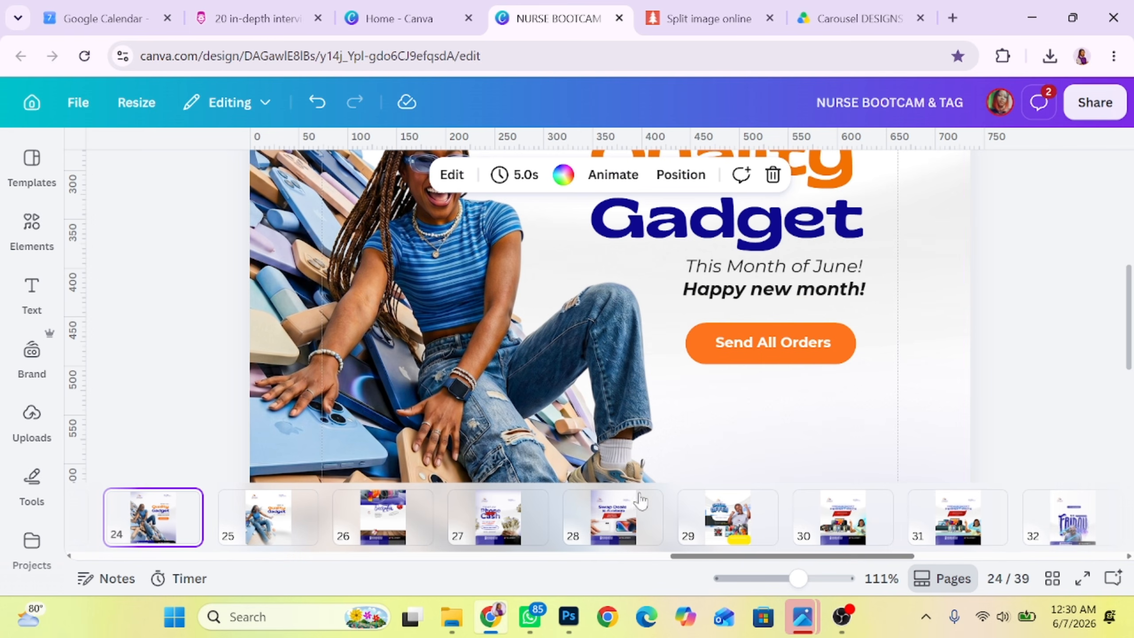
{"action": "left_click", "coordinate": [311, 519]}
{"action": "left_click", "coordinate": [844, 283]}
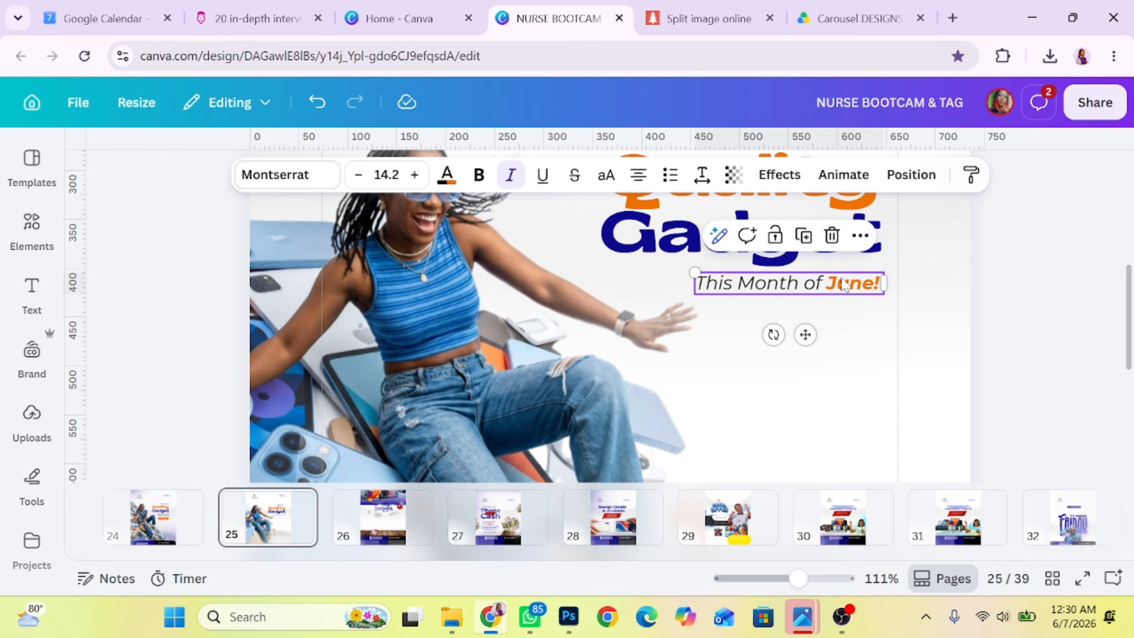
{"action": "left_click", "coordinate": [804, 235]}
{"action": "double_click", "coordinate": [754, 306]}
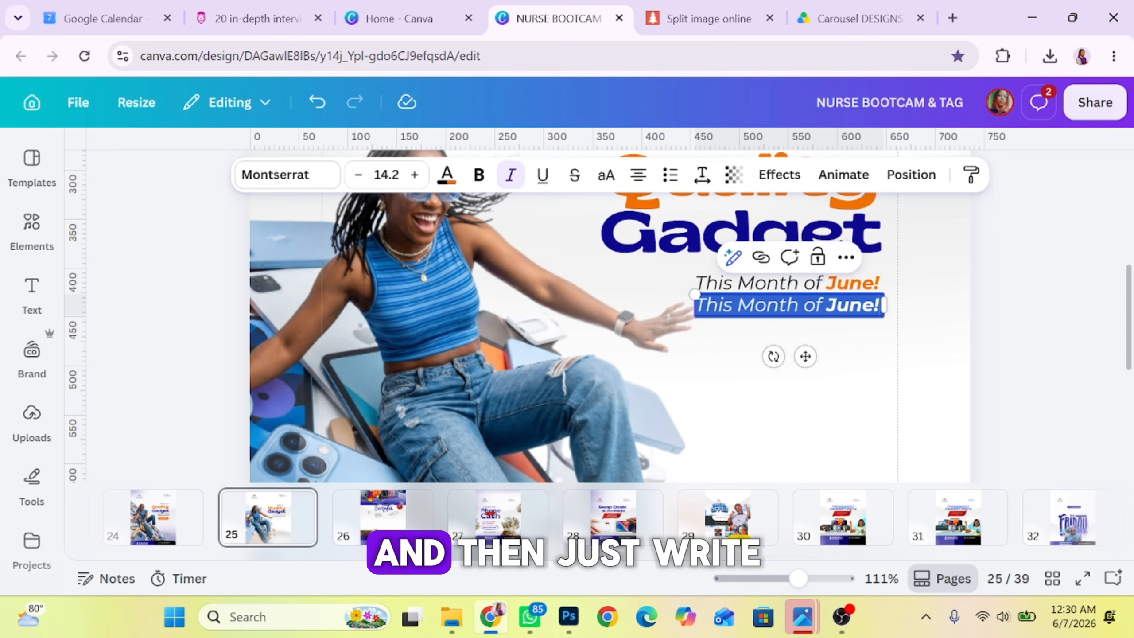
{"action": "type", "text": "Happy nEW"}
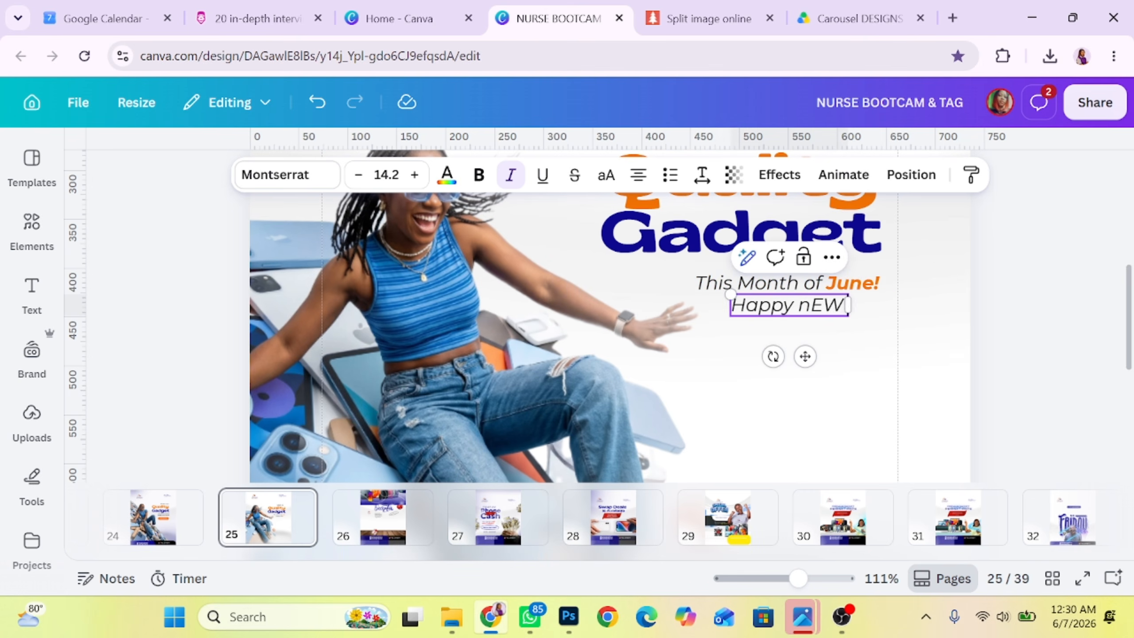
{"action": "key", "text": "BackSpace"}
{"action": "key", "text": "BackSpace"}
{"action": "key", "text": "BackSpace"}
{"action": "key", "text": "BackSpace"}
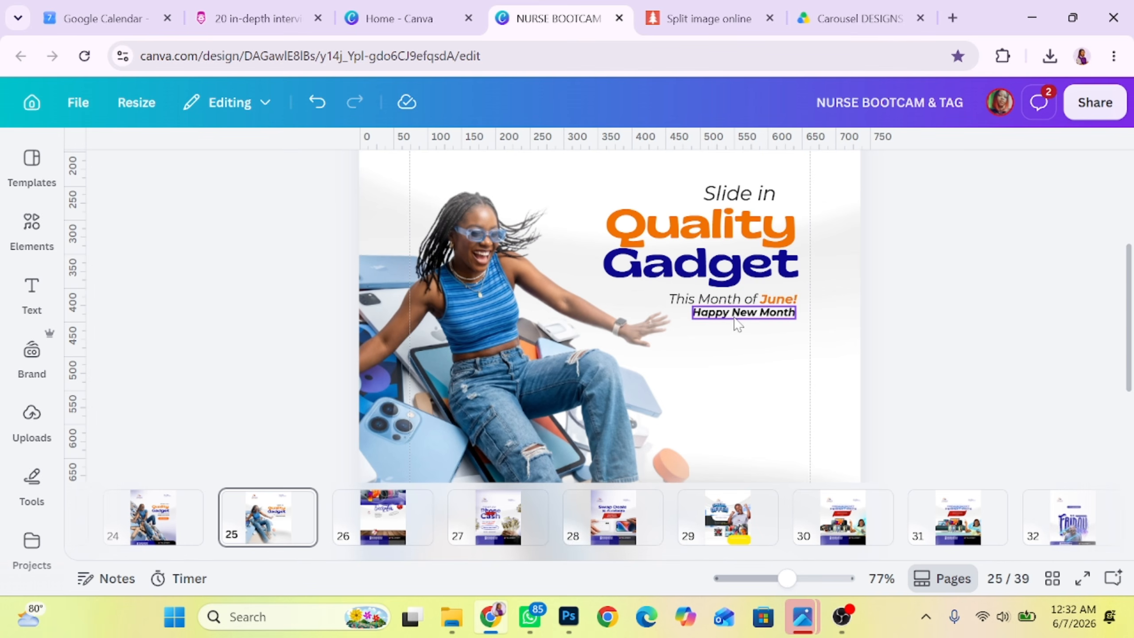
- Compare the "Happy New Month" line on page 25 with the matching text and "Send All Orders" button on page 24
{"action": "left_click", "coordinate": [734, 315]}
{"action": "left_click", "coordinate": [735, 319]}
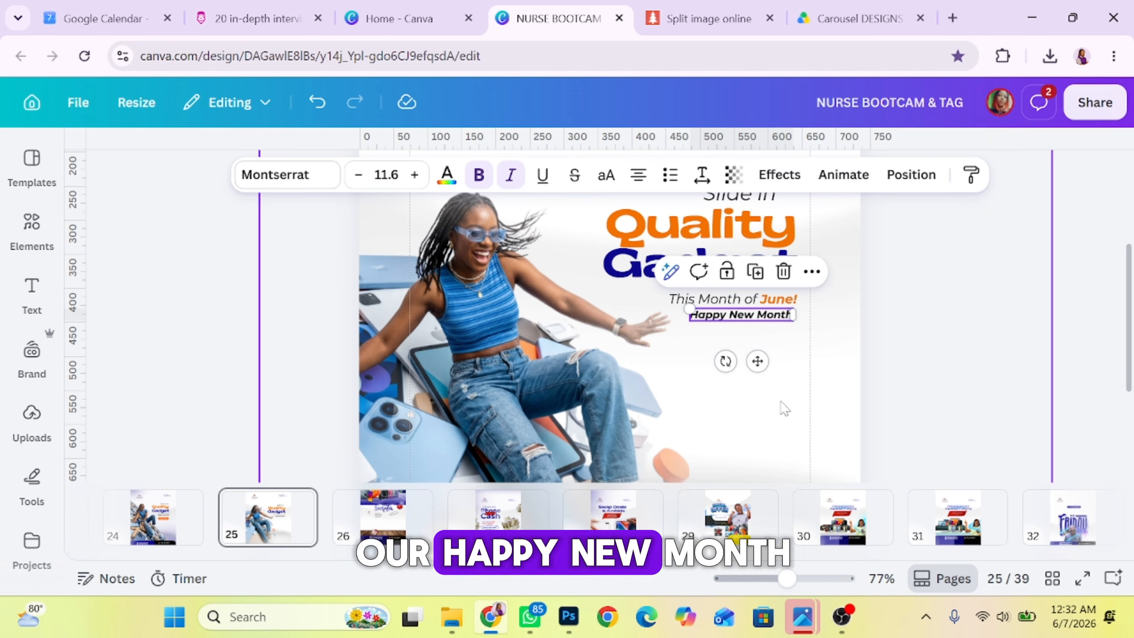
{"action": "left_click", "coordinate": [152, 517]}
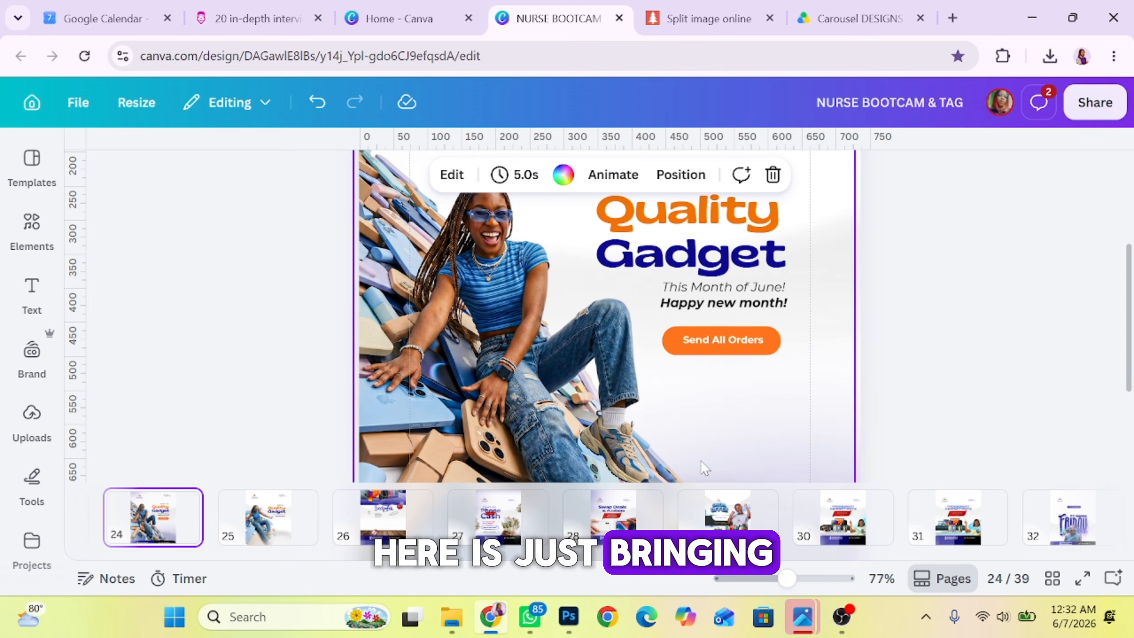
{"action": "left_click_drag", "start_coordinate": [786, 578], "coordinate": [755, 578]}
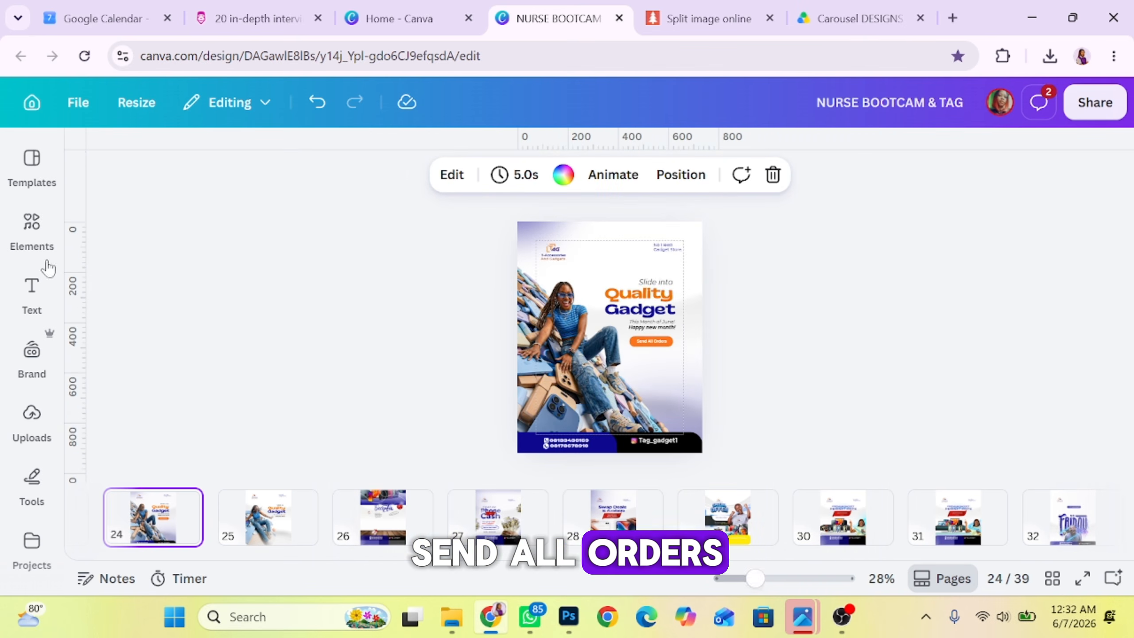
- Add a dark blue square from the recently used shapes to page 24
{"action": "left_click", "coordinate": [32, 223]}
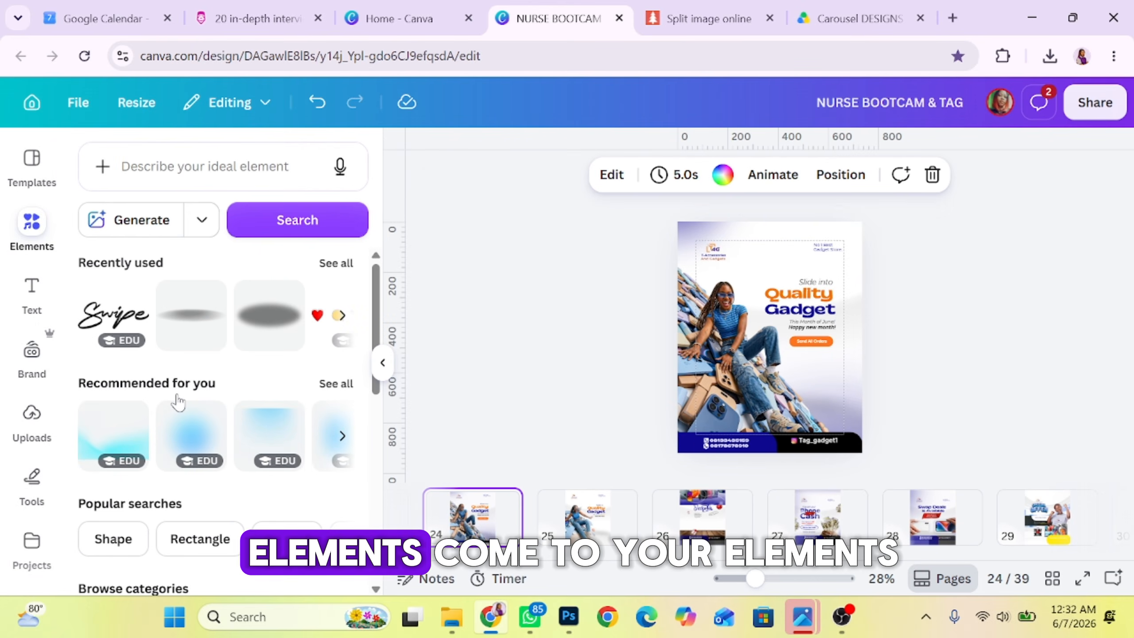
{"action": "scroll", "coordinate": [178, 402], "scroll_direction": "down", "scroll_amount": 5}
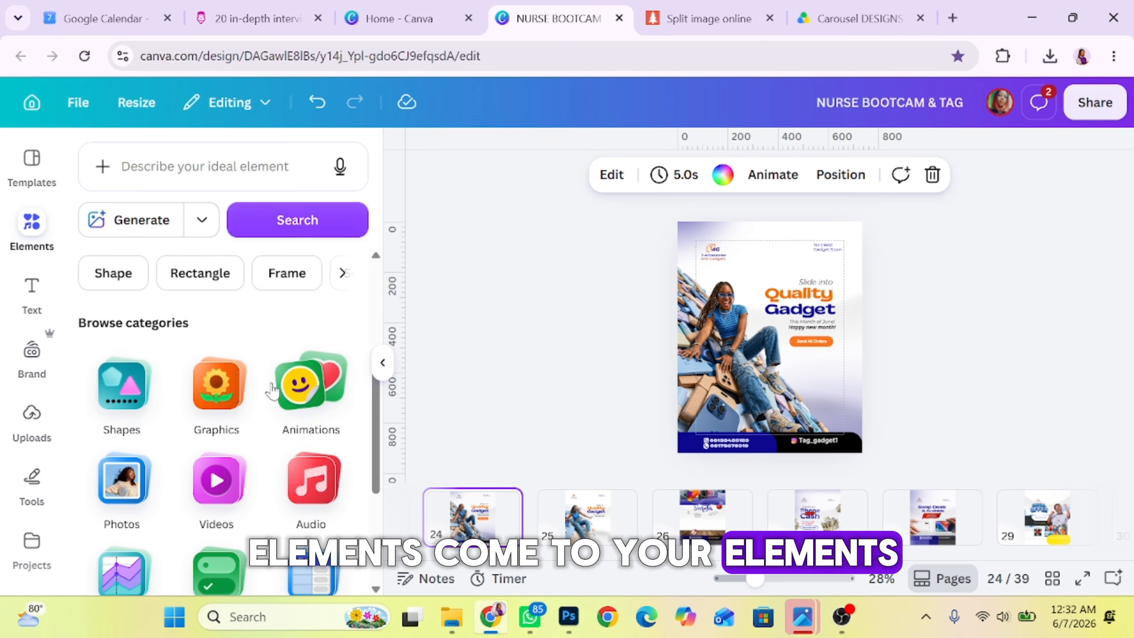
{"action": "left_click", "coordinate": [128, 399]}
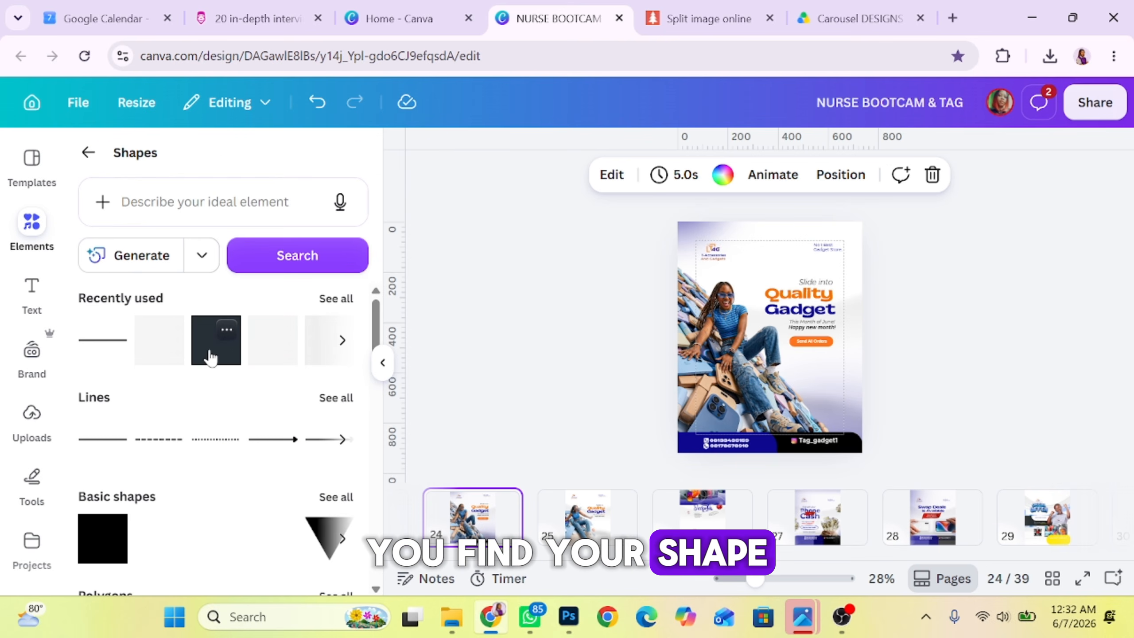
{"action": "left_click", "coordinate": [210, 357]}
{"action": "left_click", "coordinate": [383, 363]}
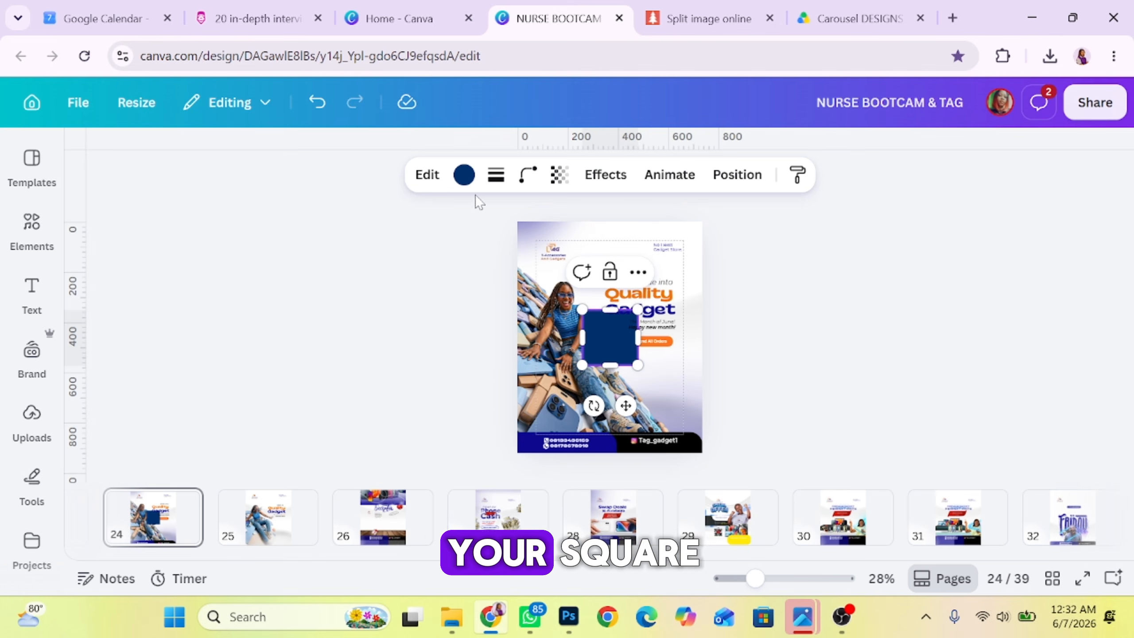
- Fill the square with the orange #F27203
{"action": "left_click", "coordinate": [463, 175]}
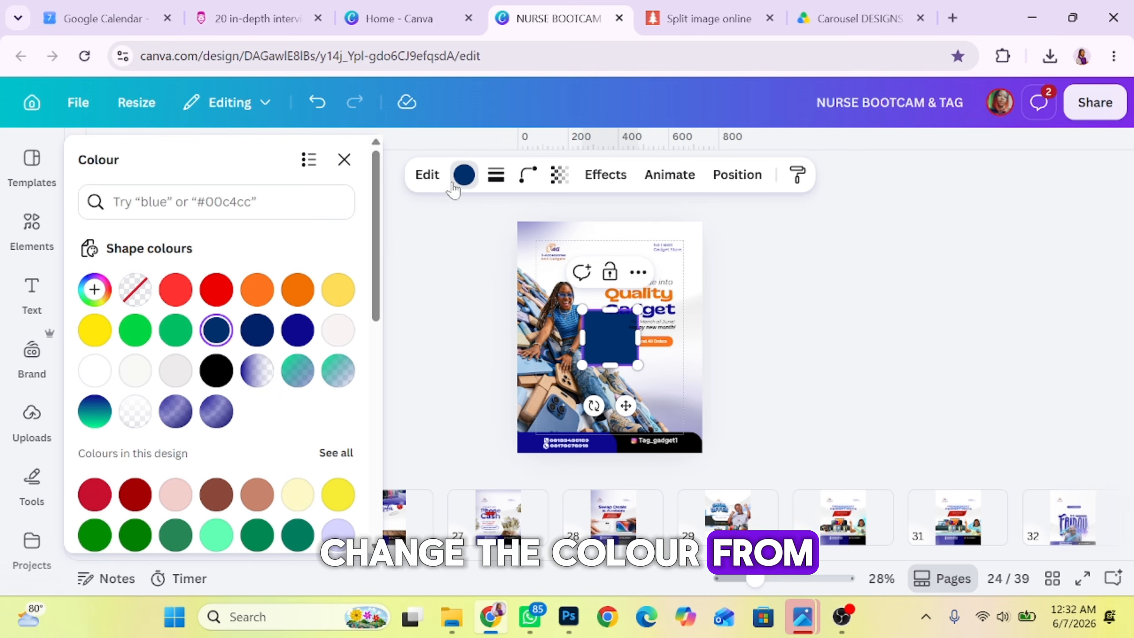
{"action": "left_click", "coordinate": [289, 294]}
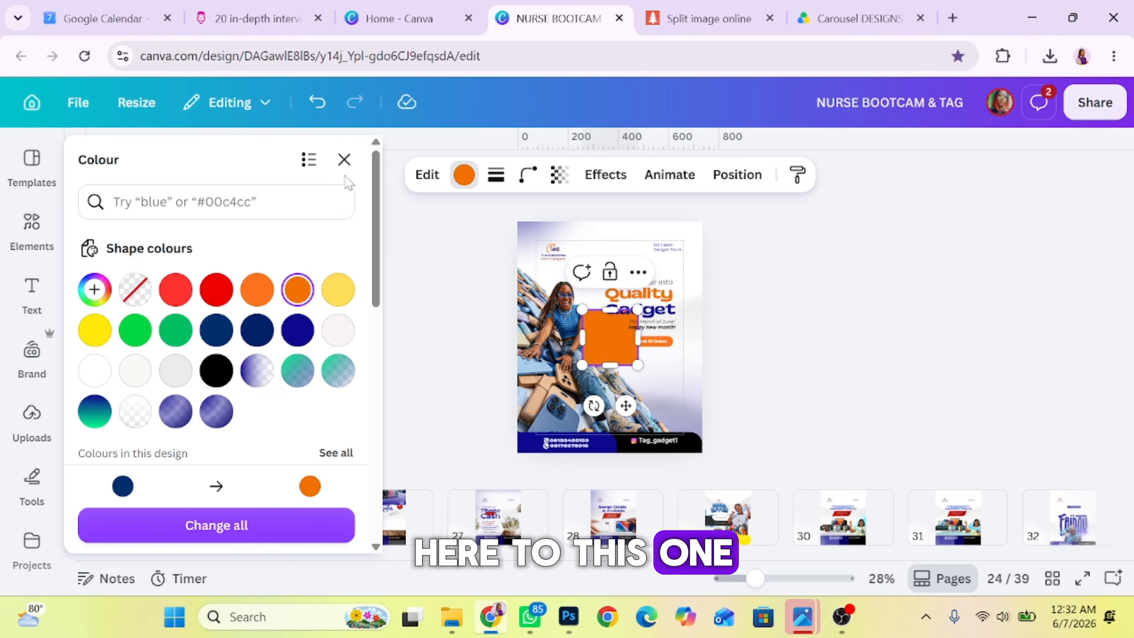
{"action": "left_click", "coordinate": [344, 160]}
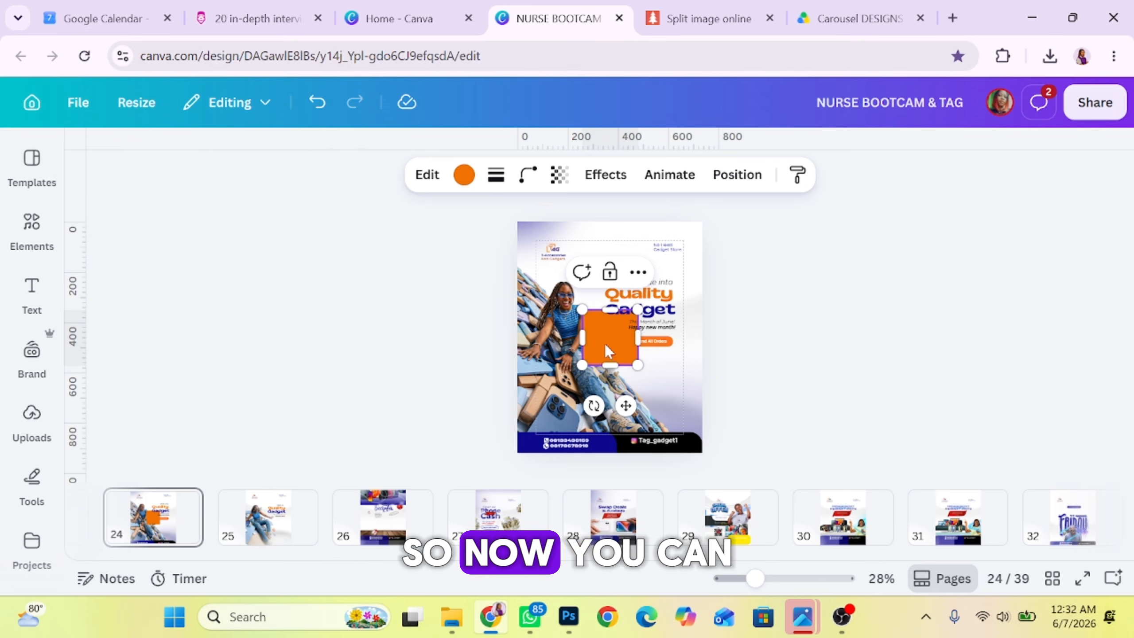
{"action": "left_click", "coordinate": [464, 175]}
{"action": "left_click", "coordinate": [298, 291]}
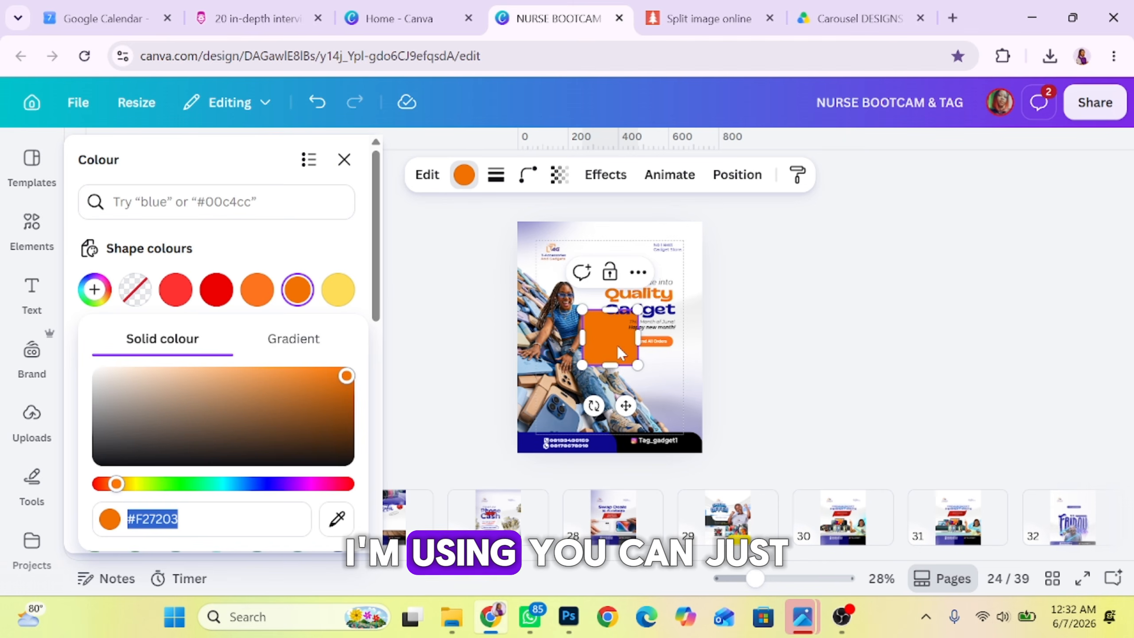
- Move the orange square from page 24 onto page 25 and show its fill colour code
{"action": "left_click_drag", "start_coordinate": [608, 352], "coordinate": [403, 463]}
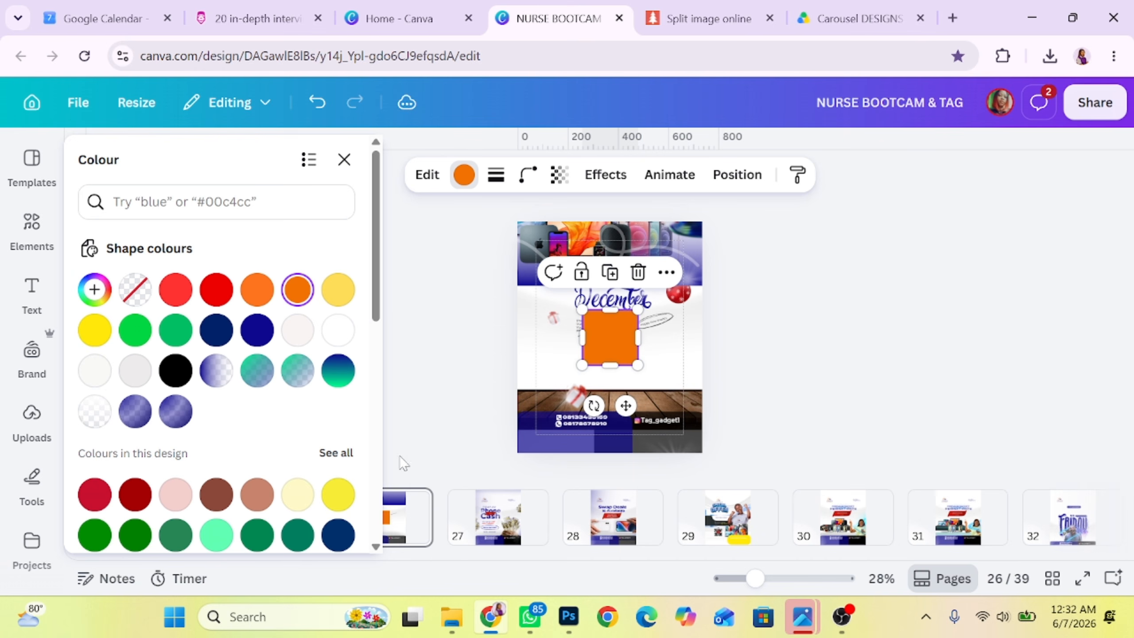
{"action": "left_click_drag", "start_coordinate": [719, 559], "coordinate": [621, 558]}
{"action": "left_click_drag", "start_coordinate": [621, 346], "coordinate": [646, 514]}
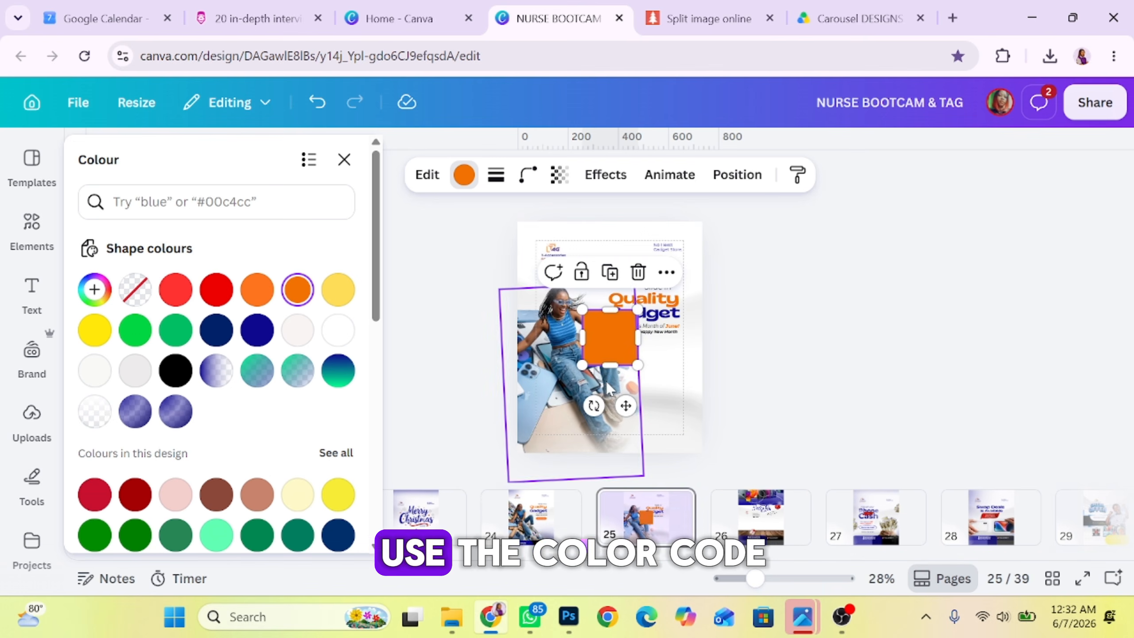
{"action": "left_click", "coordinate": [298, 290]}
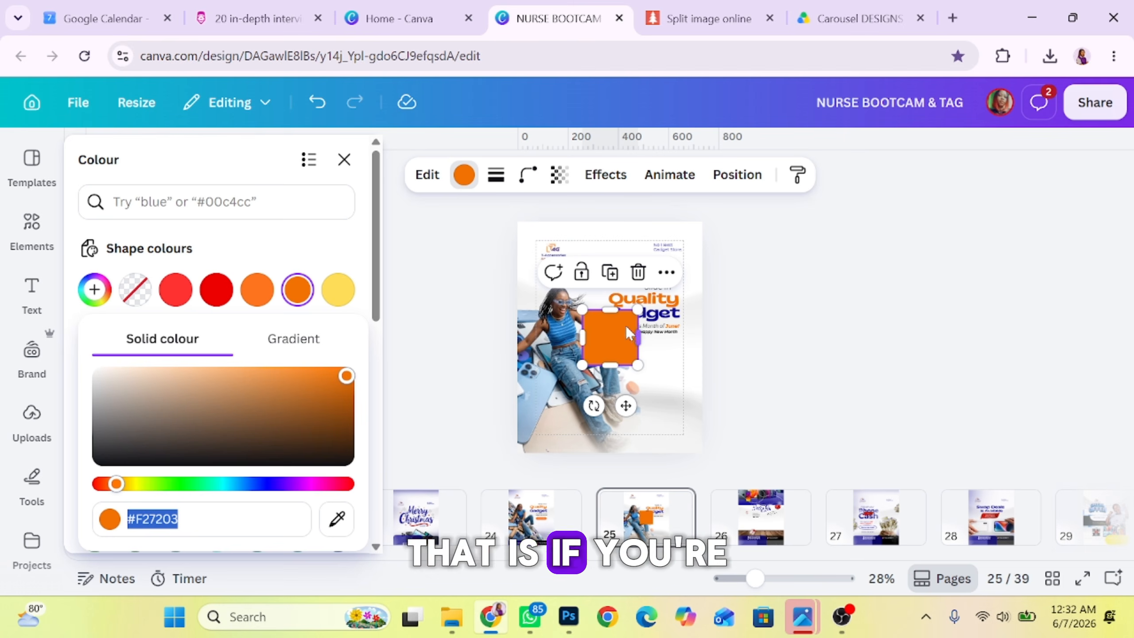
- Turn the orange square into a flat bar with rounded corners, placed below the "Happy New Month" line
{"action": "left_click_drag", "start_coordinate": [610, 309], "coordinate": [610, 337]}
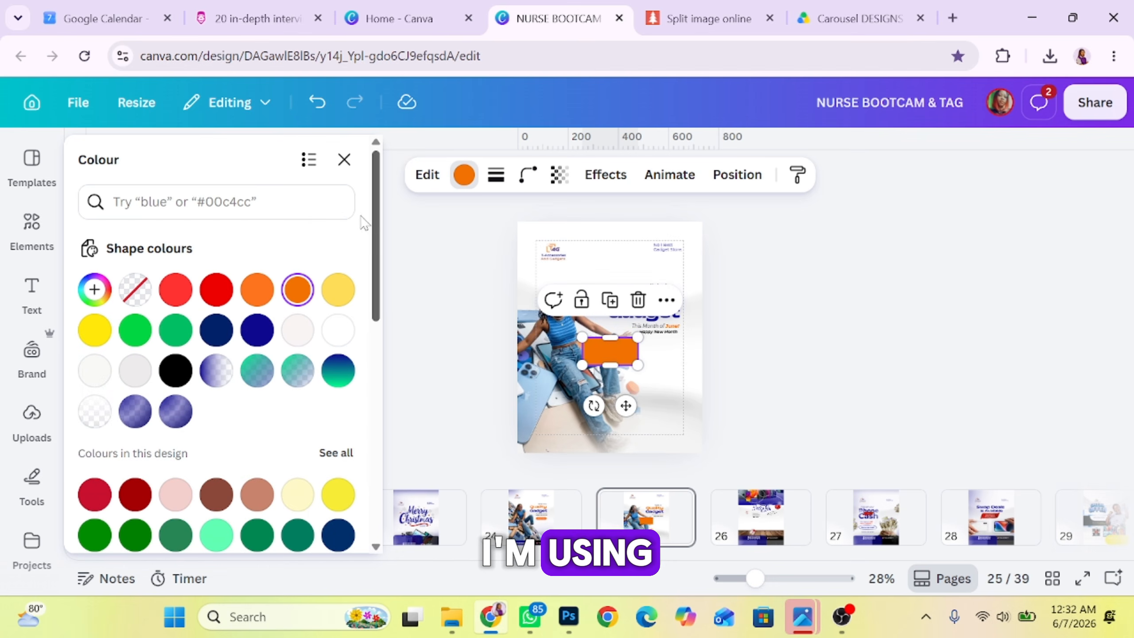
{"action": "left_click", "coordinate": [344, 160]}
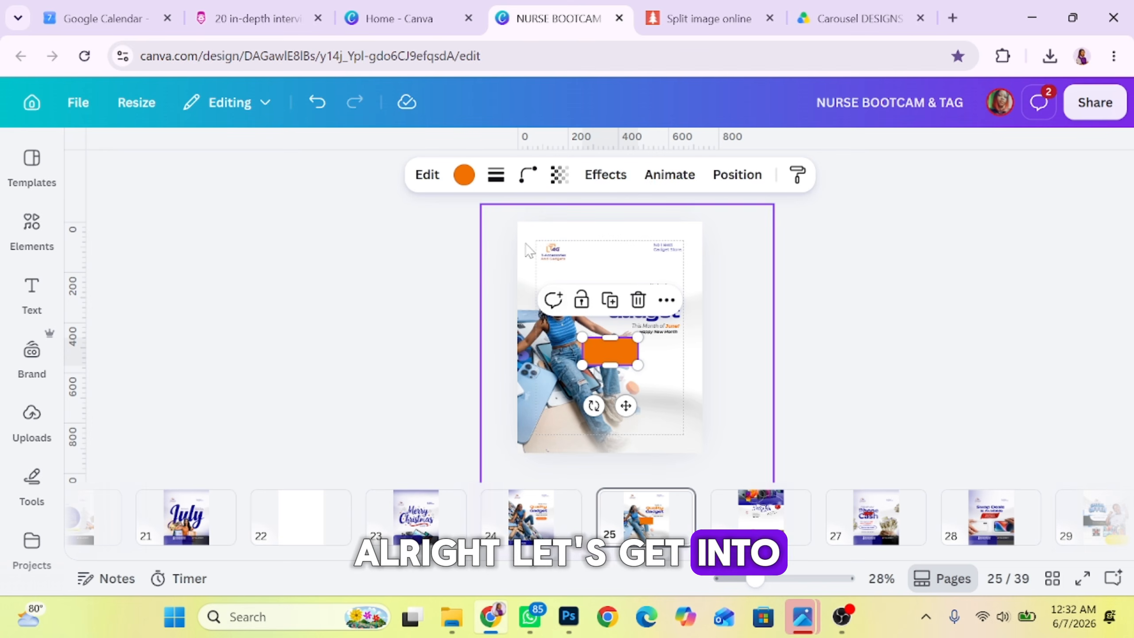
{"action": "left_click", "coordinate": [528, 174]}
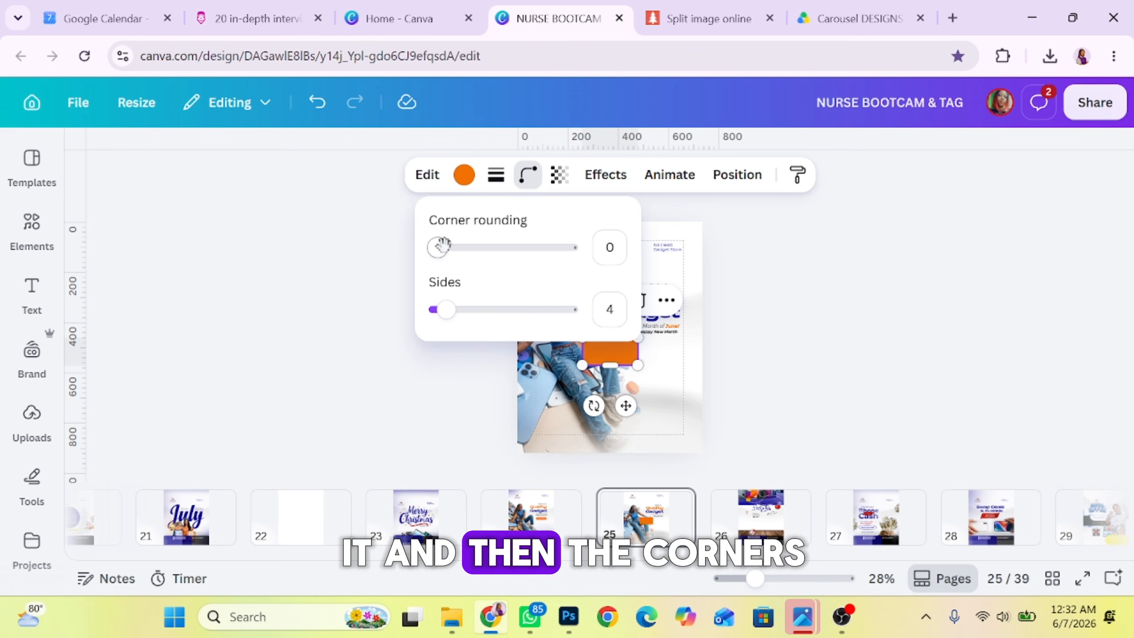
{"action": "left_click_drag", "start_coordinate": [444, 244], "coordinate": [480, 245]}
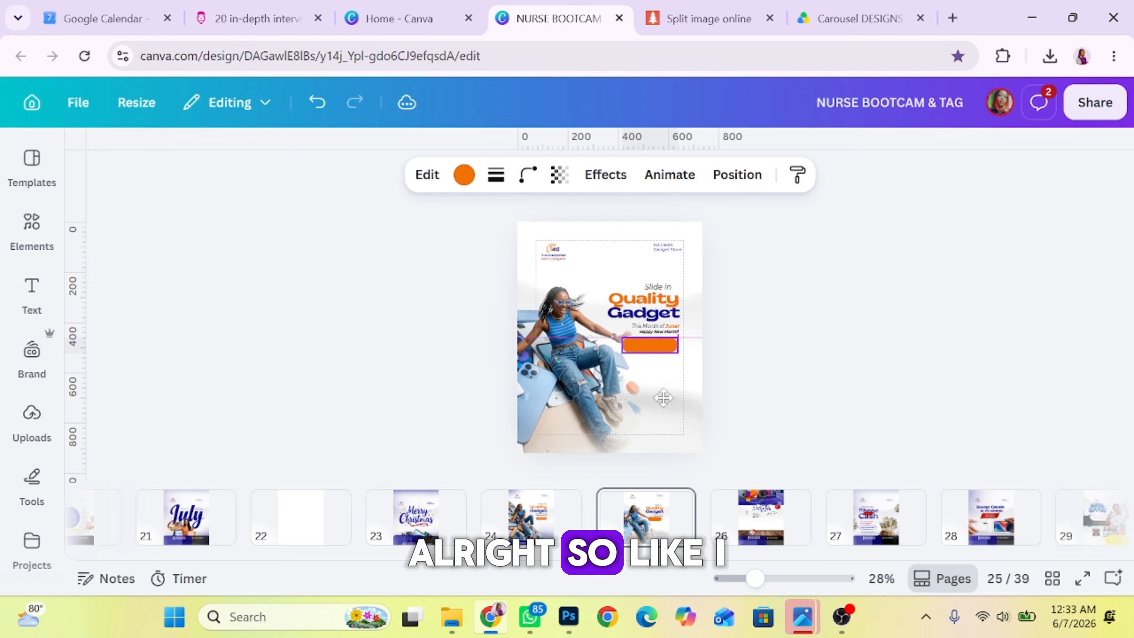
- Fill the bar with a diagonal gradient from orange to dark blue, sampling the blue from the "Gadget" heading
{"action": "left_click", "coordinate": [465, 175]}
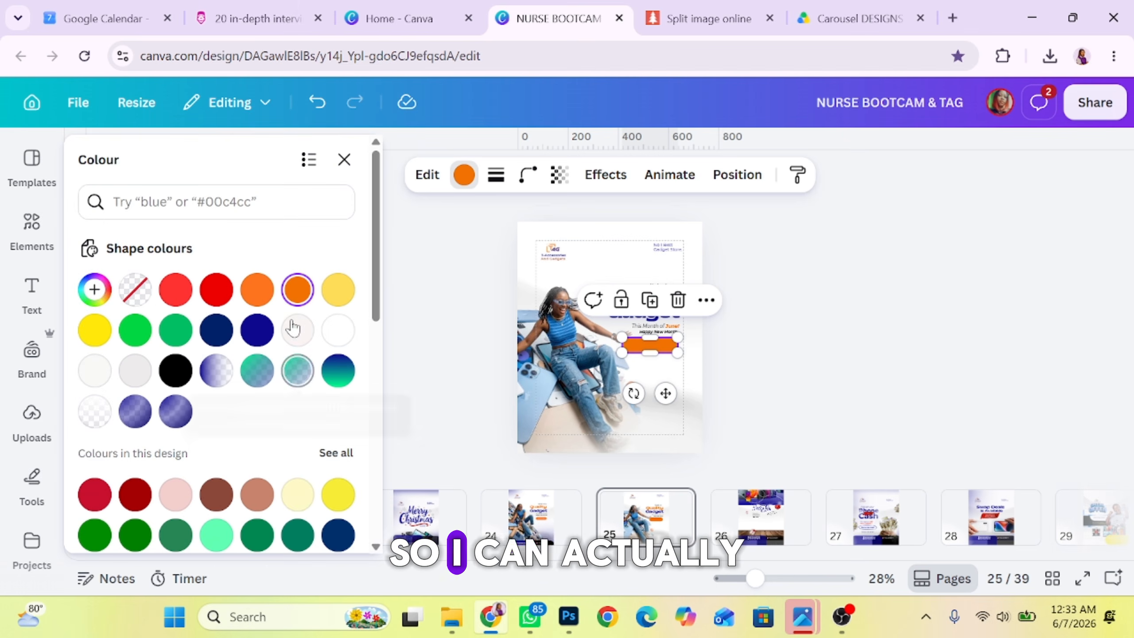
{"action": "left_click", "coordinate": [297, 289]}
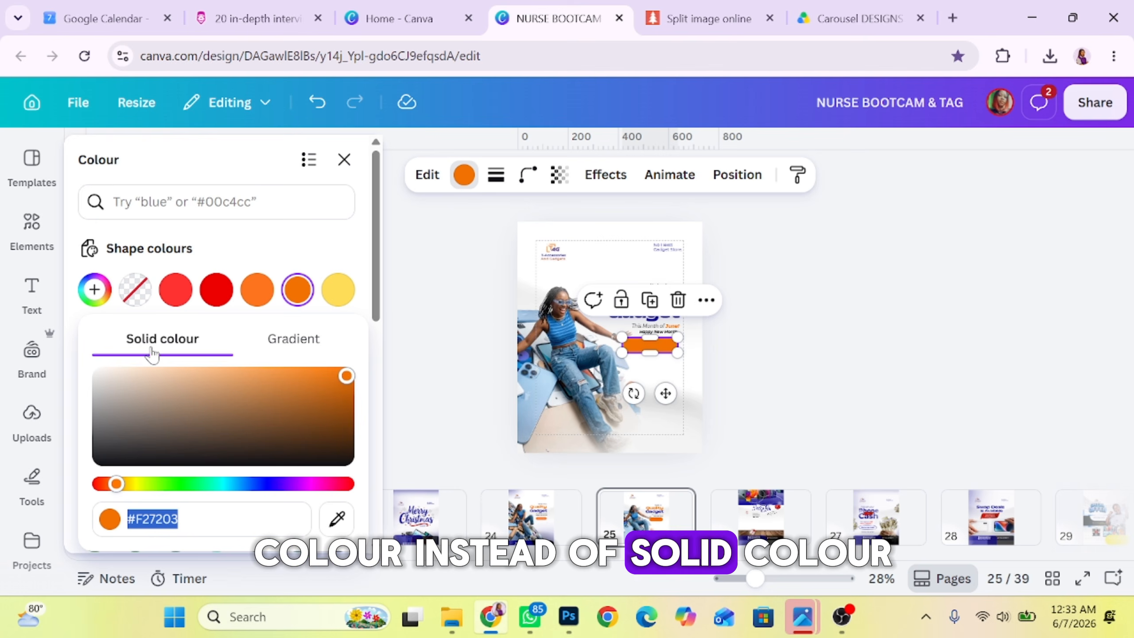
{"action": "left_click", "coordinate": [319, 351]}
{"action": "left_click", "coordinate": [160, 414]}
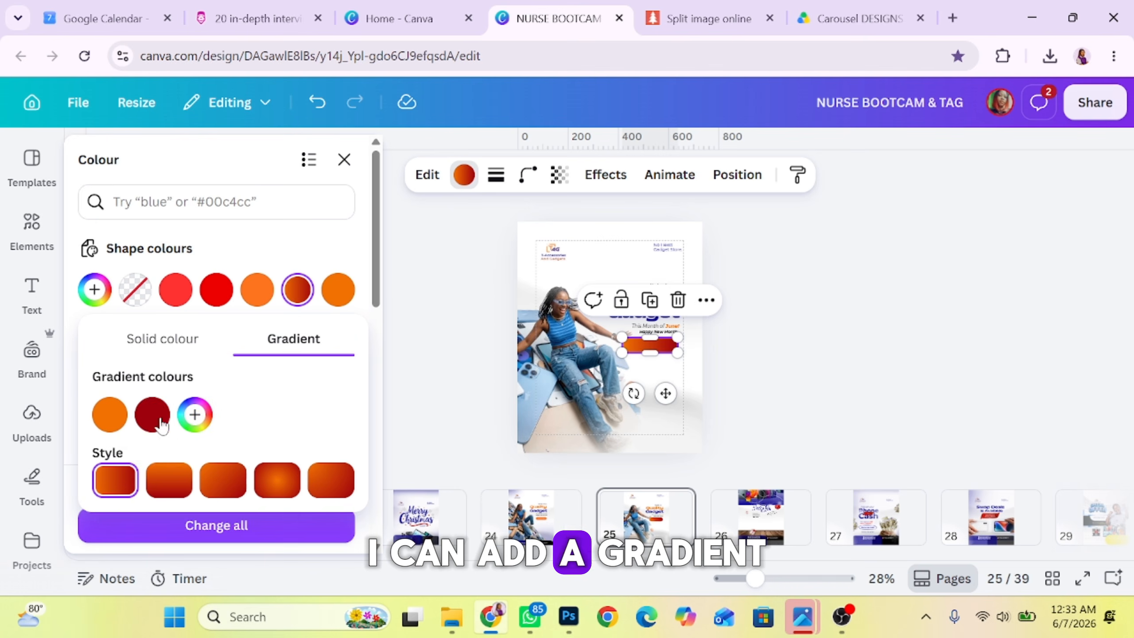
{"action": "left_click", "coordinate": [391, 358]}
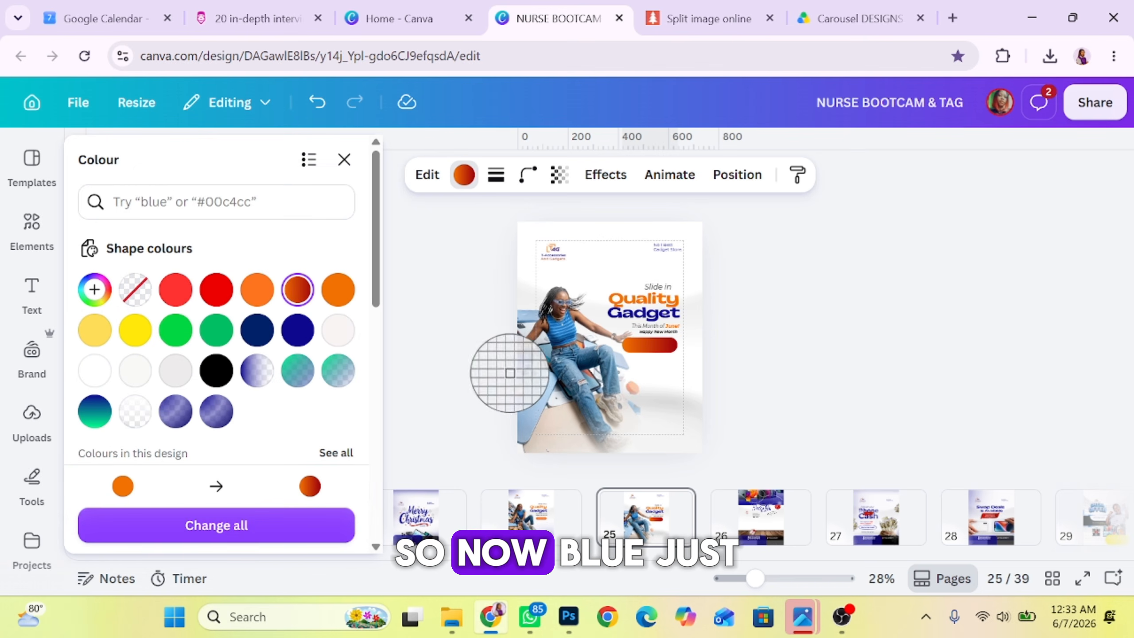
{"action": "left_click", "coordinate": [643, 326]}
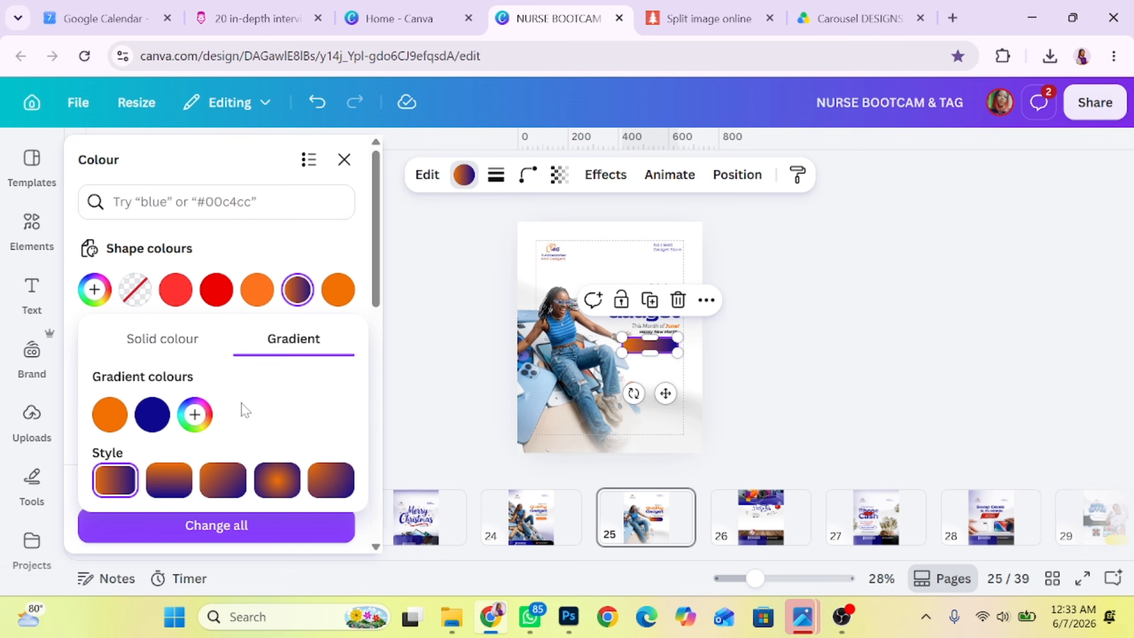
{"action": "left_click", "coordinate": [169, 480]}
{"action": "left_click", "coordinate": [224, 490]}
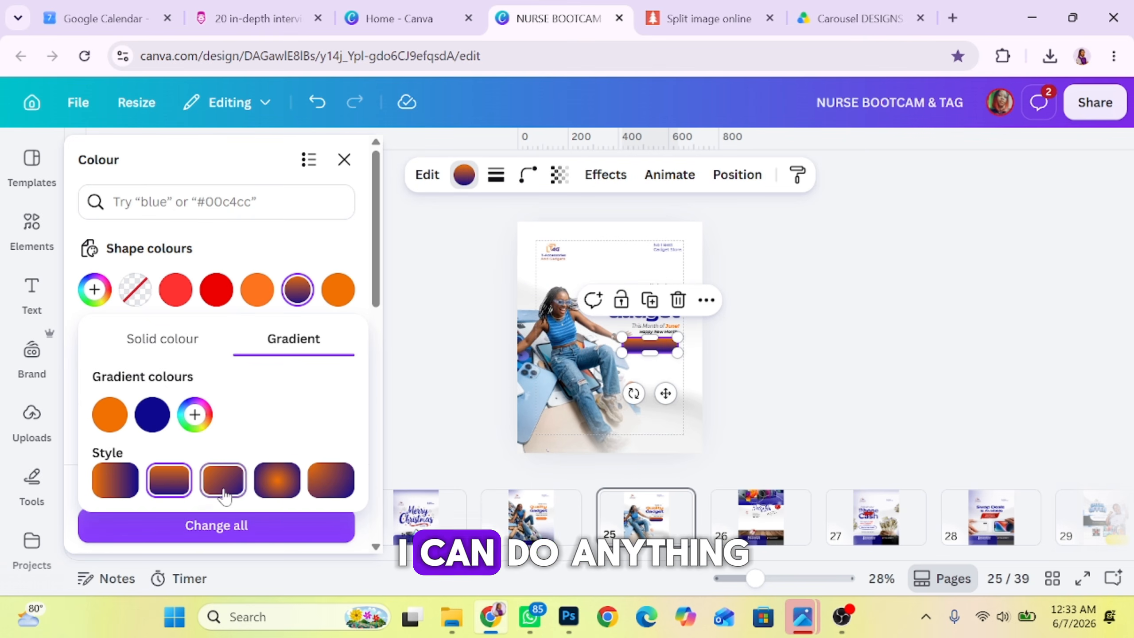
{"action": "left_click", "coordinate": [344, 160]}
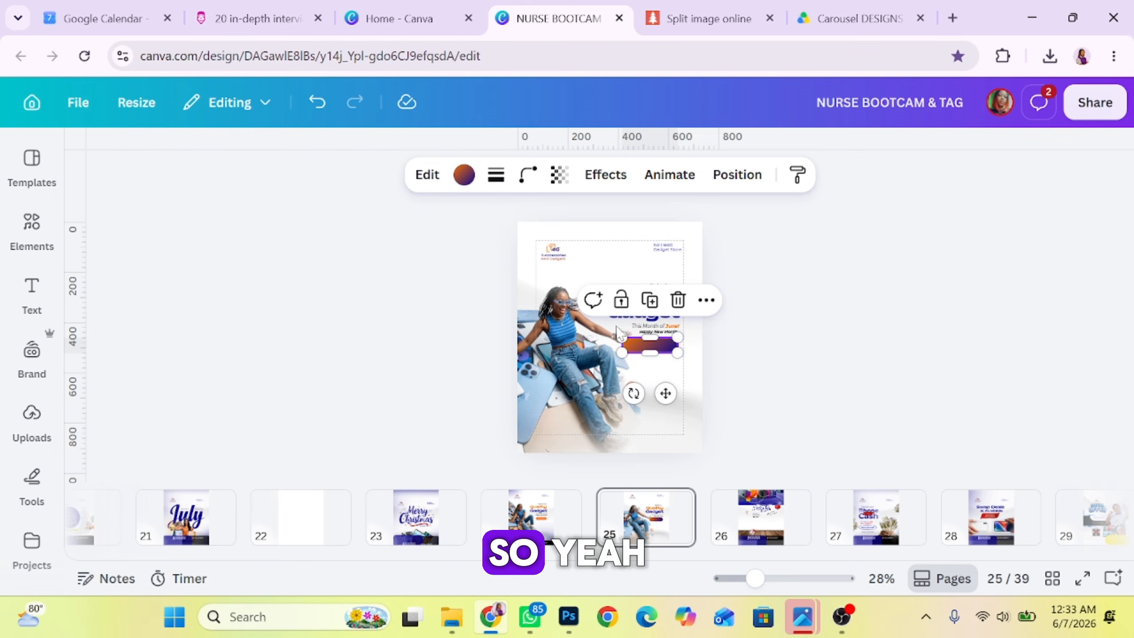
- Shrink the gradient bar and place it just below the "Happy New Month" line, and select that text line
{"action": "left_click", "coordinate": [762, 392]}
{"action": "left_click", "coordinate": [650, 344]}
{"action": "scroll", "coordinate": [625, 344], "scroll_direction": "up", "scroll_amount": 5}
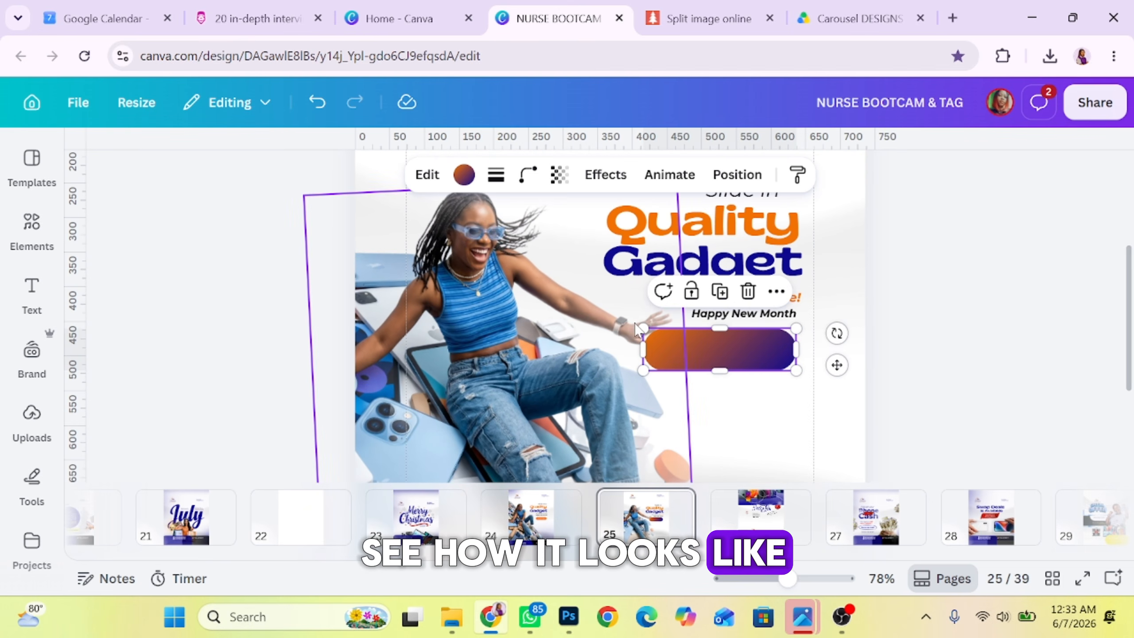
{"action": "left_click_drag", "start_coordinate": [643, 329], "coordinate": [669, 337]}
{"action": "left_click_drag", "start_coordinate": [747, 342], "coordinate": [753, 325]}
{"action": "left_click", "coordinate": [754, 318]}
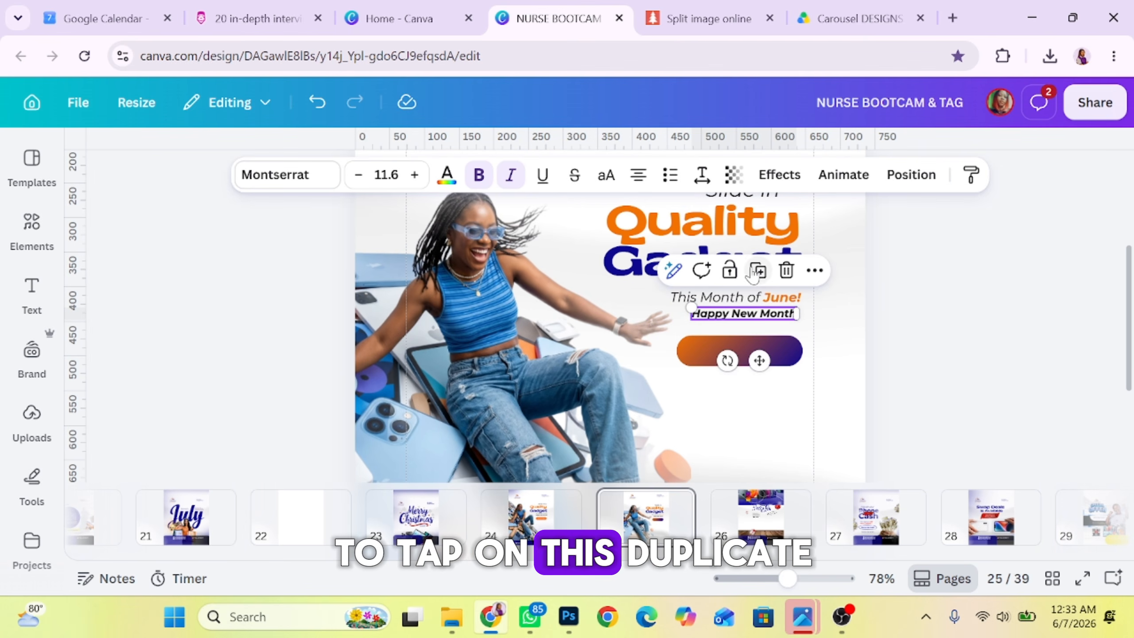
- Duplicate the "Happy New Month" line, place the copy on the gradient bar and colour its text white
{"action": "left_click", "coordinate": [769, 281]}
{"action": "left_click_drag", "start_coordinate": [750, 318], "coordinate": [734, 350]}
{"action": "double_click", "coordinate": [736, 351]}
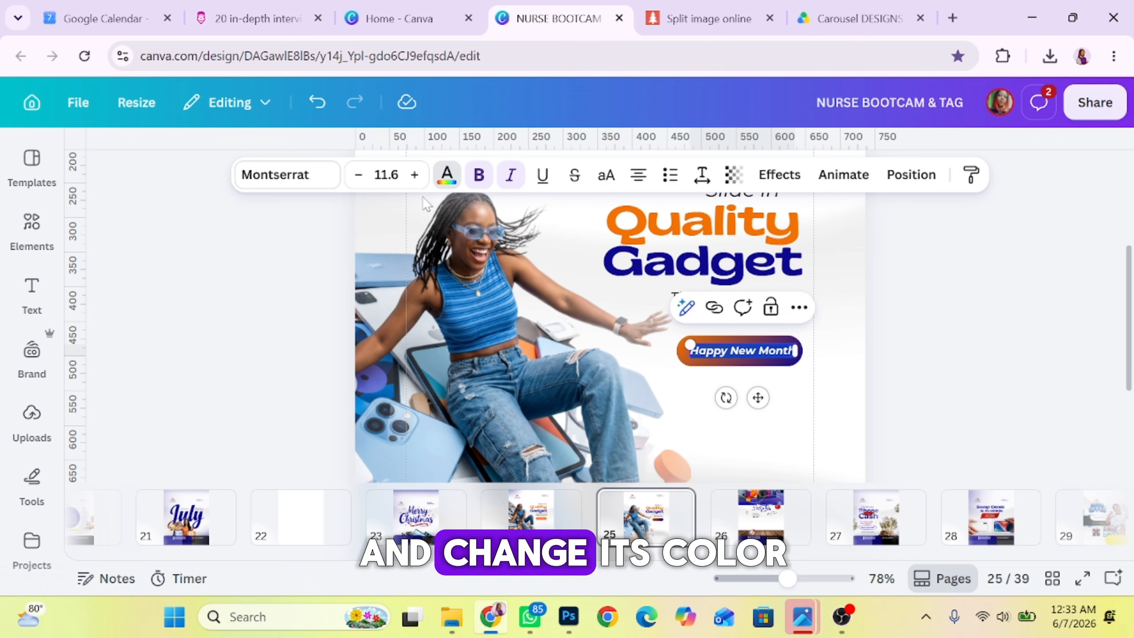
{"action": "left_click", "coordinate": [447, 174]}
{"action": "left_click", "coordinate": [127, 436]}
{"action": "left_click", "coordinate": [344, 224]}
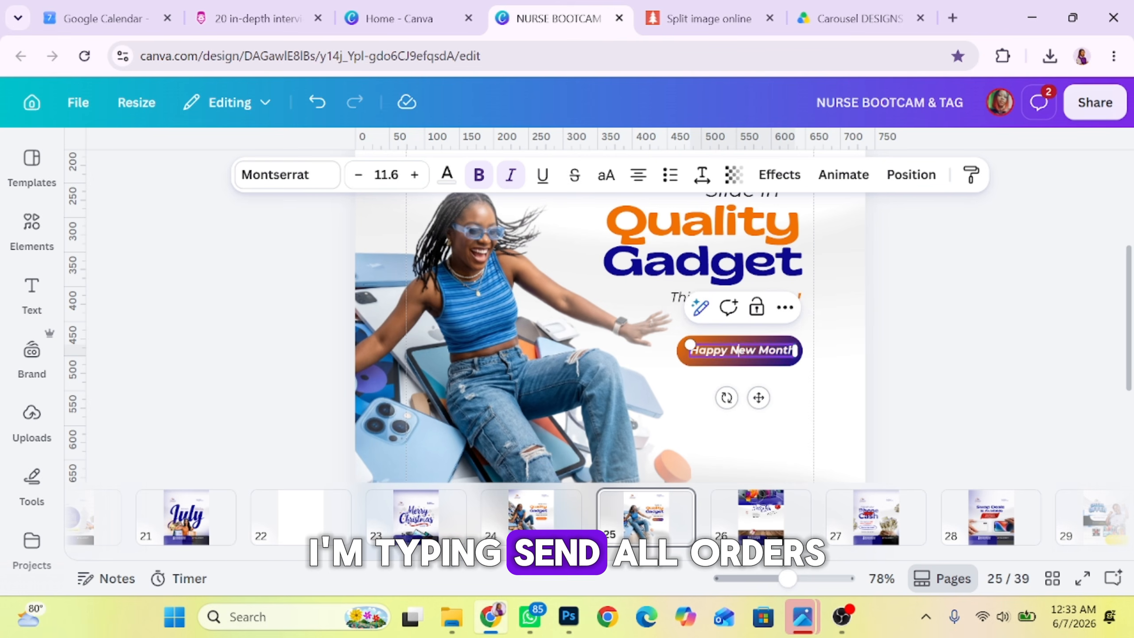
- Replace the text on the gradient bar with "Send all orders!" and set it in uppercase
{"action": "type", "text": "Send a"}
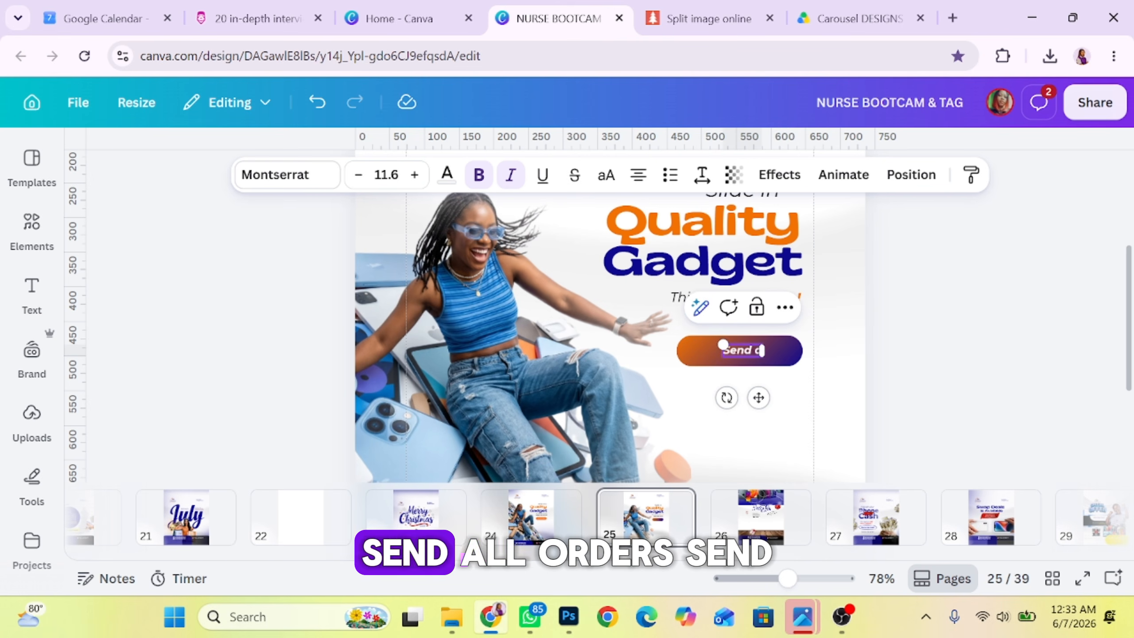
{"action": "type", "text": "ll orde"}
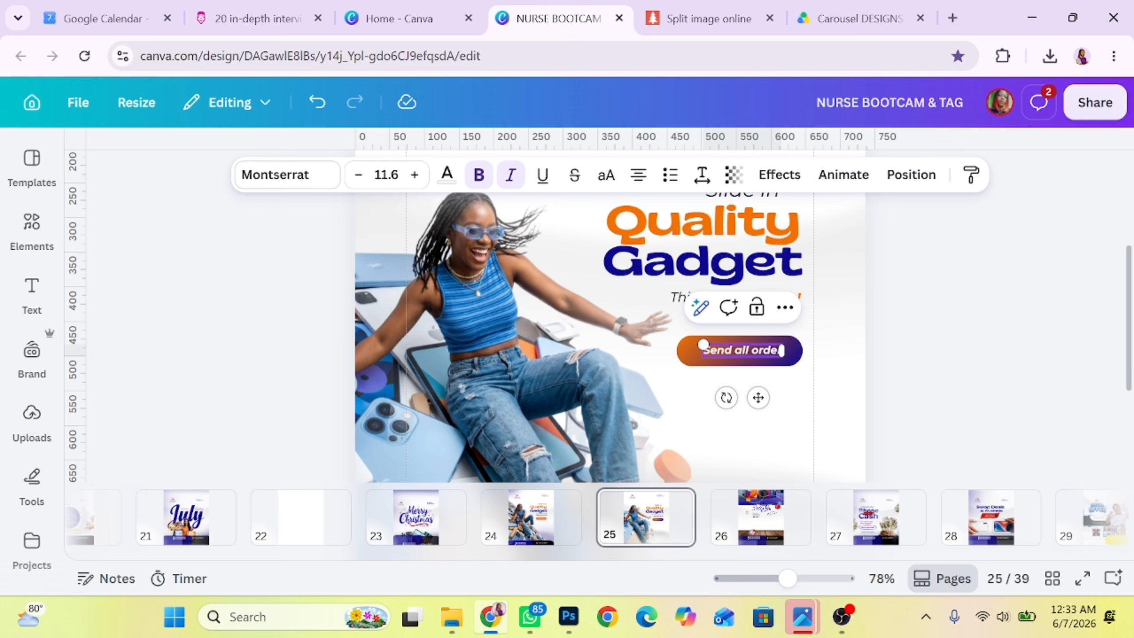
{"action": "type", "text": "r"}
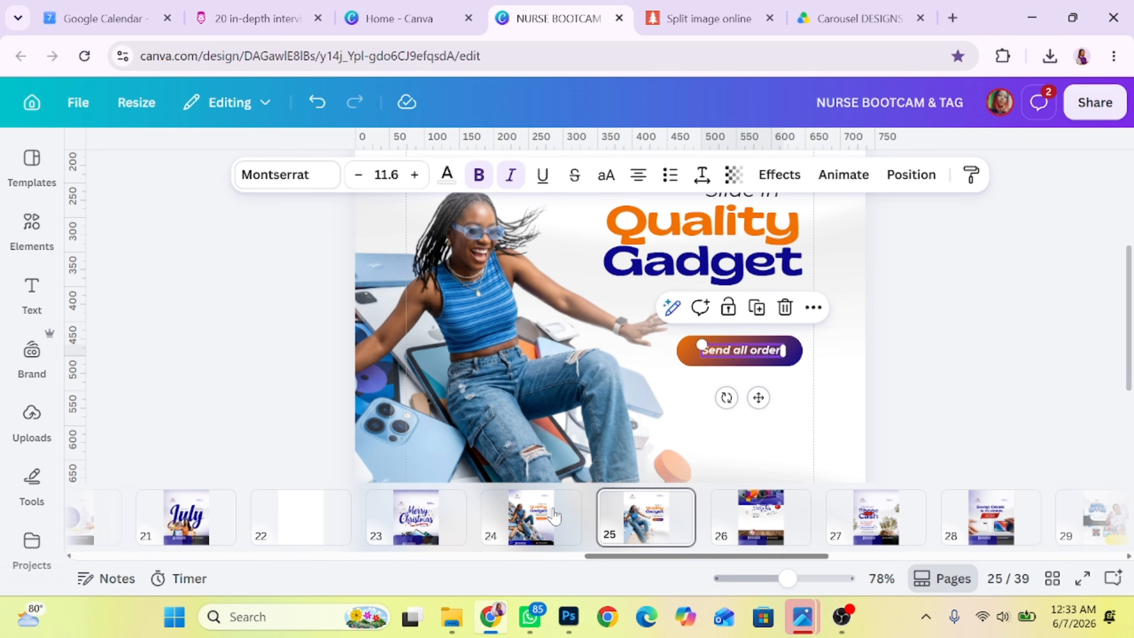
{"action": "type", "text": "s"}
{"action": "key", "text": "ctrl+shift+k"}
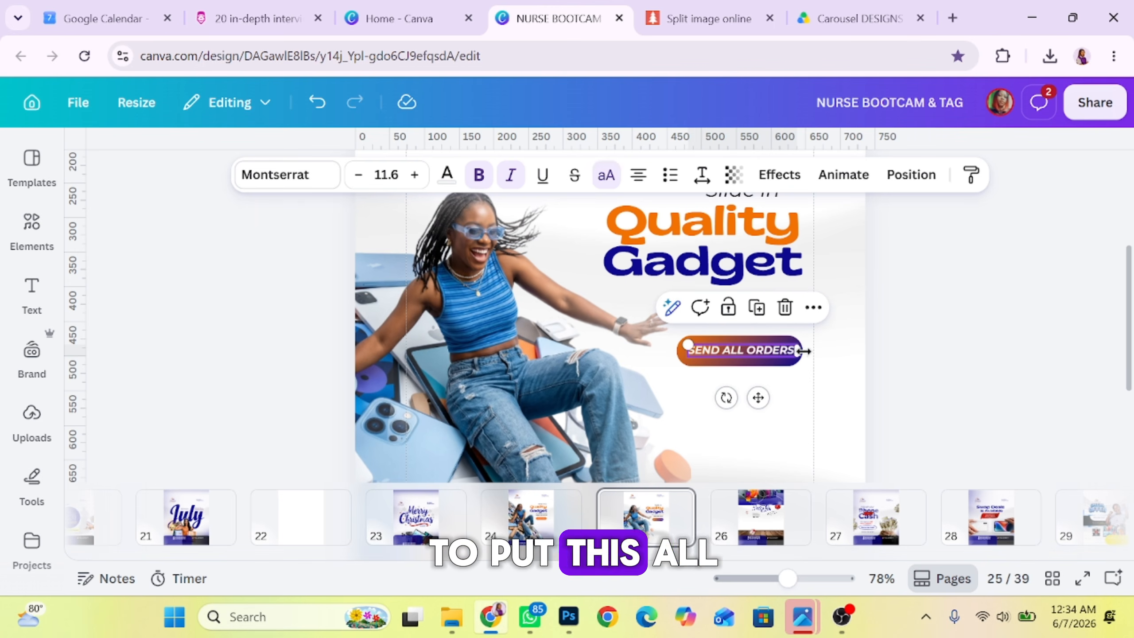
- Set the button text's font size to 10.6 and remove its bold formatting
{"action": "left_click", "coordinate": [359, 175]}
{"action": "left_click", "coordinate": [359, 175]}
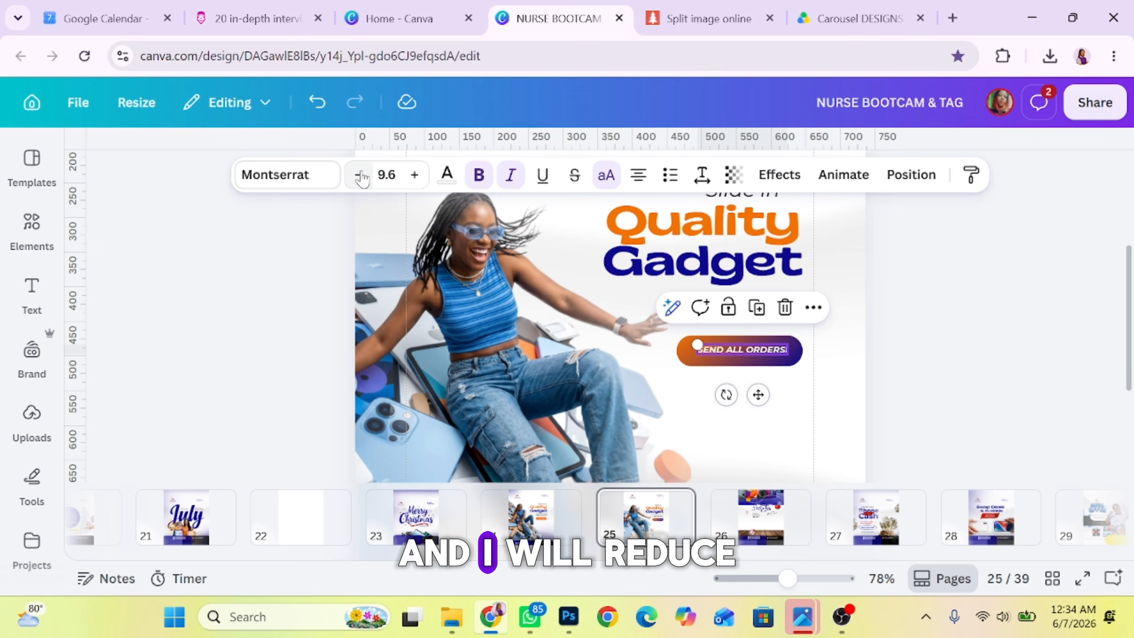
{"action": "key", "text": "ctrl+shift+period"}
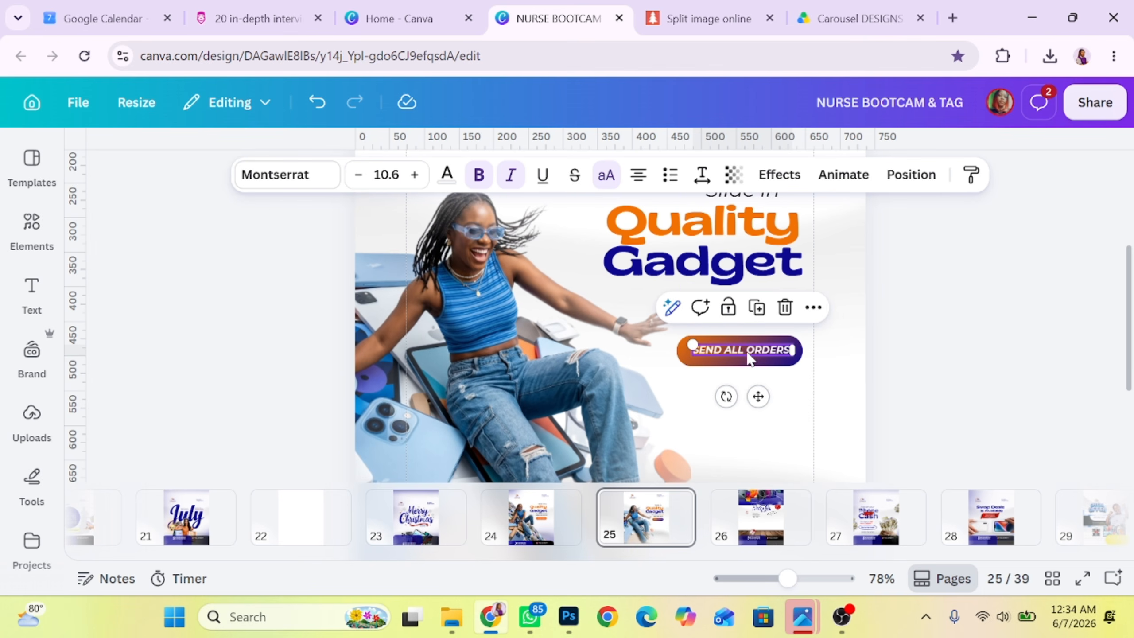
{"action": "left_click", "coordinate": [751, 357]}
{"action": "double_click", "coordinate": [750, 358]}
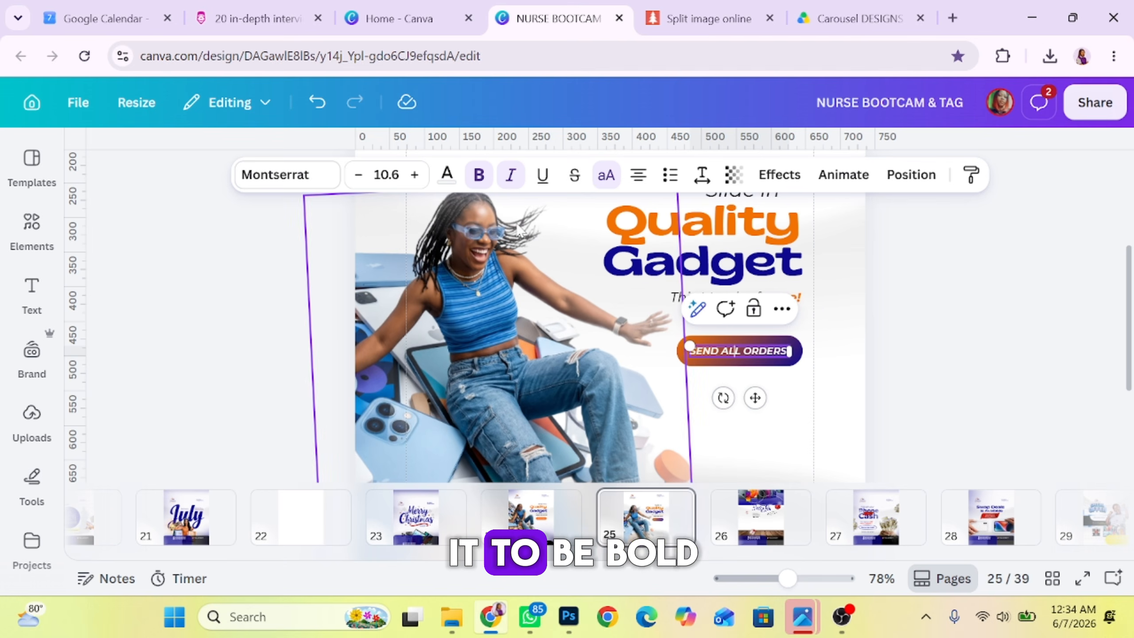
{"action": "left_click", "coordinate": [479, 179]}
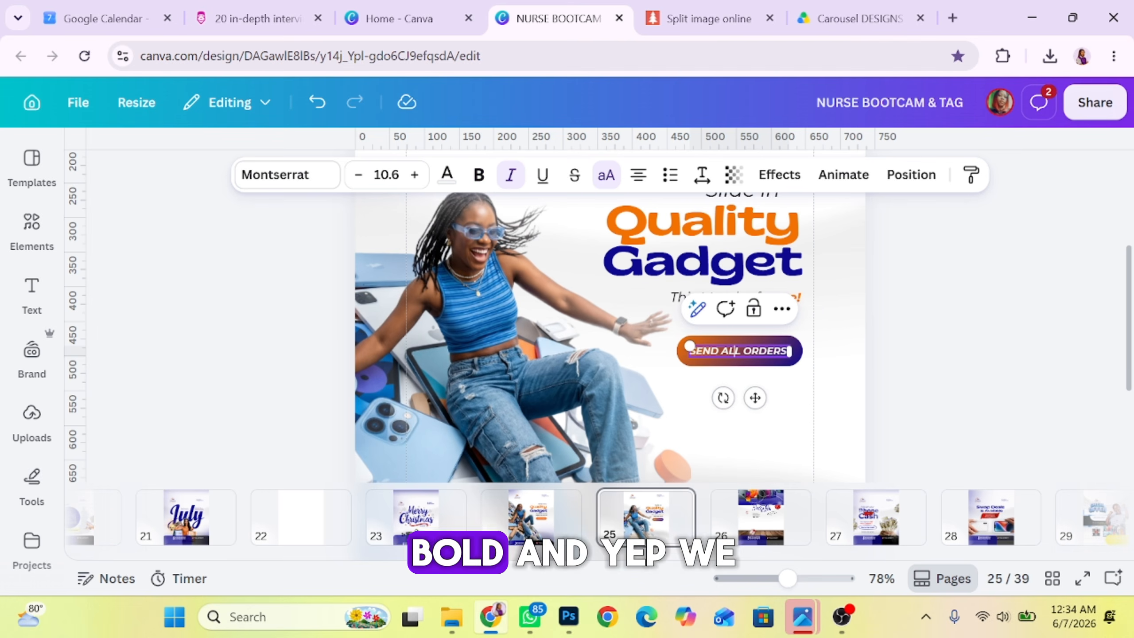
{"action": "left_click", "coordinate": [790, 410]}
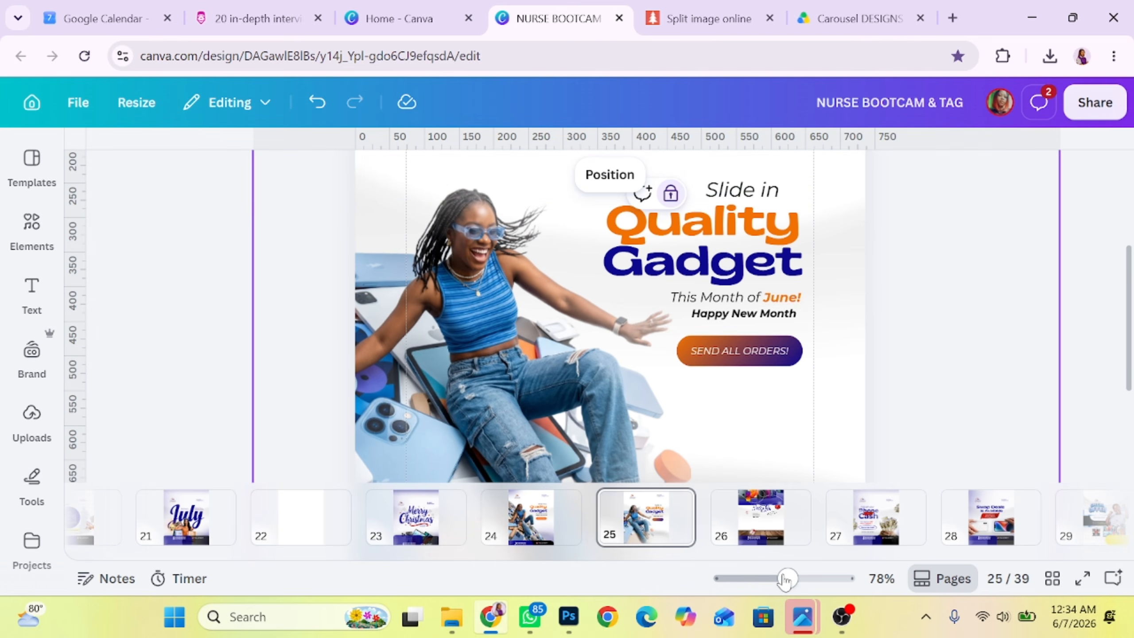
- Adjust the woman cut-out's brightness to 8 and raise its contrast slightly
{"action": "mouse_move", "coordinate": [786, 580]}
{"action": "left_mouse_down"}
{"action": "mouse_move", "coordinate": [756, 579]}
{"action": "mouse_move", "coordinate": [781, 579]}
{"action": "left_mouse_up"}
{"action": "left_click", "coordinate": [565, 367]}
{"action": "left_click", "coordinate": [303, 174]}
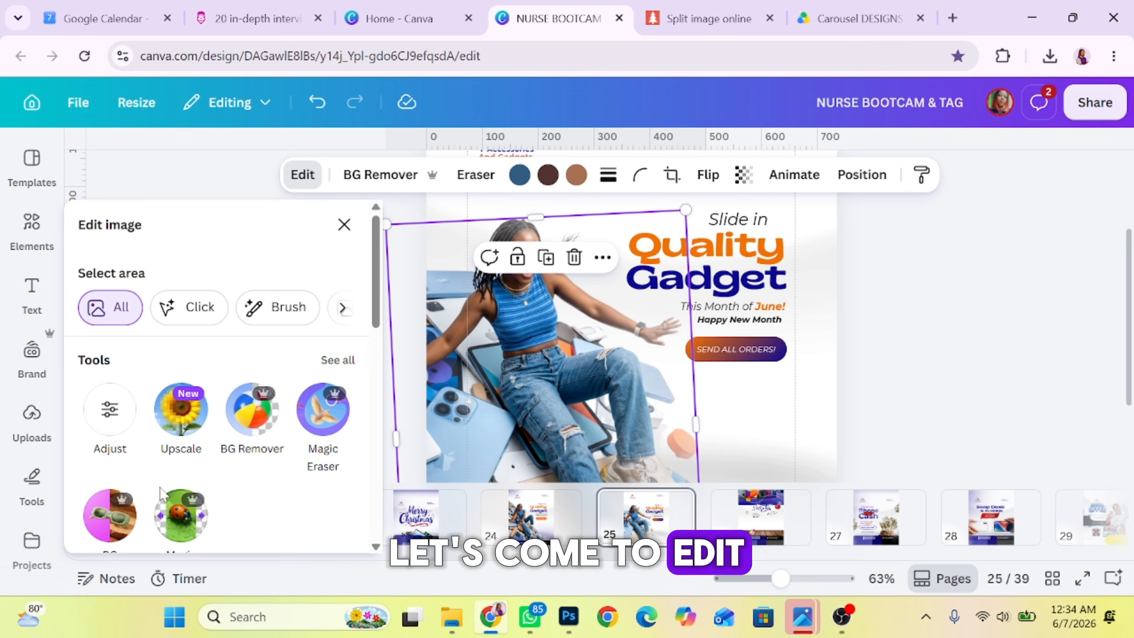
{"action": "left_click", "coordinate": [110, 409]}
{"action": "scroll", "coordinate": [229, 450], "scroll_direction": "down", "scroll_amount": 5}
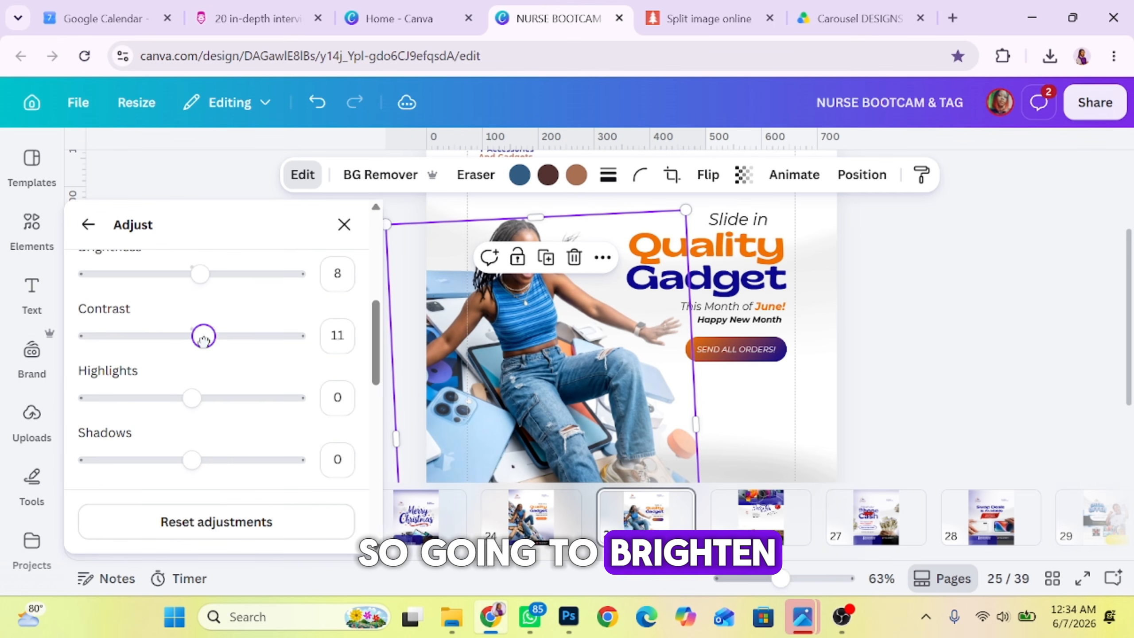
{"action": "left_click_drag", "start_coordinate": [204, 338], "coordinate": [206, 337]}
- Set the woman cut-out's vibrance to 12 and increase its saturation
{"action": "scroll", "coordinate": [201, 393], "scroll_direction": "down", "scroll_amount": 6}
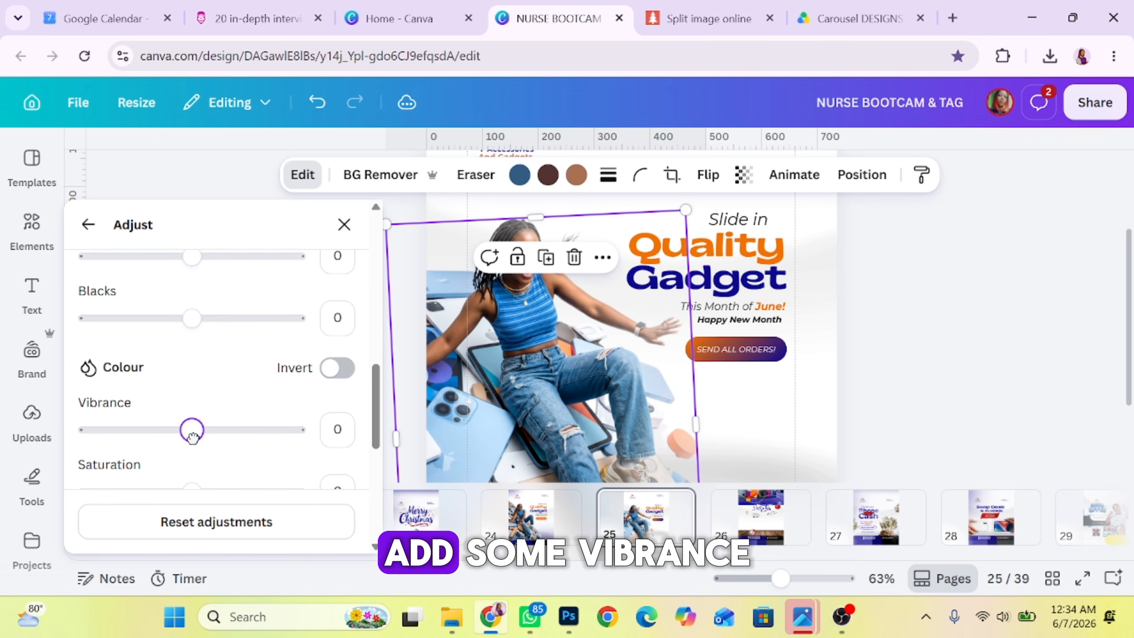
{"action": "left_click_drag", "start_coordinate": [192, 436], "coordinate": [204, 444]}
{"action": "scroll", "coordinate": [203, 442], "scroll_direction": "down", "scroll_amount": 2}
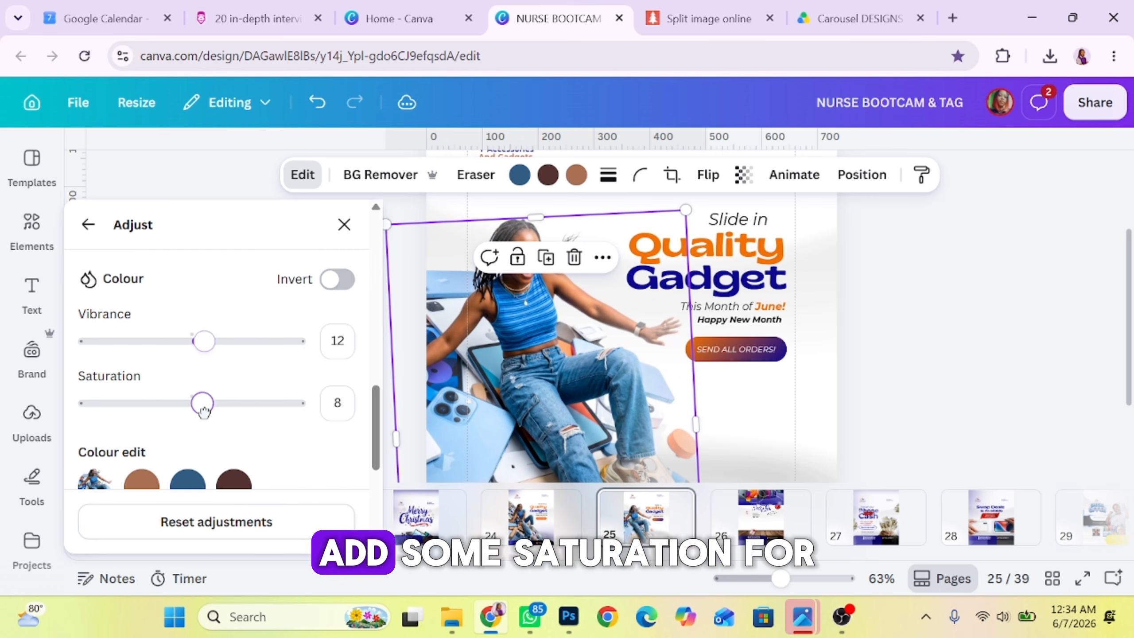
{"action": "left_click_drag", "start_coordinate": [202, 403], "coordinate": [222, 447]}
{"action": "scroll", "coordinate": [213, 447], "scroll_direction": "down", "scroll_amount": 4}
{"action": "left_click", "coordinate": [344, 224]}
{"action": "scroll", "coordinate": [498, 447], "scroll_direction": "up", "scroll_amount": 2}
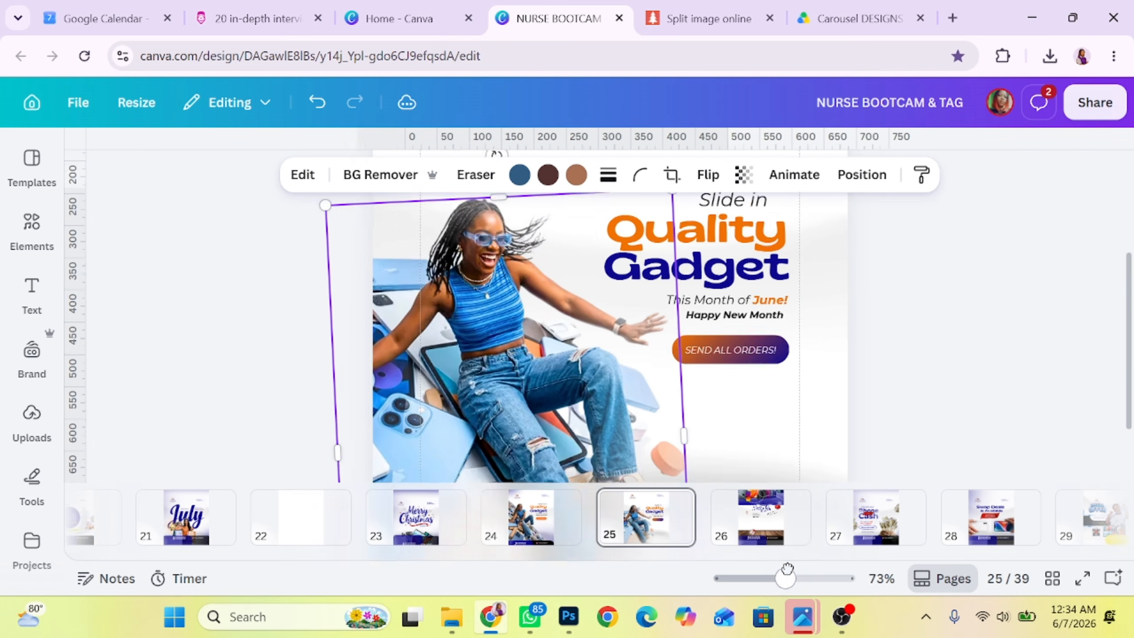
{"action": "scroll", "coordinate": [530, 368], "scroll_direction": "up", "scroll_amount": 4}
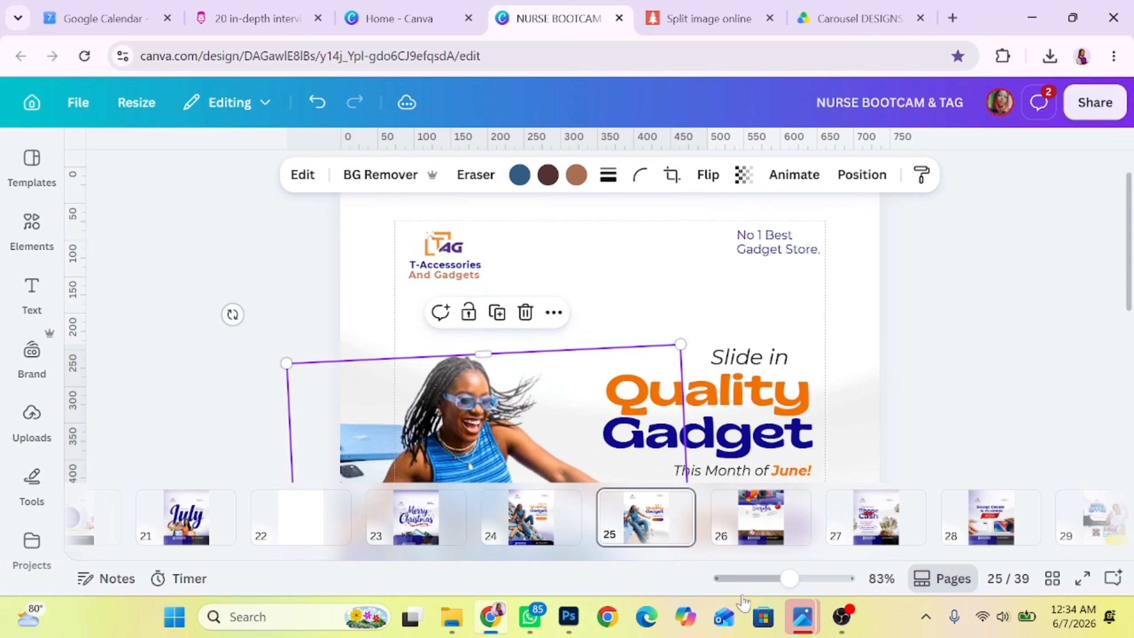
{"action": "scroll", "coordinate": [603, 441], "scroll_direction": "down", "scroll_amount": 5}
{"action": "left_click", "coordinate": [587, 445]}
{"action": "left_click", "coordinate": [796, 393]}
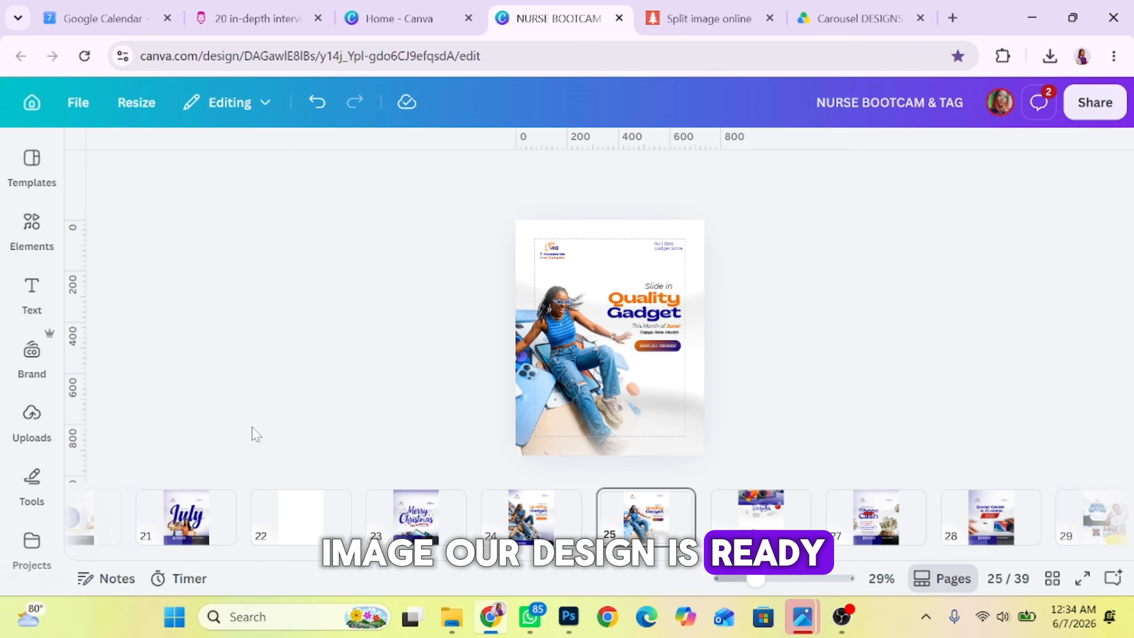
- Copy the blue gradient from page 24 onto page 25 and move it up over the flyer
{"action": "left_click", "coordinate": [530, 514]}
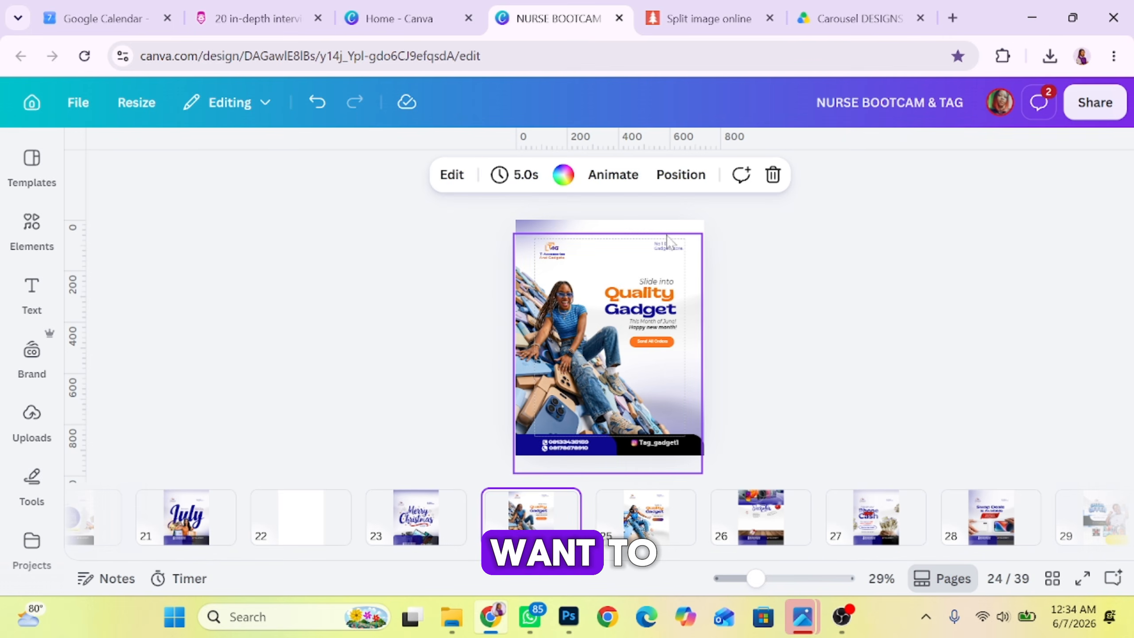
{"action": "left_click", "coordinate": [589, 221]}
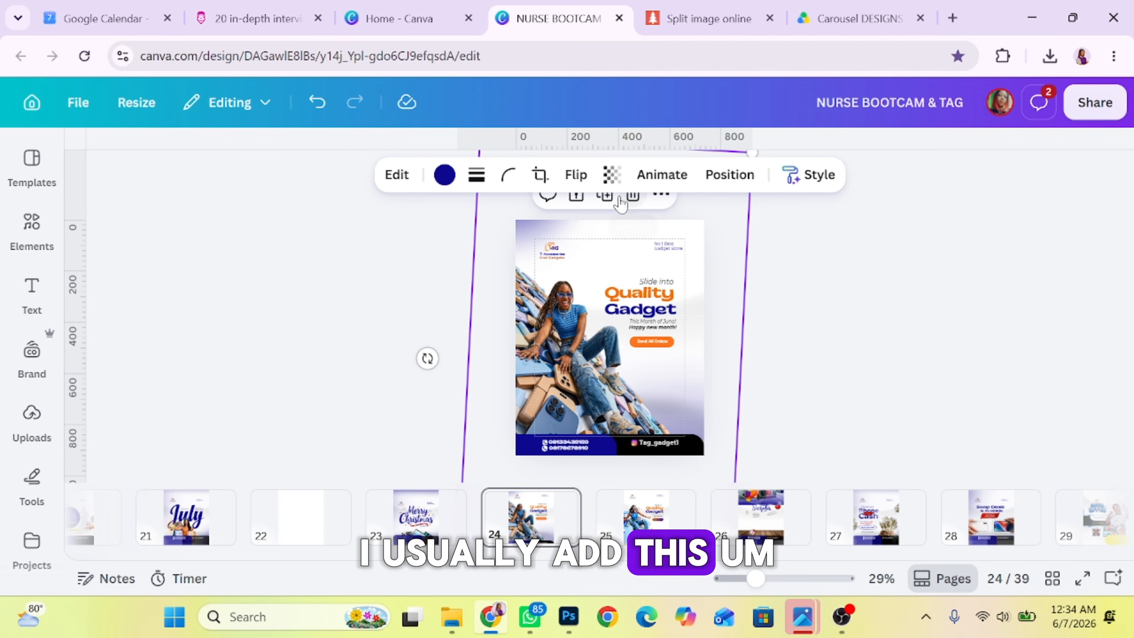
{"action": "left_click_drag", "start_coordinate": [620, 203], "coordinate": [647, 509]}
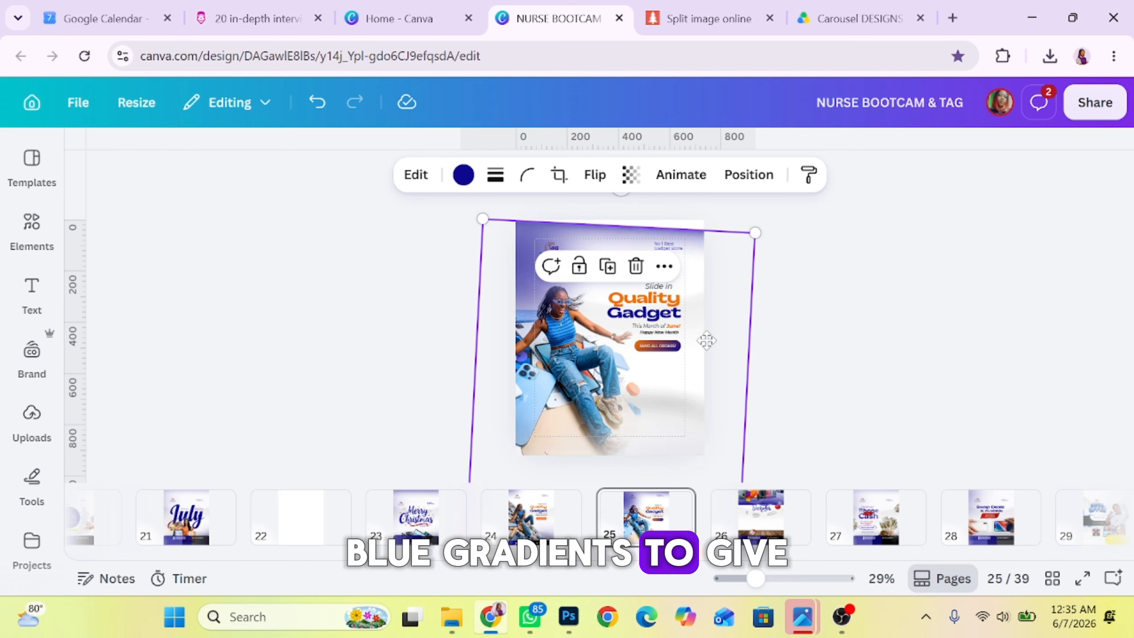
{"action": "left_click_drag", "start_coordinate": [707, 340], "coordinate": [710, 289]}
- Send the blue gradient backward, rotate and reposition it over the page, and lock it
{"action": "left_click", "coordinate": [749, 174]}
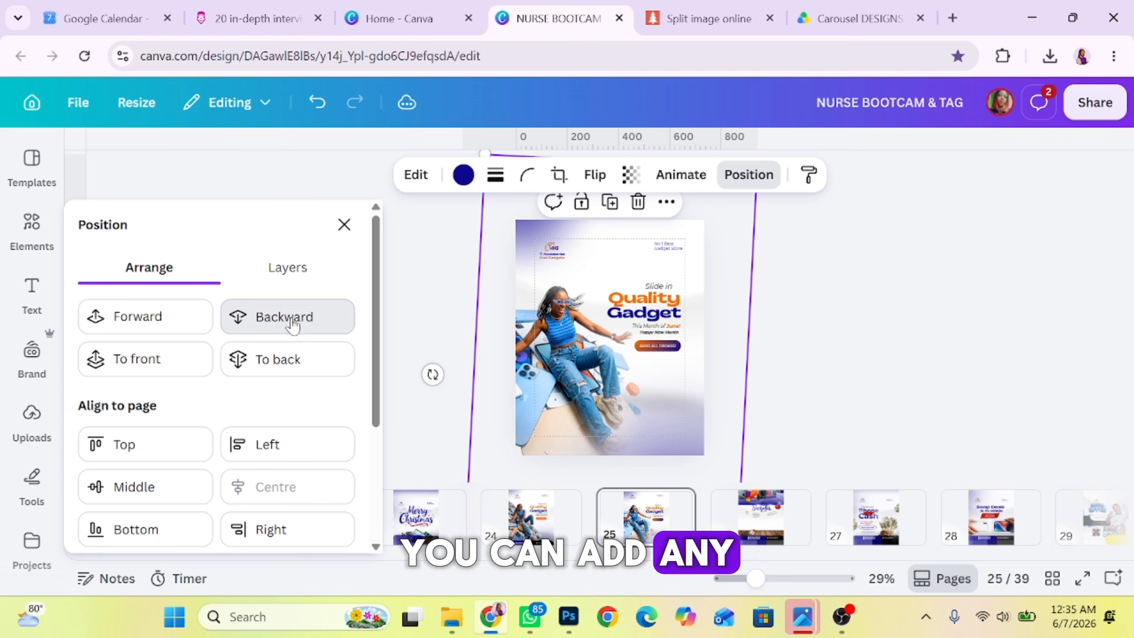
{"action": "left_click", "coordinate": [292, 318]}
{"action": "left_click_drag", "start_coordinate": [432, 374], "coordinate": [415, 402]}
{"action": "left_click_drag", "start_coordinate": [787, 365], "coordinate": [768, 404]}
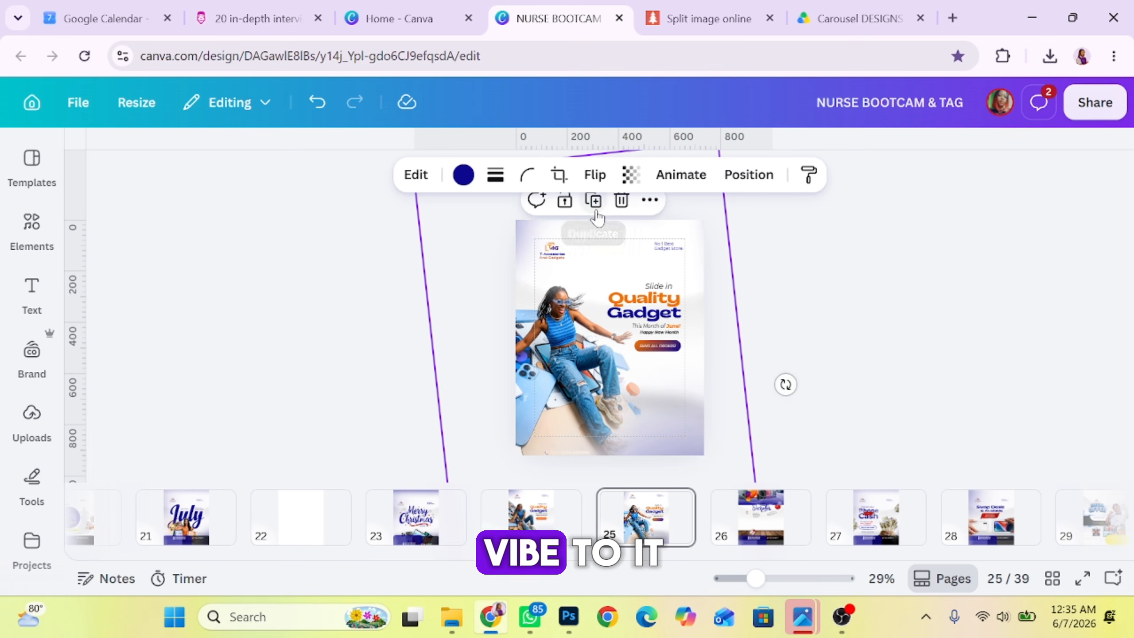
{"action": "left_click", "coordinate": [564, 201]}
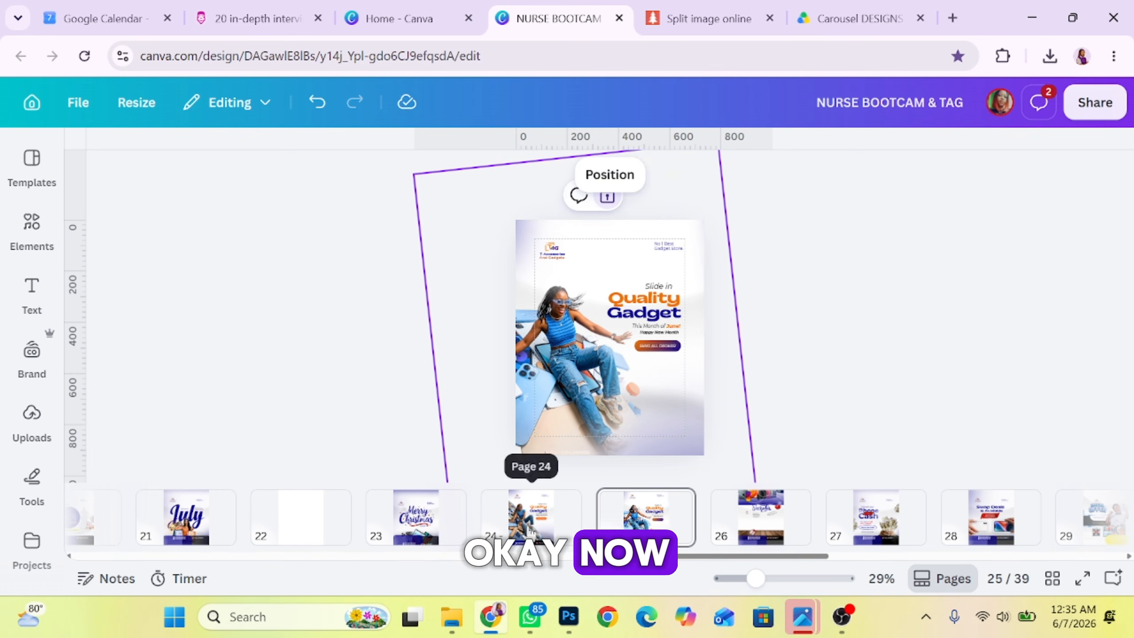
- Try grouping the contact details in page 24's footer and moving them up, and undo both changes
{"action": "left_click", "coordinate": [529, 530]}
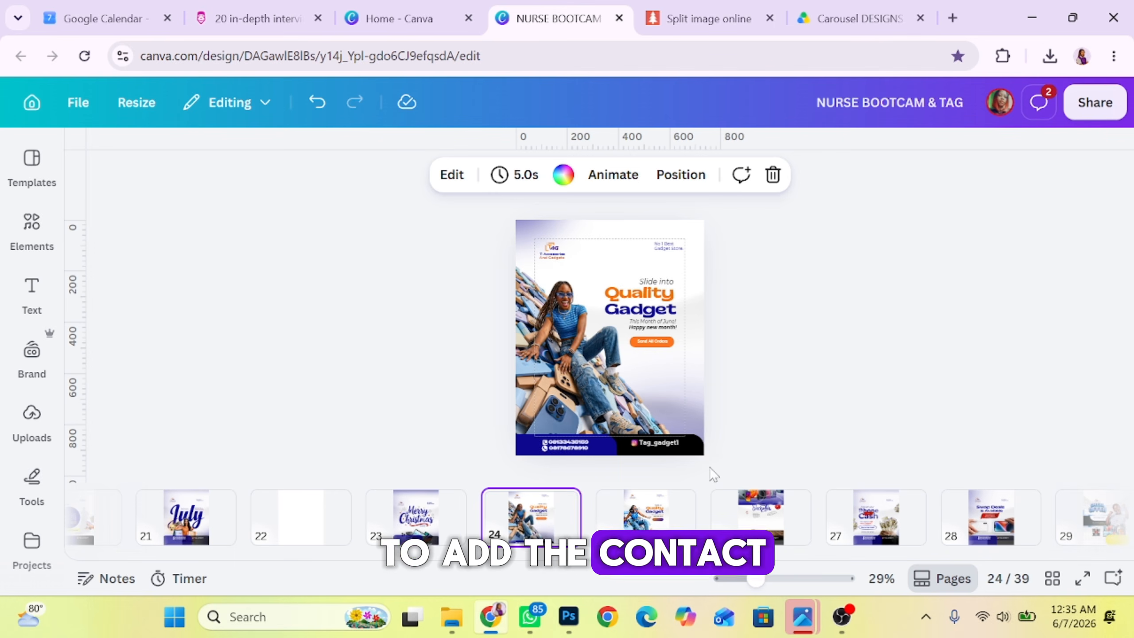
{"action": "left_click", "coordinate": [854, 352]}
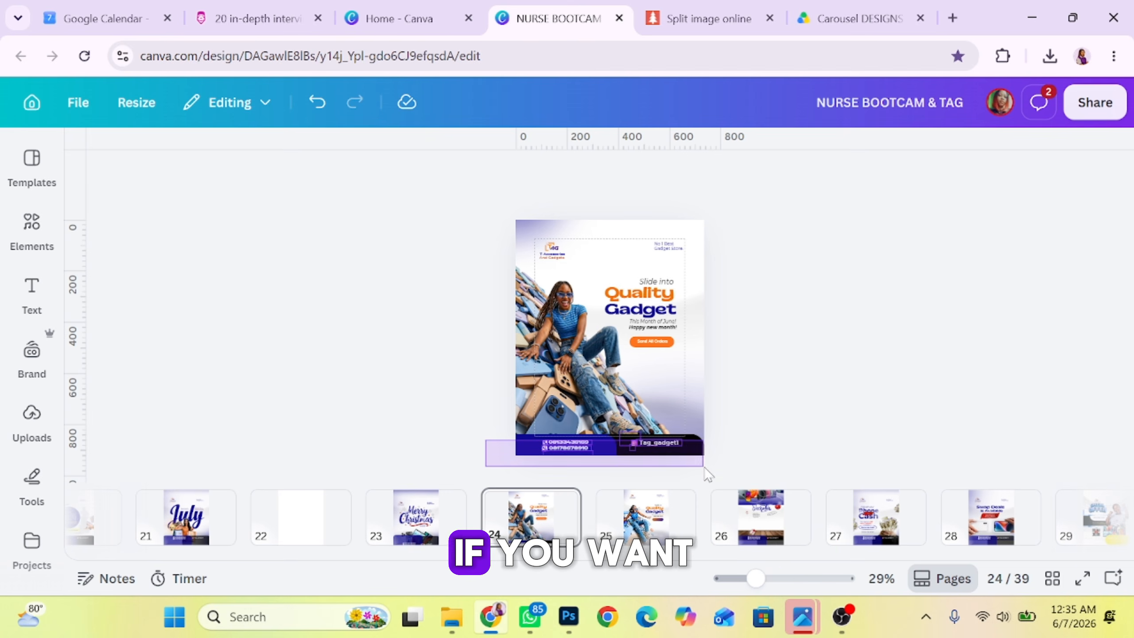
{"action": "left_click", "coordinate": [657, 449]}
{"action": "left_click", "coordinate": [644, 394]}
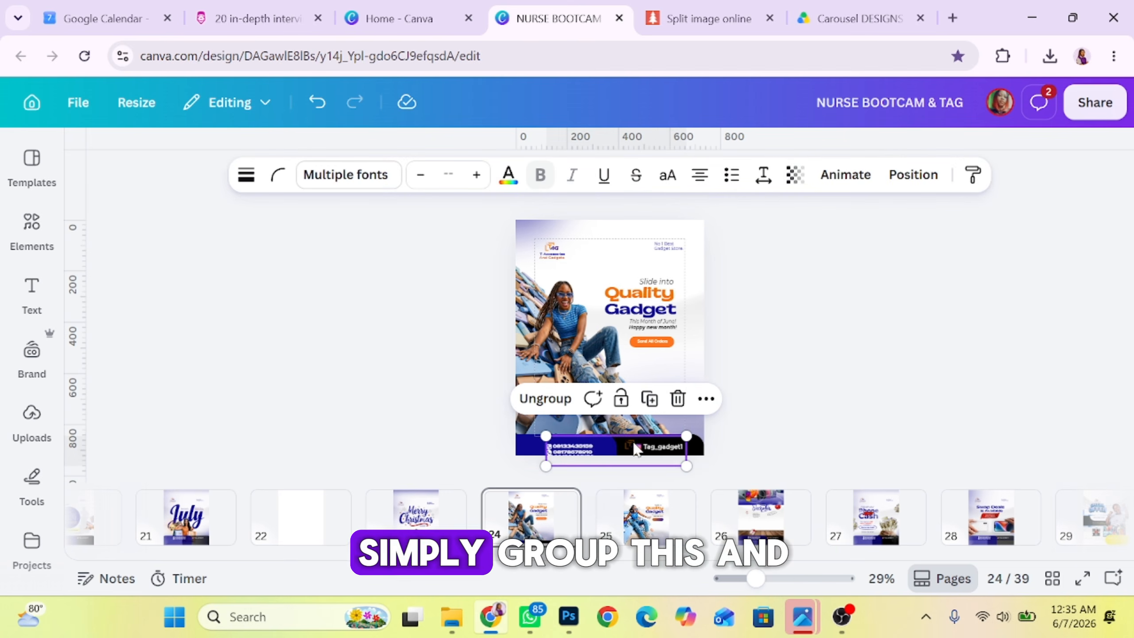
{"action": "left_click_drag", "start_coordinate": [625, 444], "coordinate": [660, 422]}
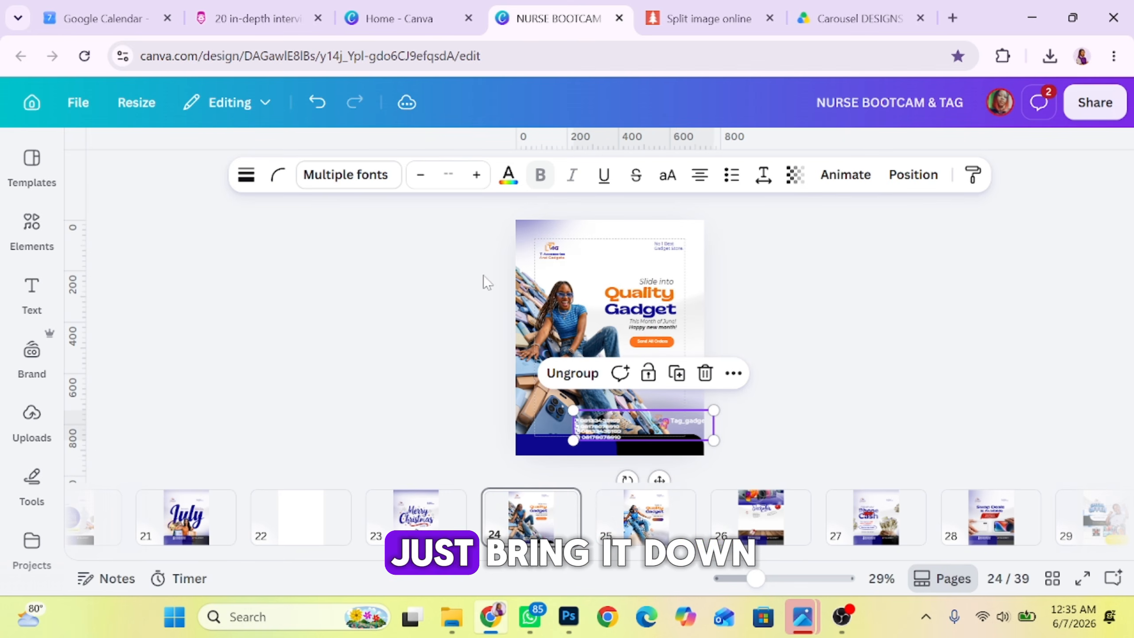
{"action": "left_click", "coordinate": [317, 103]}
{"action": "left_click", "coordinate": [317, 102]}
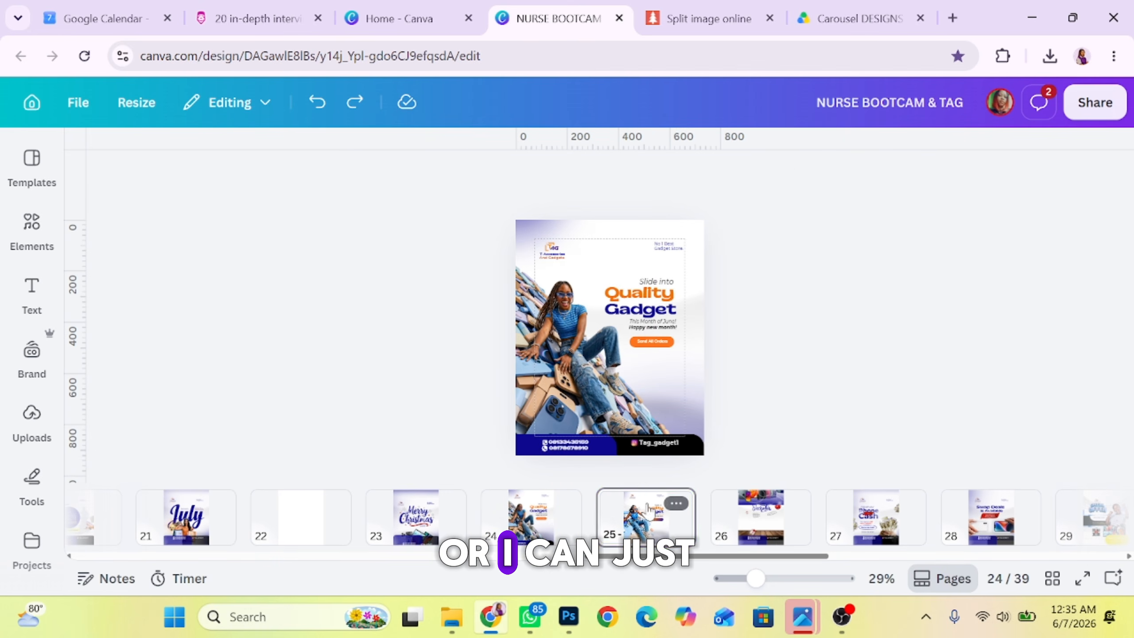
- Duplicate the gradient button bar on page 25 and stretch the copy across the foot of the flyer as a contact bar
{"action": "left_click", "coordinate": [645, 519]}
{"action": "left_click", "coordinate": [648, 318]}
{"action": "left_click", "coordinate": [658, 303]}
{"action": "left_click_drag", "start_coordinate": [665, 354], "coordinate": [629, 475]}
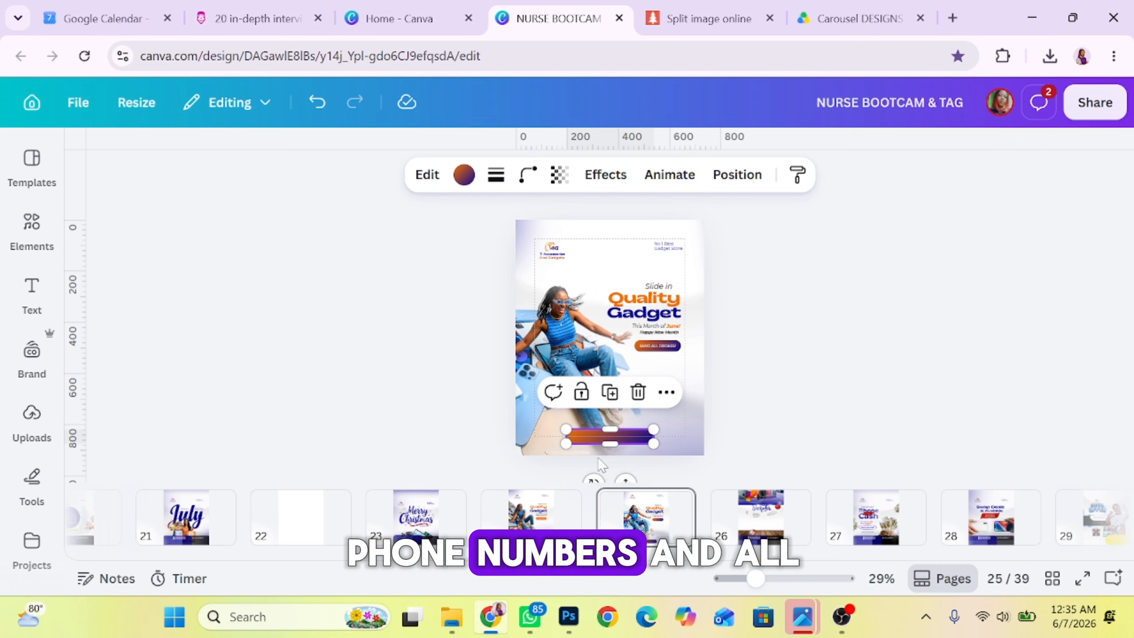
{"action": "left_click_drag", "start_coordinate": [564, 444], "coordinate": [534, 449]}
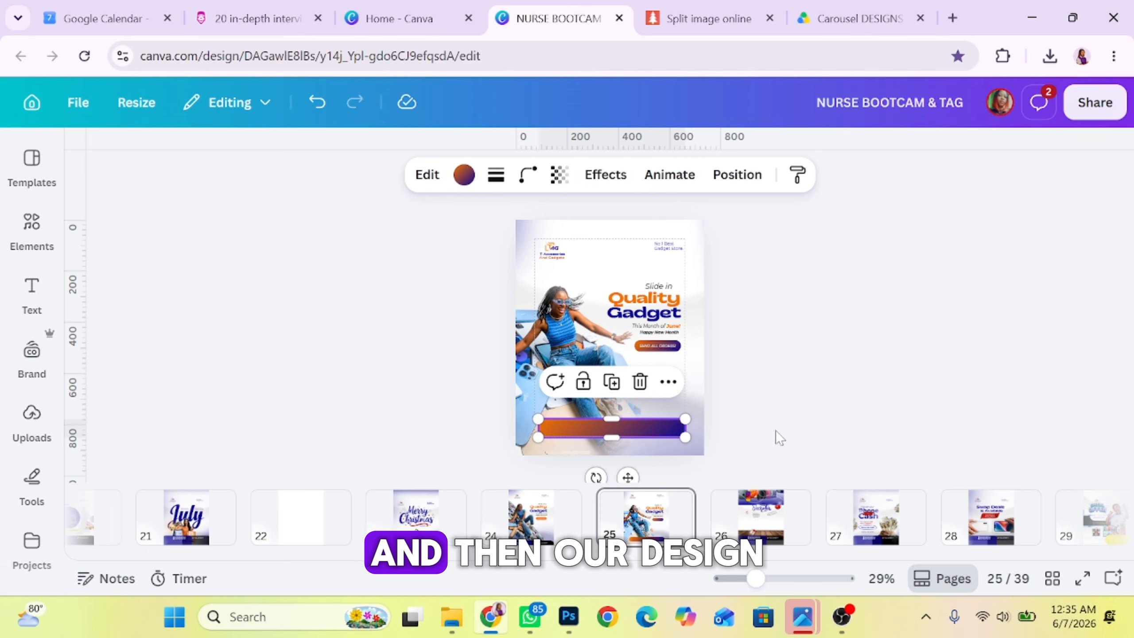
{"action": "left_click", "coordinate": [776, 432]}
{"action": "left_click", "coordinate": [662, 431]}
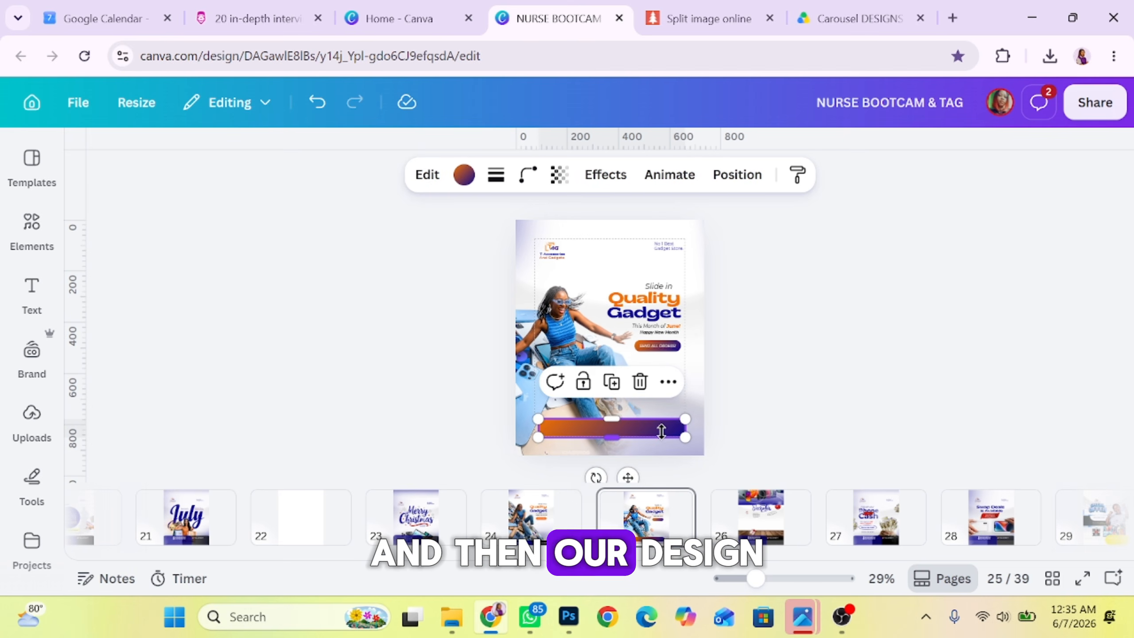
{"action": "left_click_drag", "start_coordinate": [662, 432], "coordinate": [661, 432]}
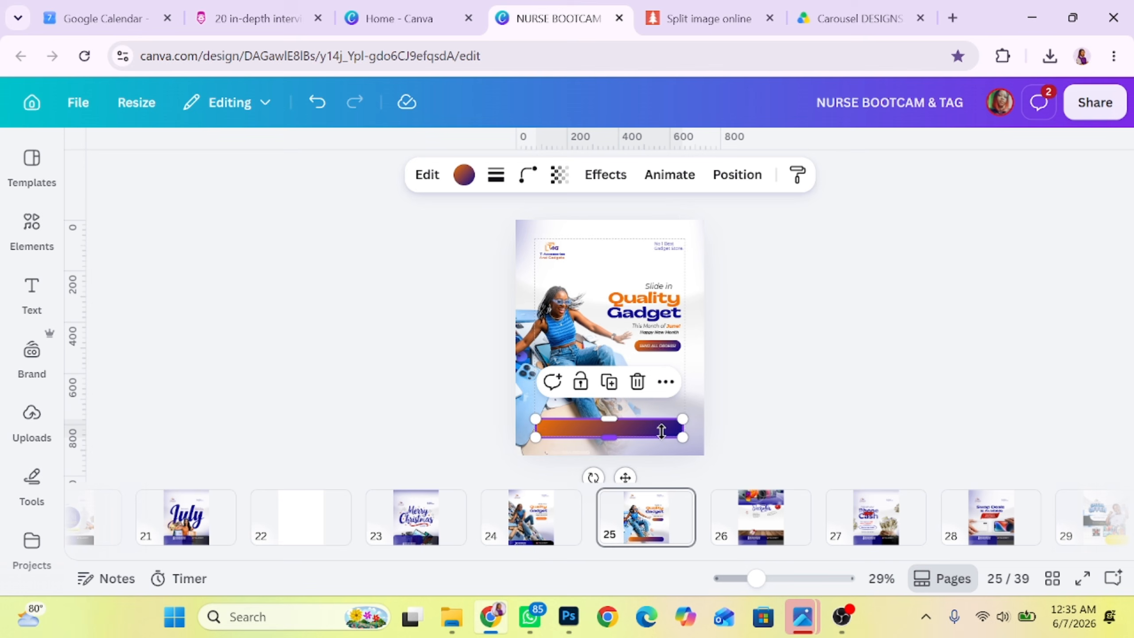
- Preview the flyer on page 25 in full screen and return to the editor
{"action": "left_click", "coordinate": [810, 365]}
{"action": "left_click", "coordinate": [1081, 580]}
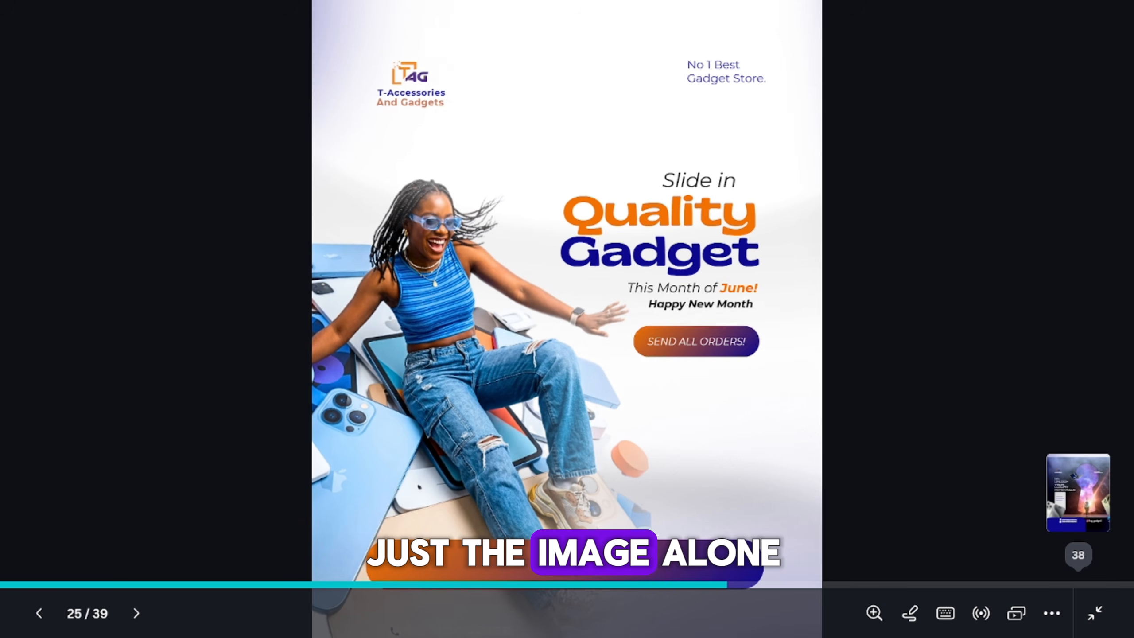
{"action": "left_click", "coordinate": [1095, 613]}
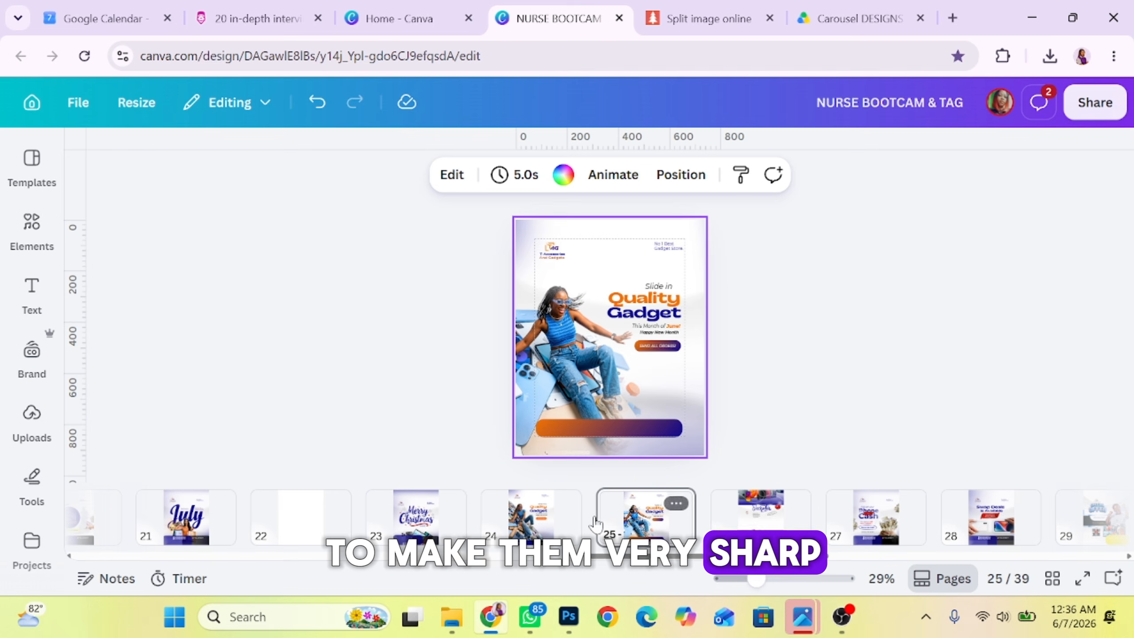
{"action": "left_click", "coordinate": [572, 521]}
{"action": "mouse_move", "coordinate": [756, 579]}
{"action": "left_mouse_down"}
{"action": "mouse_move", "coordinate": [809, 585]}
{"action": "mouse_move", "coordinate": [754, 579]}
{"action": "left_mouse_up"}
{"action": "scroll", "coordinate": [794, 315], "scroll_direction": "down", "scroll_amount": 5}
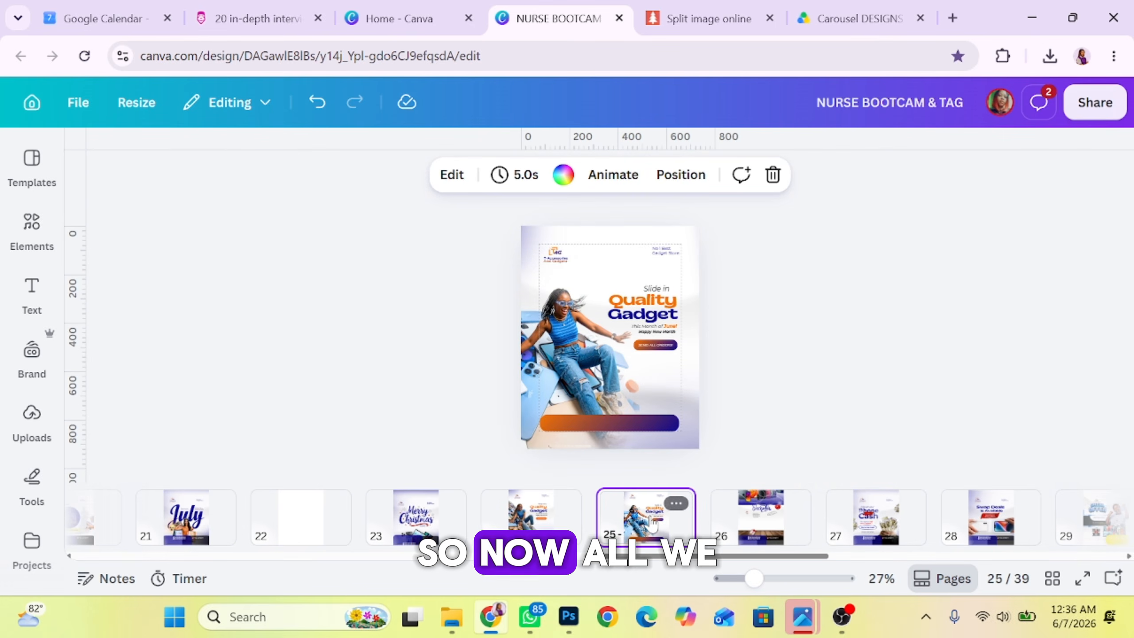
{"action": "left_click", "coordinate": [760, 314]}
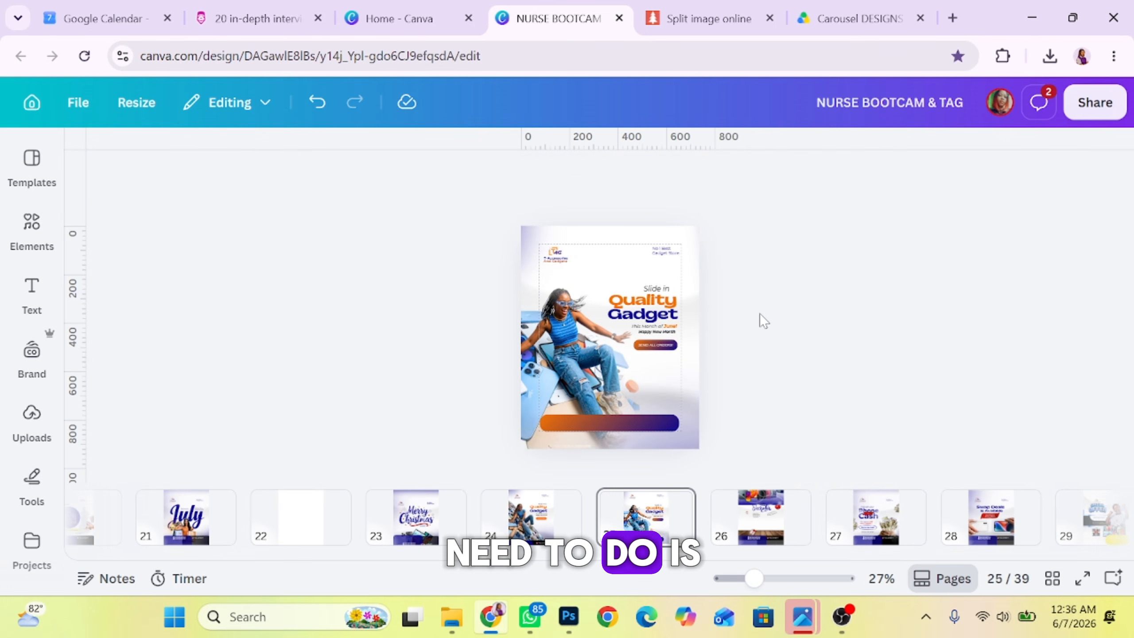
- Set up a PNG download of page 25 only at size 1.75, and close the download options
{"action": "left_click", "coordinate": [1082, 116]}
{"action": "left_click", "coordinate": [810, 514]}
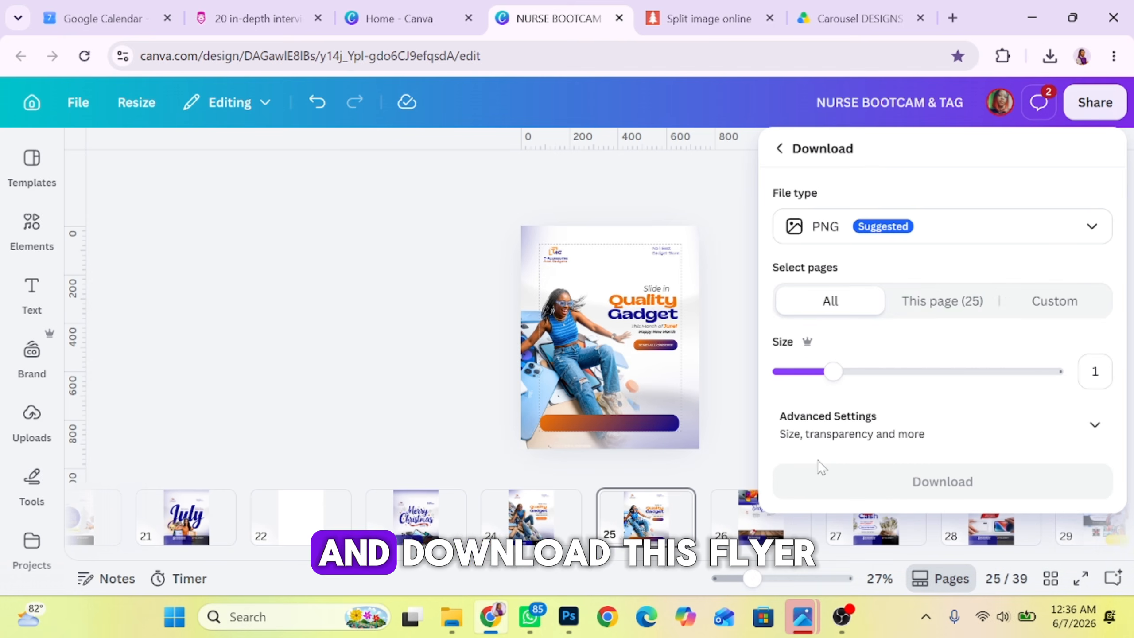
{"action": "left_click", "coordinate": [981, 314]}
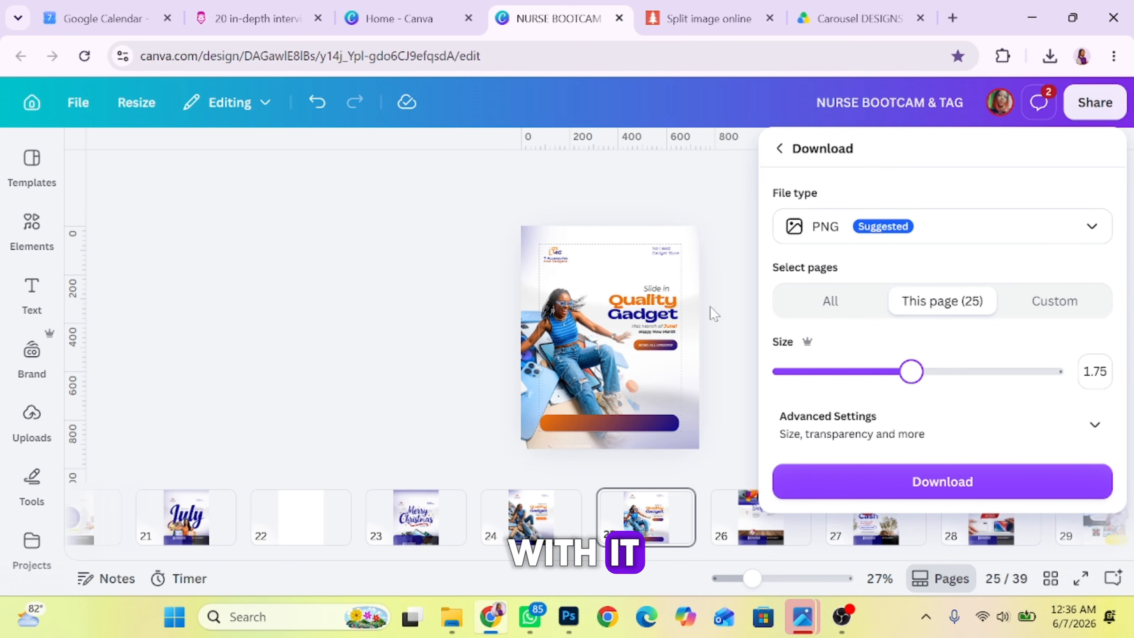
{"action": "left_click", "coordinate": [442, 272]}
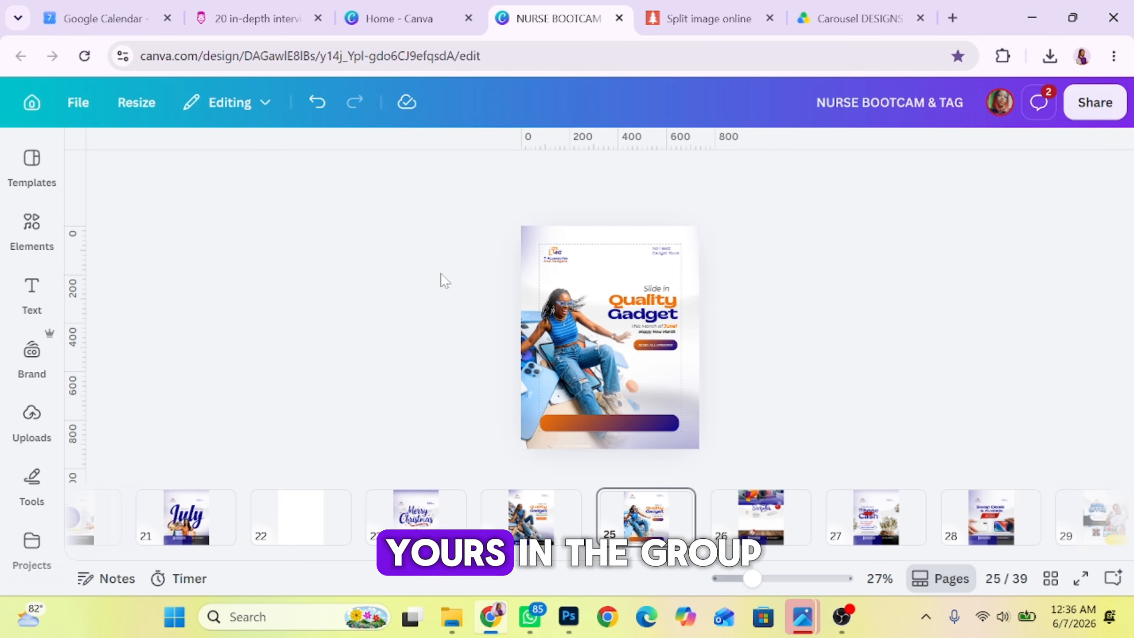